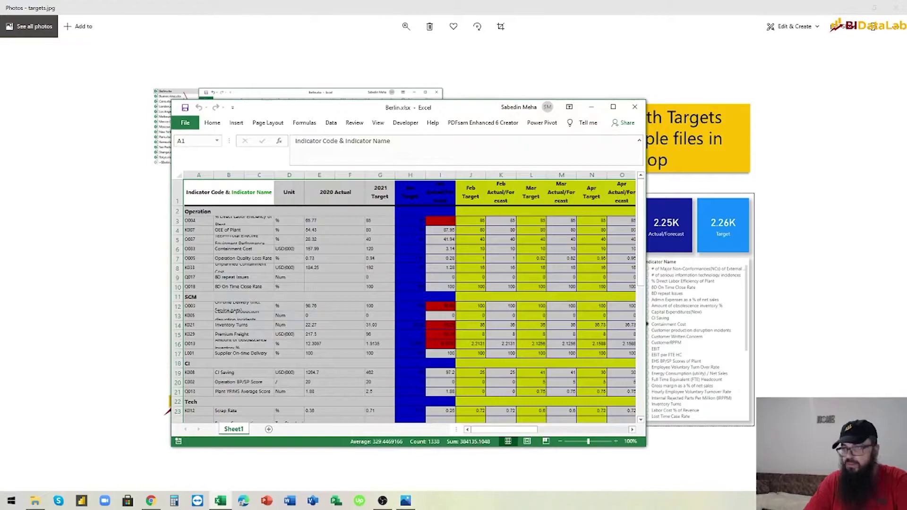
- Maximize the Berlin.xlsx workbook and examine its indicator code, indicator name and Unit columns
click(591, 107)
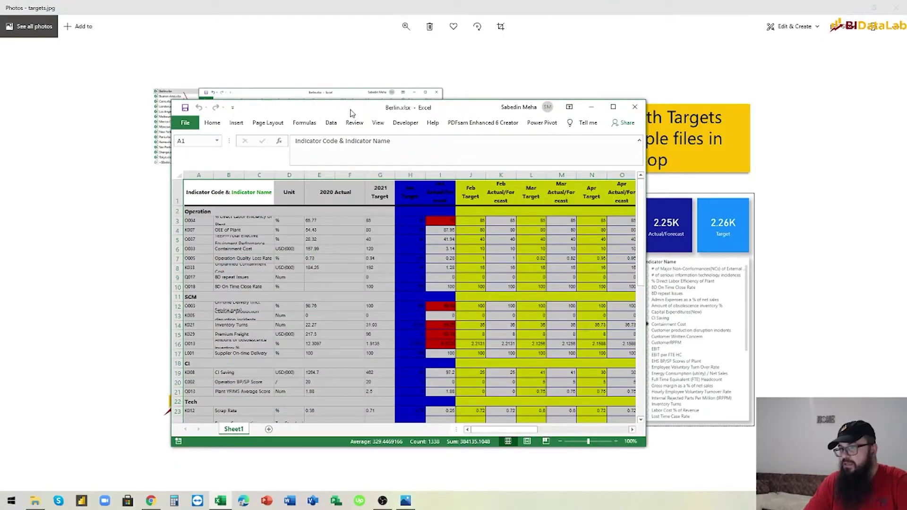
double_click(350, 112)
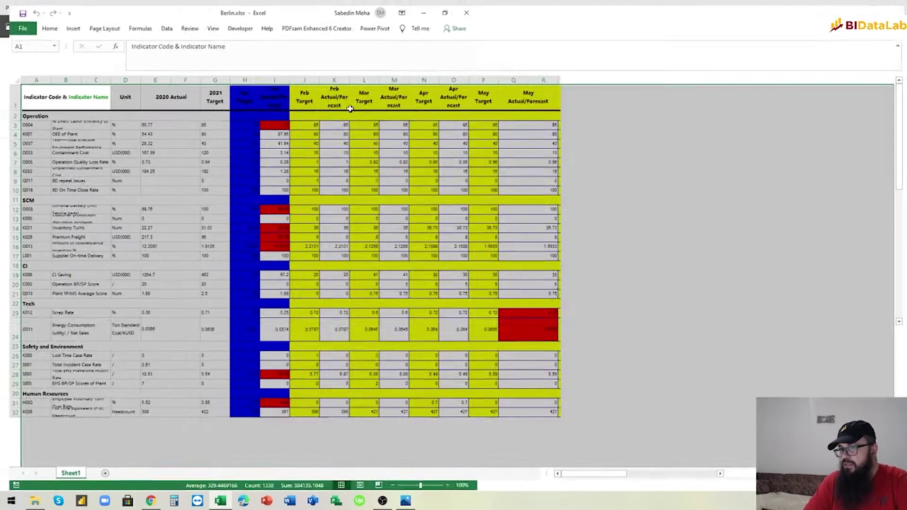
click(330, 158)
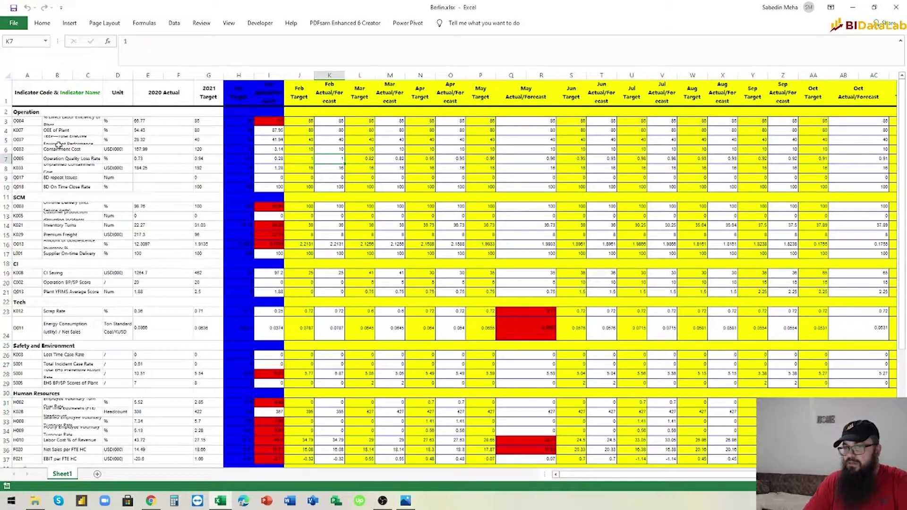
click(37, 98)
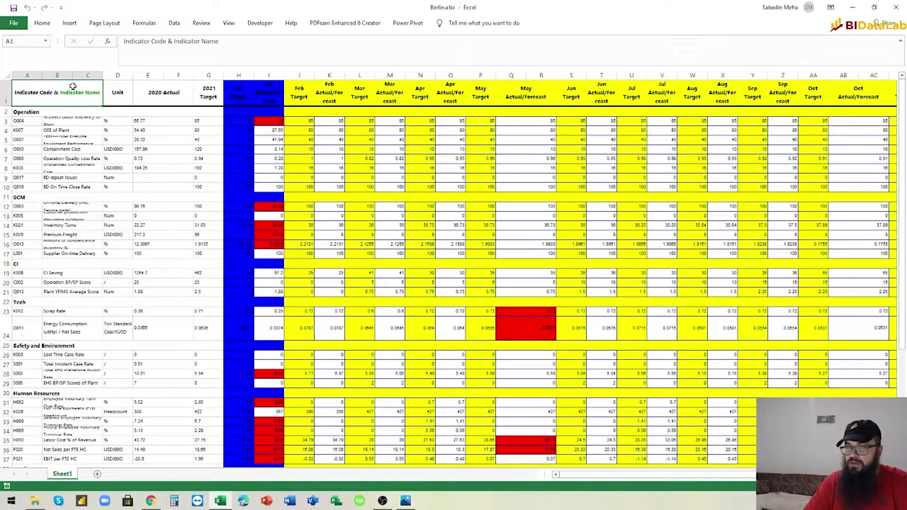
click(123, 75)
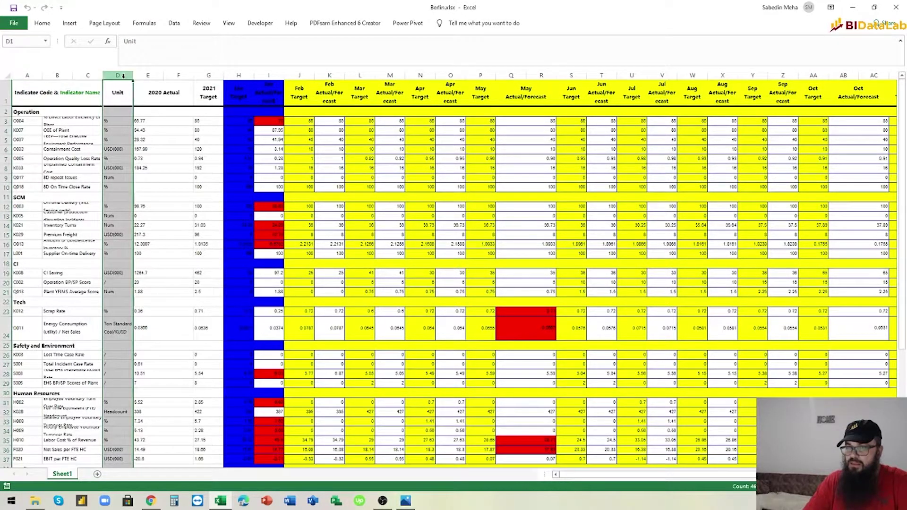
click(120, 123)
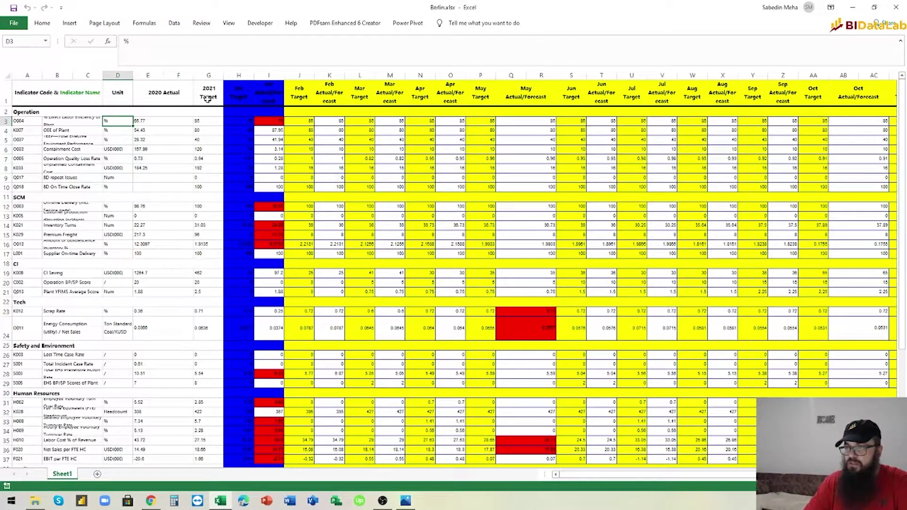
- Examine the 2021 Target column and the monthly Target and Actual/Forecast columns from January to December
drag(208, 76, 208, 78)
click(238, 76)
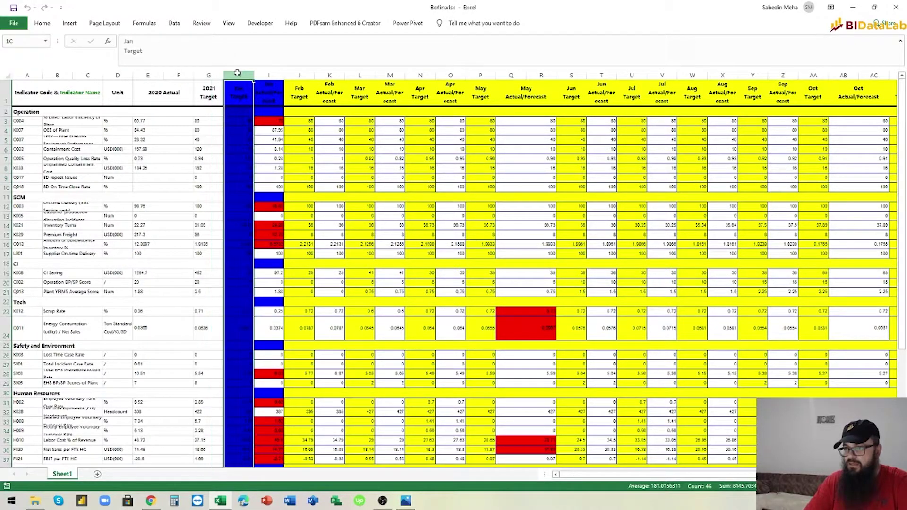
click(268, 76)
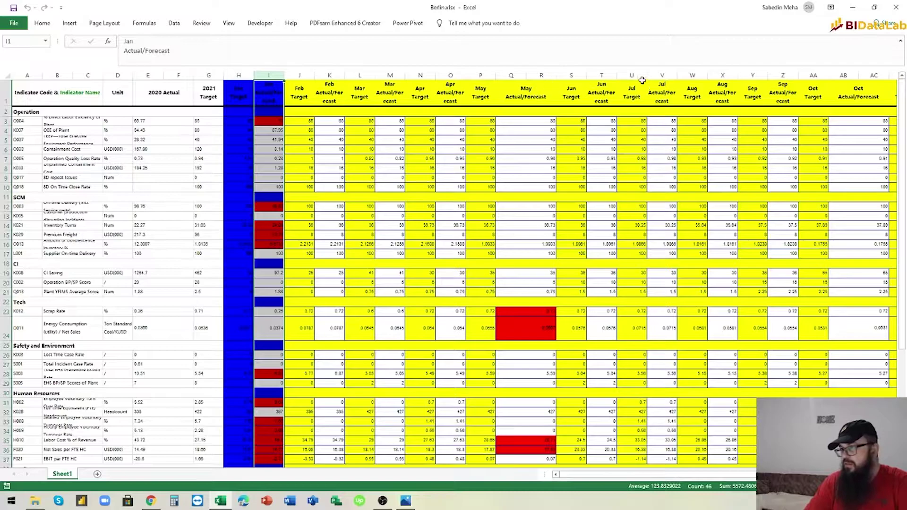
scroll(678, 475, right, 2)
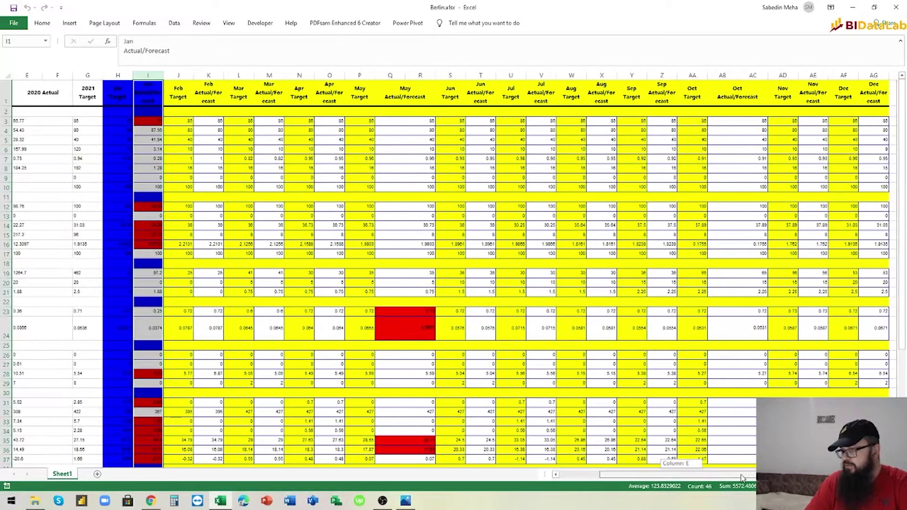
click(846, 75)
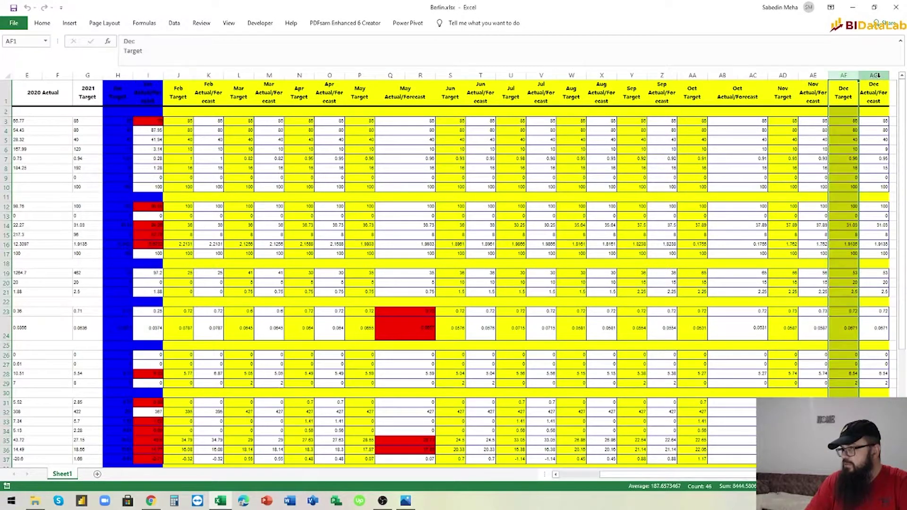
click(878, 75)
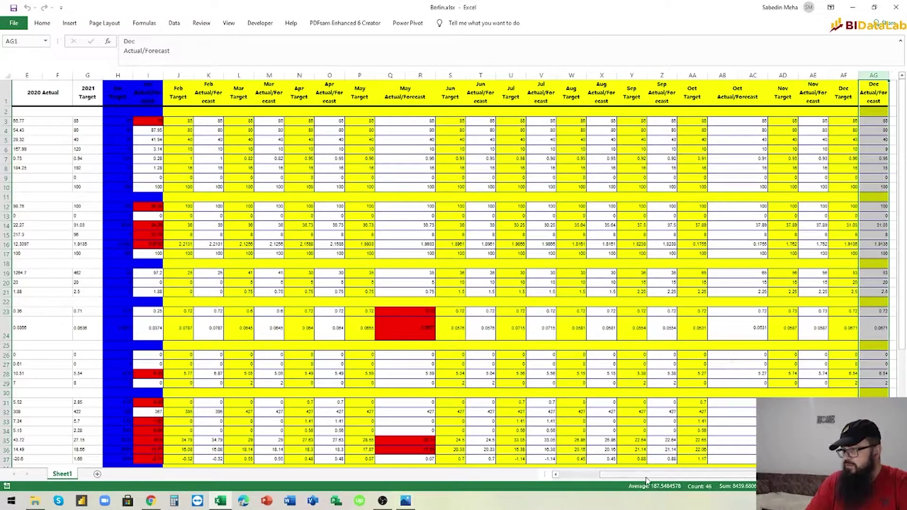
scroll(679, 429, left, 2)
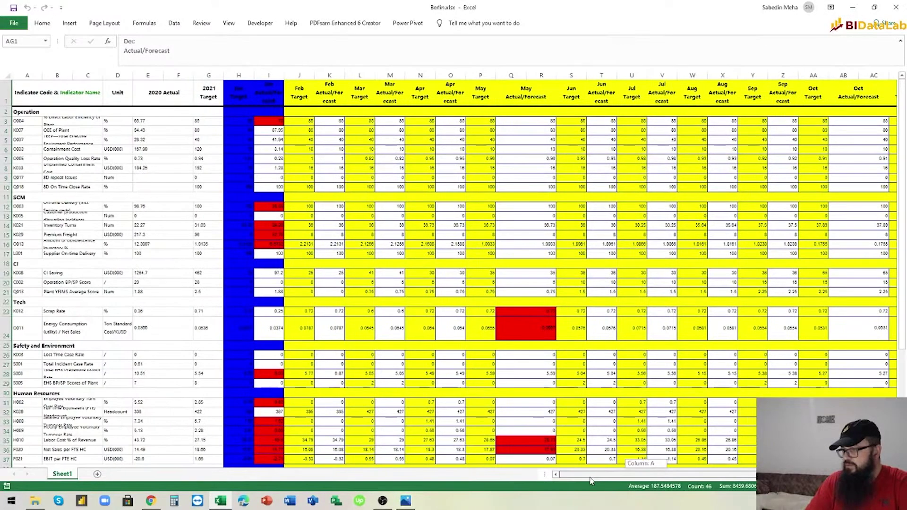
- Switch to Power BI Desktop and connect to the Documents subfolder _BiDataLab\Vids\Data\measure filtering as a Folder data source
click(854, 9)
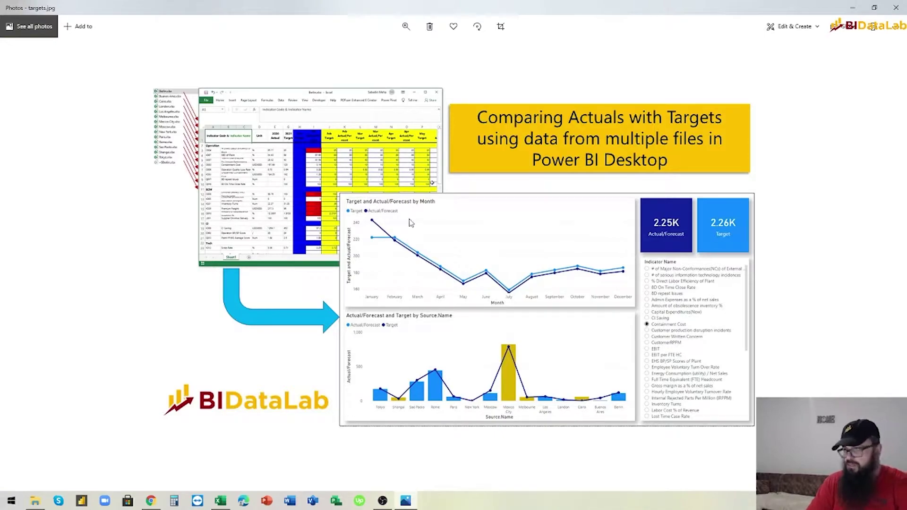
click(849, 8)
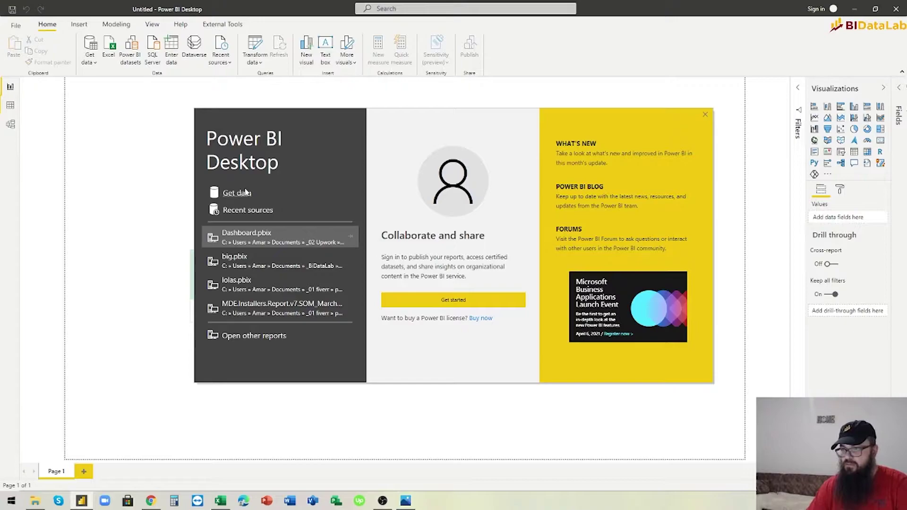
click(248, 191)
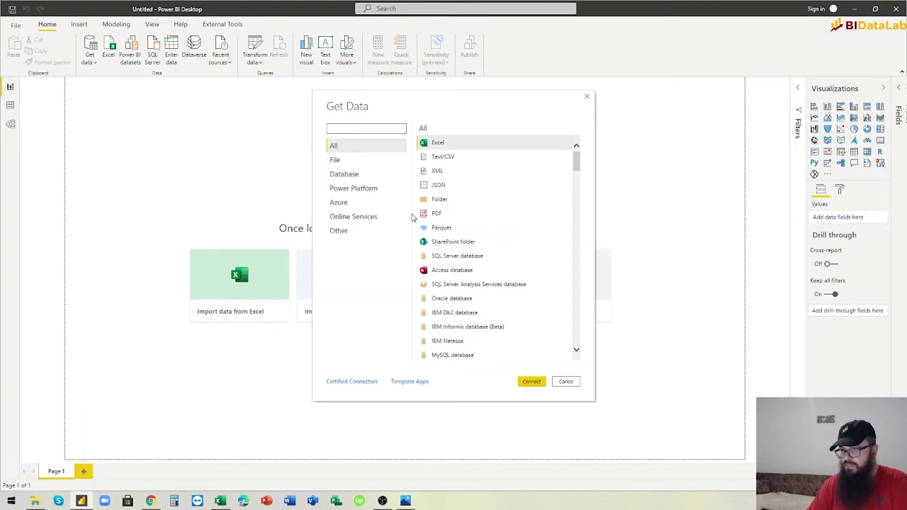
double_click(438, 203)
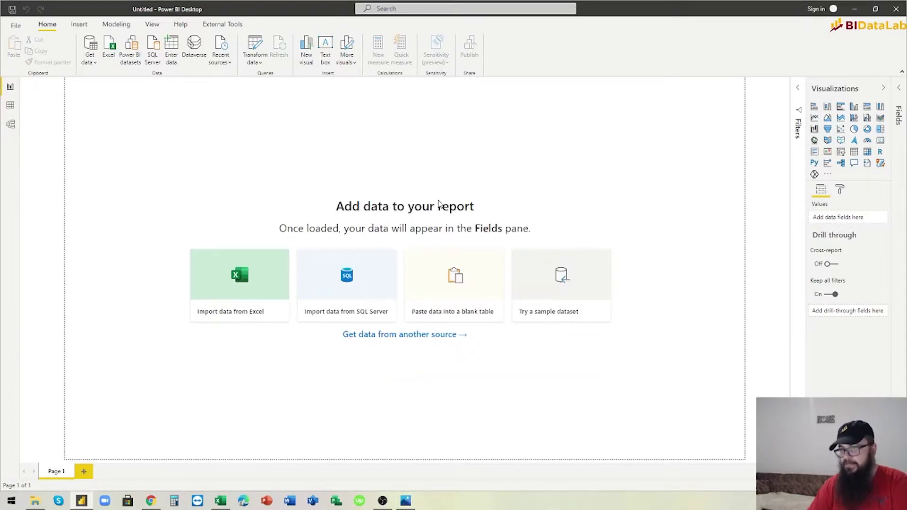
text(C:\Users\Amar\Documents\_BiDataLab\Vids\Data\measure filtering)
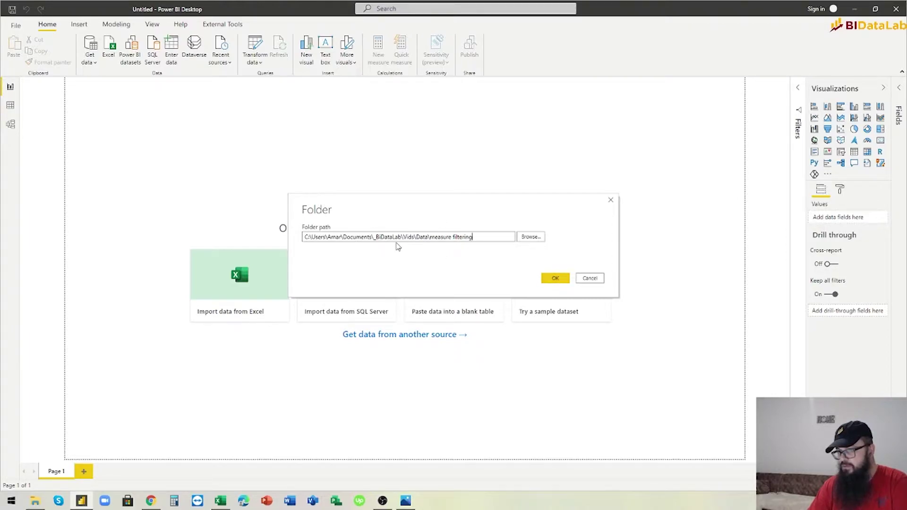
click(561, 280)
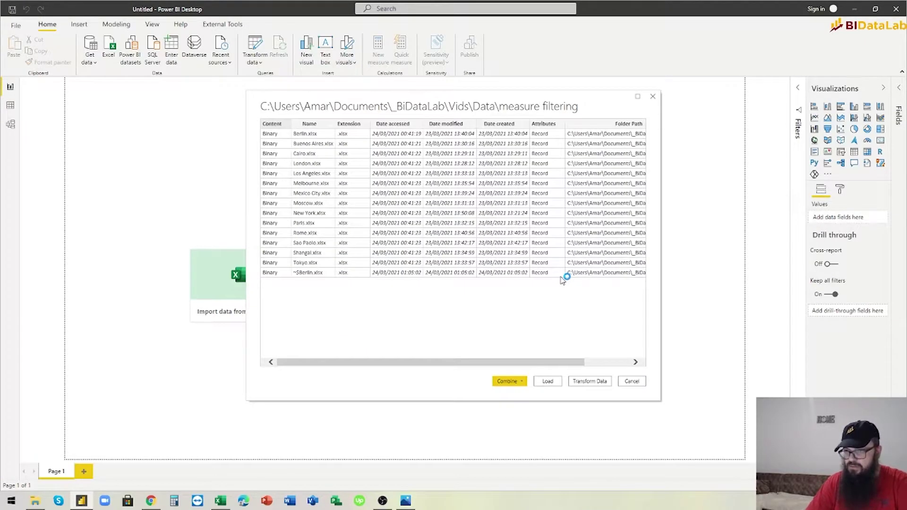
- Combine and transform the folder's files, extracting Sheet1 from each with the first file as the sample
click(524, 382)
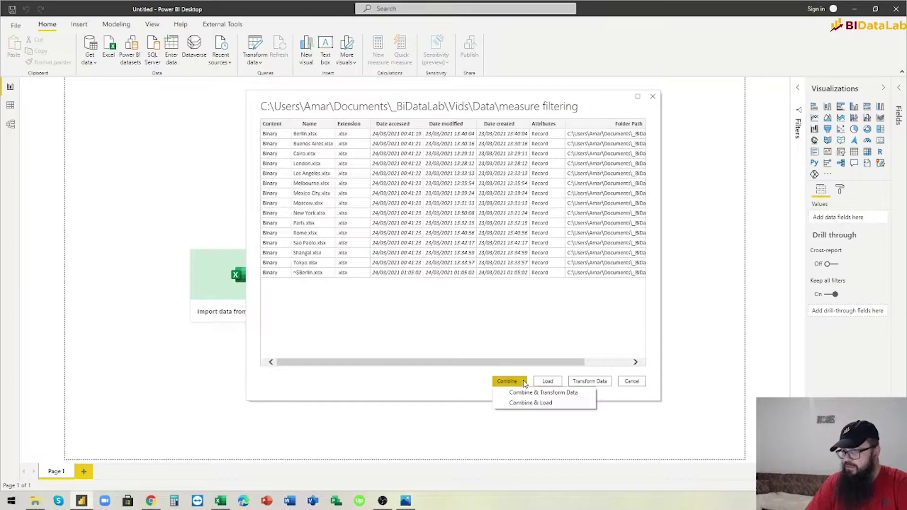
click(533, 393)
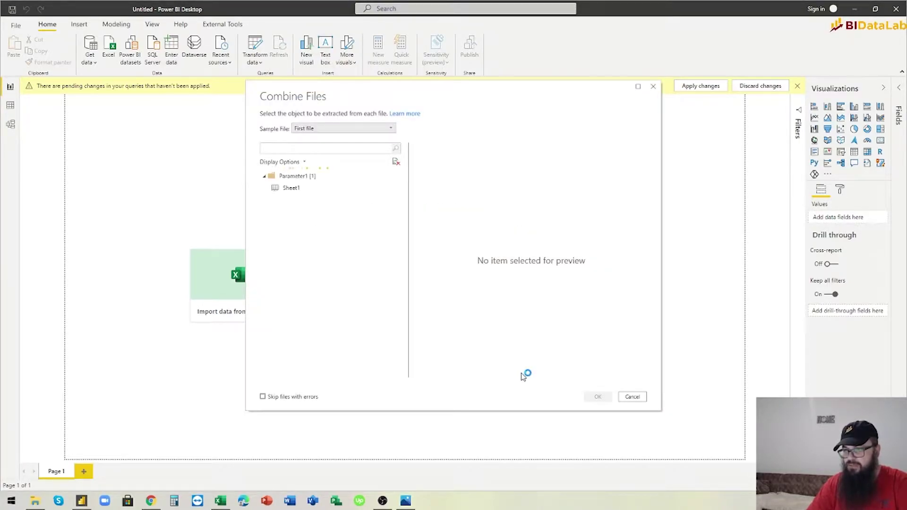
click(289, 190)
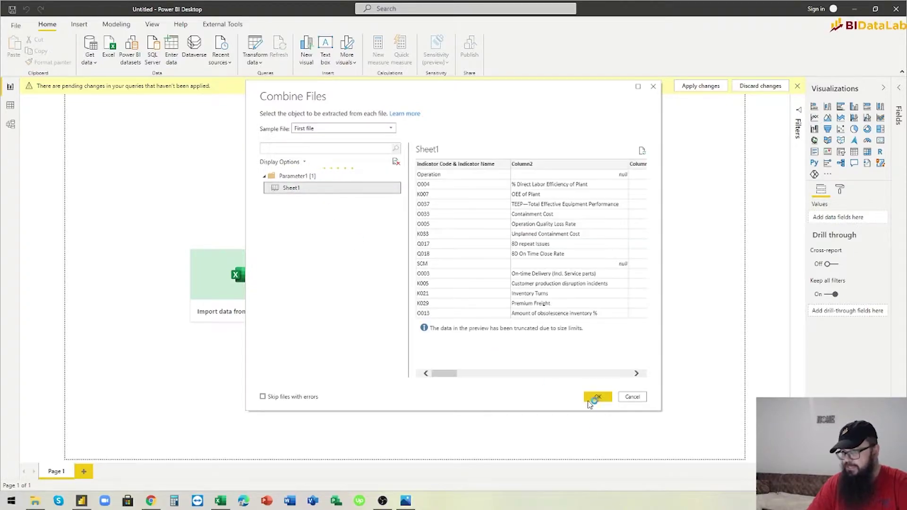
click(598, 397)
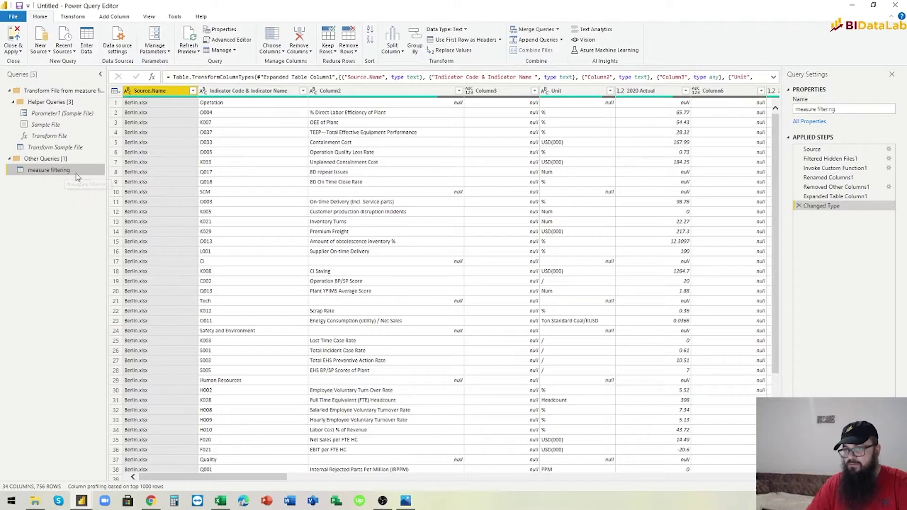
- Check the file names in the combined query's Source.Name column and open the Transform Sample File query
click(193, 91)
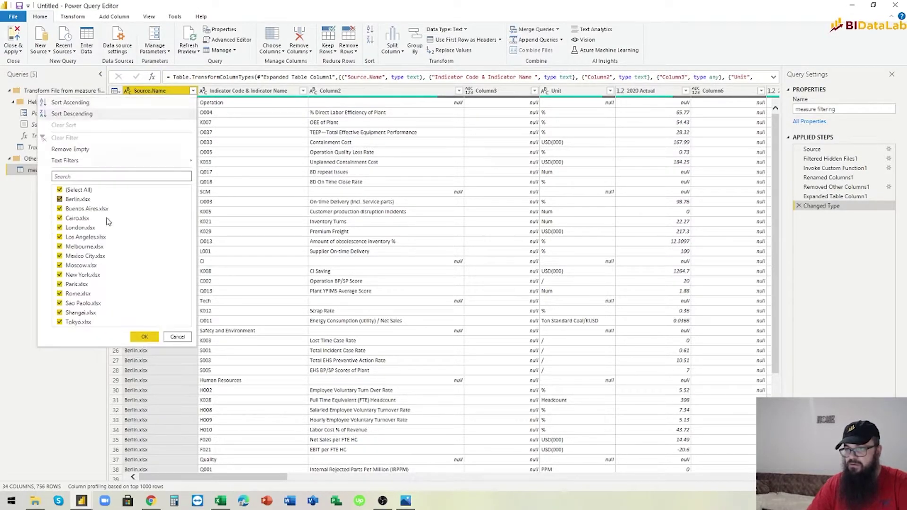
click(187, 337)
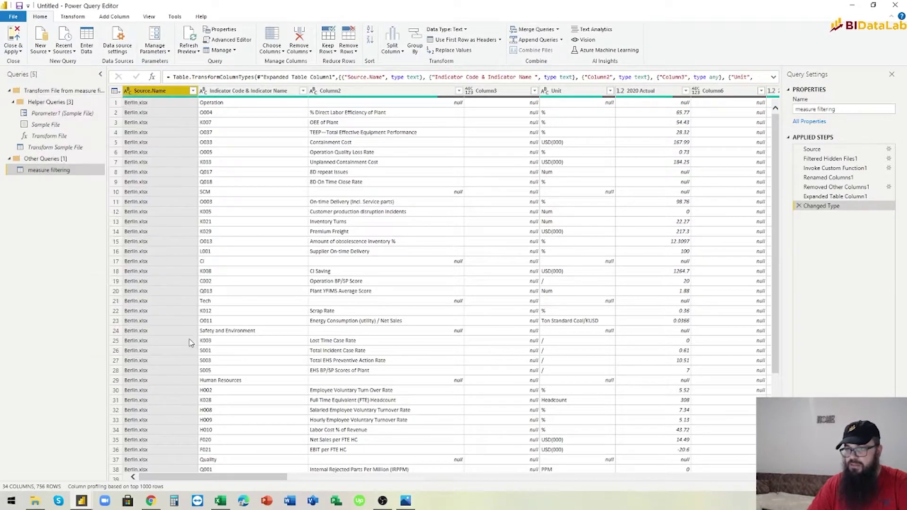
click(71, 150)
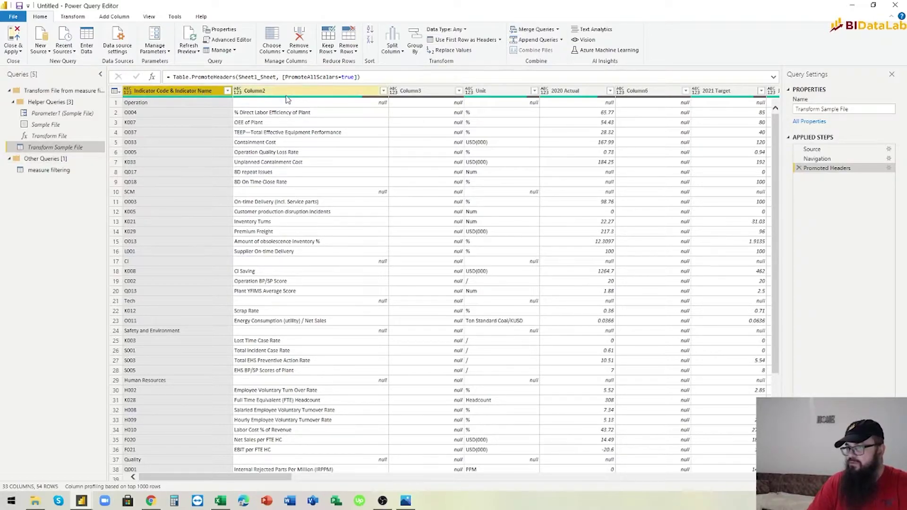
- Examine the category rows such as Operation, SCM, CI and Human Resources in the Indicator Code & Indicator Name column against Column2
click(151, 104)
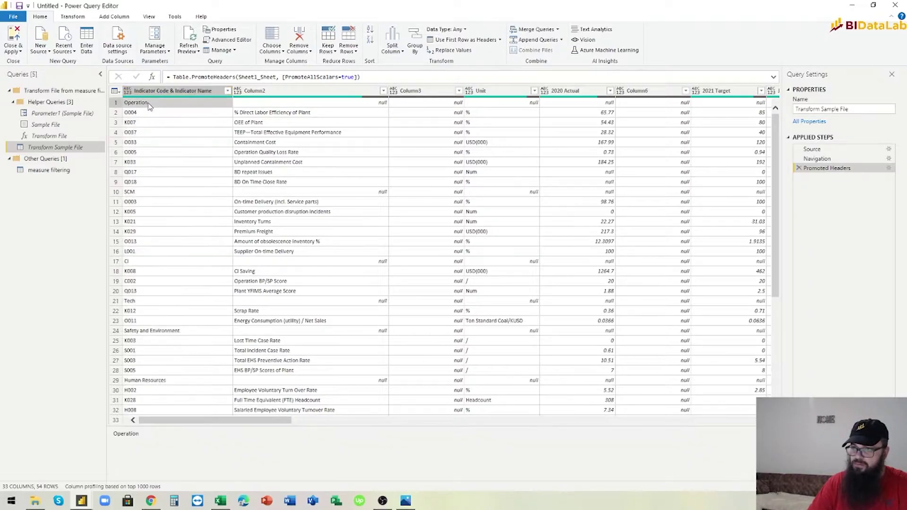
click(136, 193)
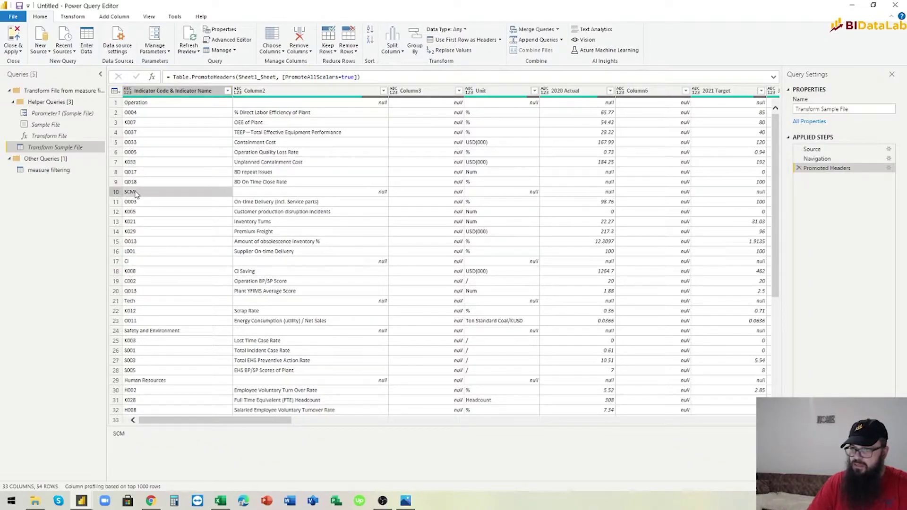
click(146, 264)
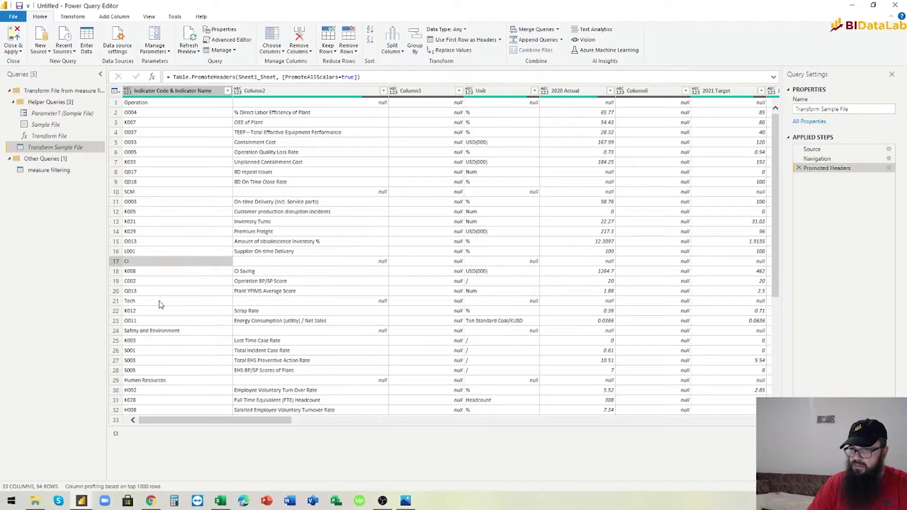
click(157, 334)
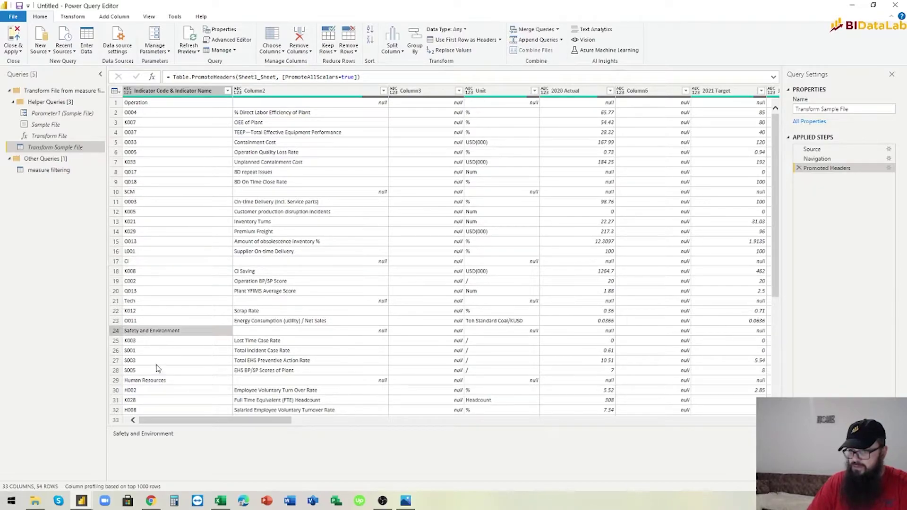
click(154, 381)
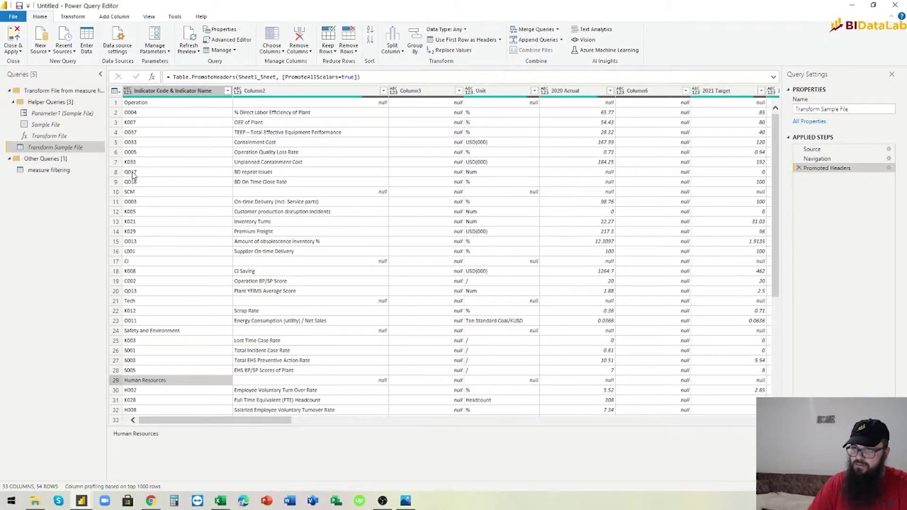
click(169, 93)
key(Right)
ctrl+click(185, 93)
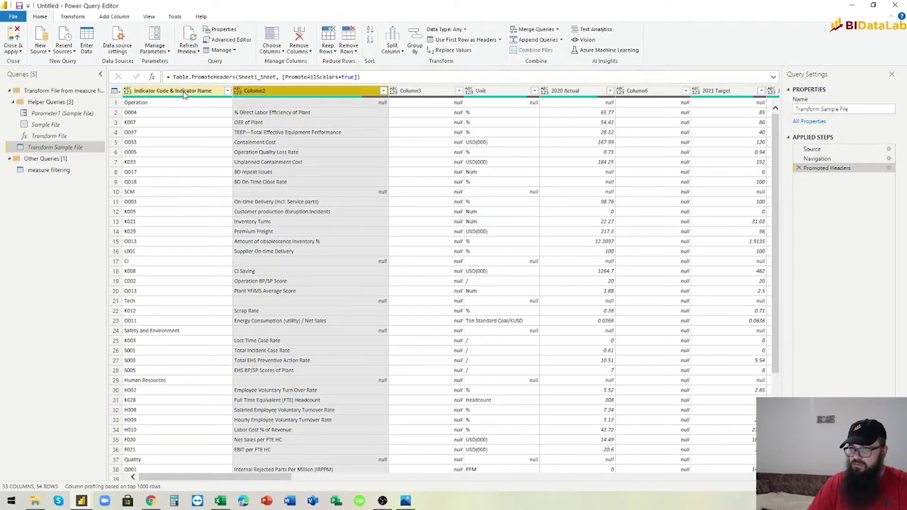
- Start a conditional column named Indicator Category in the Transform Sample File query with the condition Column2 equals null
click(158, 94)
click(113, 16)
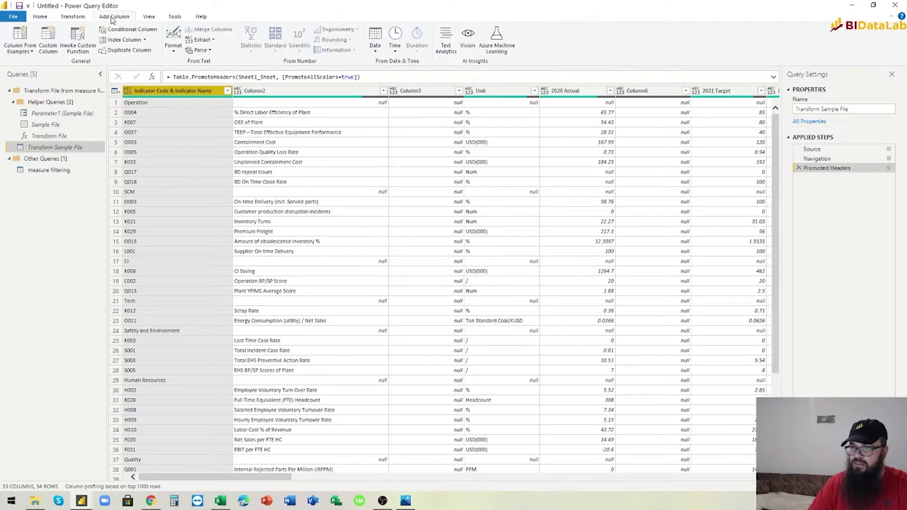
click(124, 30)
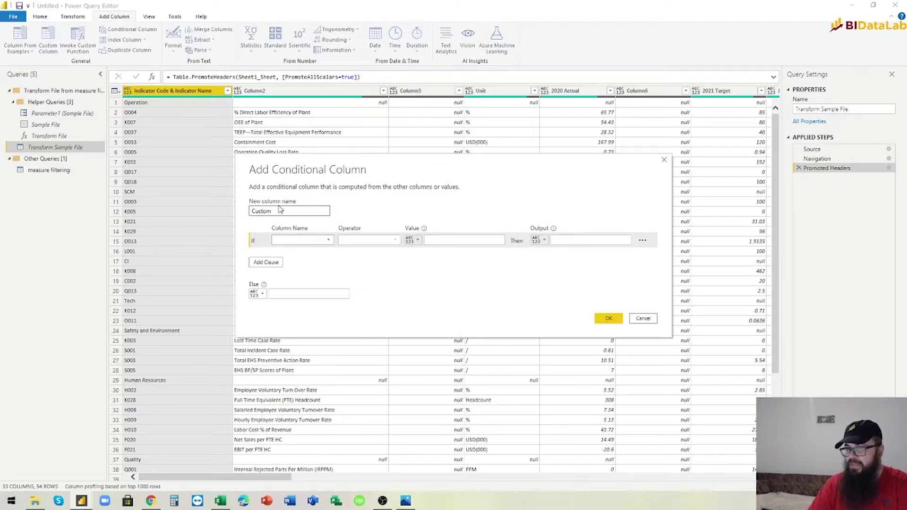
double_click(274, 212)
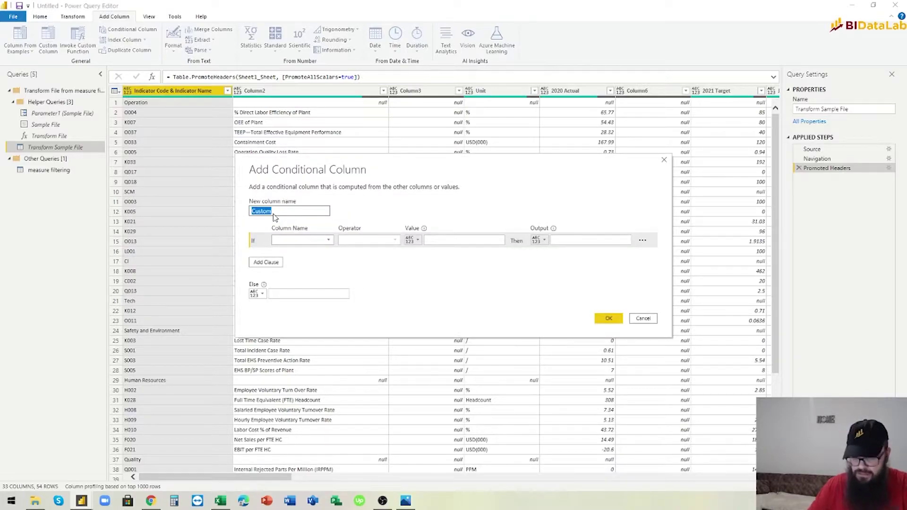
text(Indicator Category)
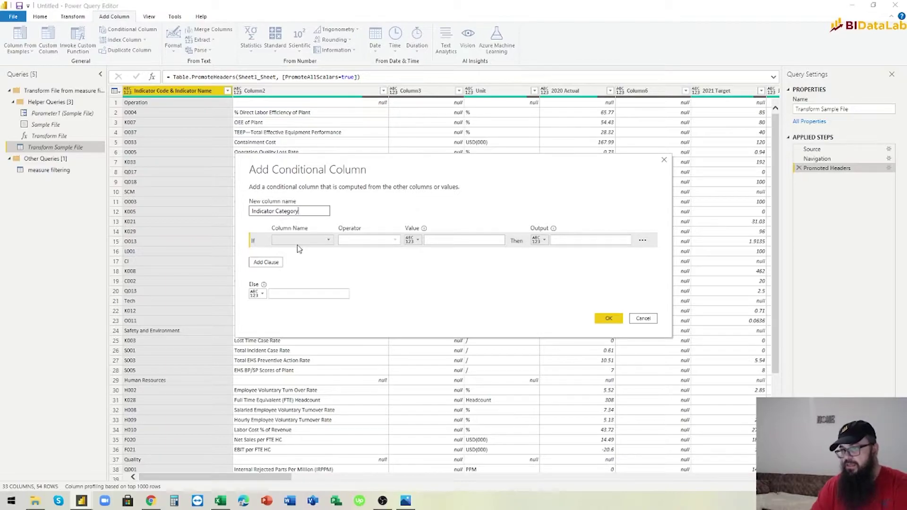
click(297, 241)
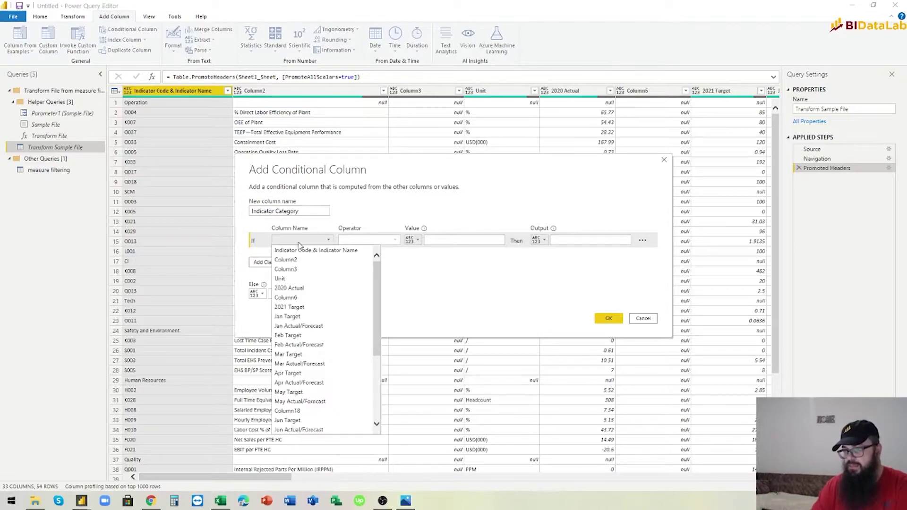
click(298, 261)
click(438, 241)
text(null)
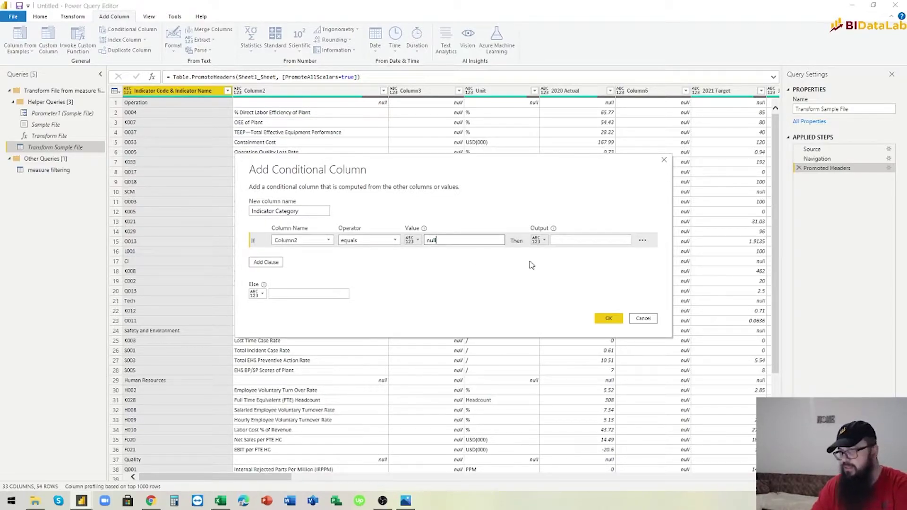
- Make the conditional column return the Indicator Code & Indicator Name column when the condition is met, otherwise null, and create it
click(539, 240)
click(557, 257)
click(588, 240)
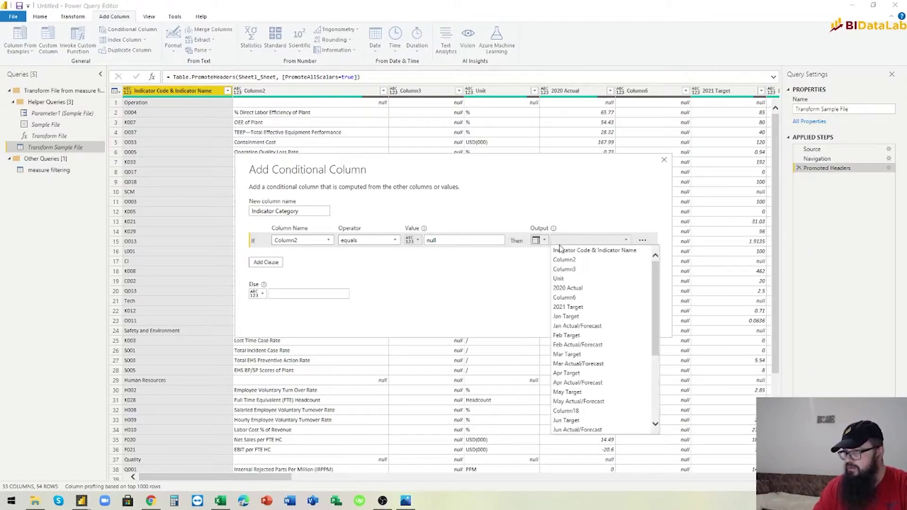
click(586, 251)
click(317, 291)
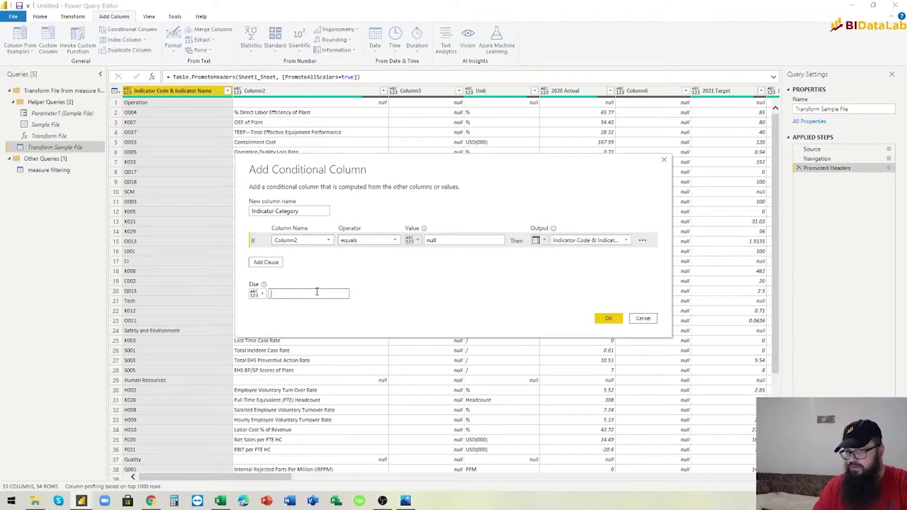
text(null)
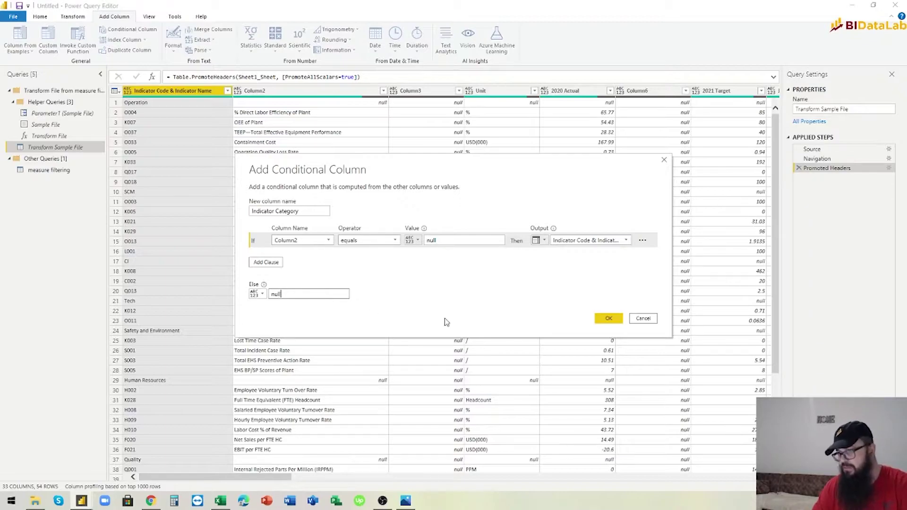
click(605, 320)
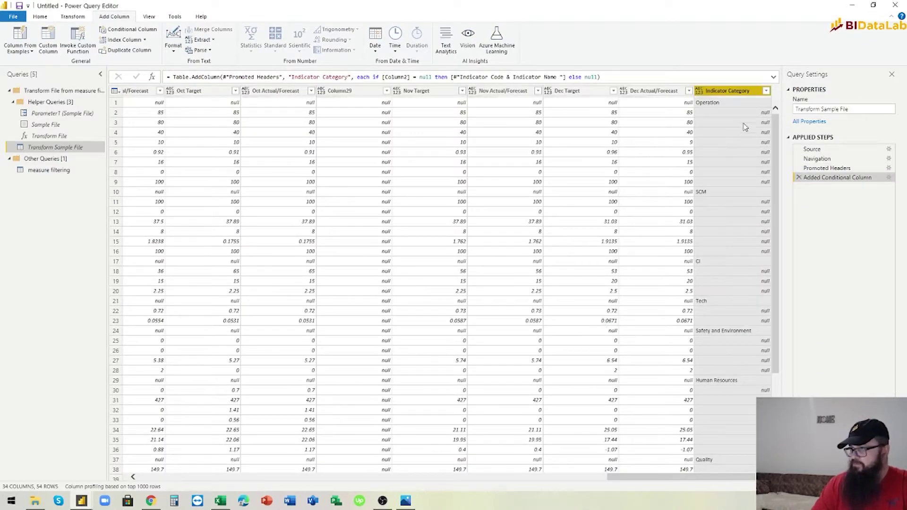
- Move the Indicator Category column to the beginning of the table
right_click(738, 91)
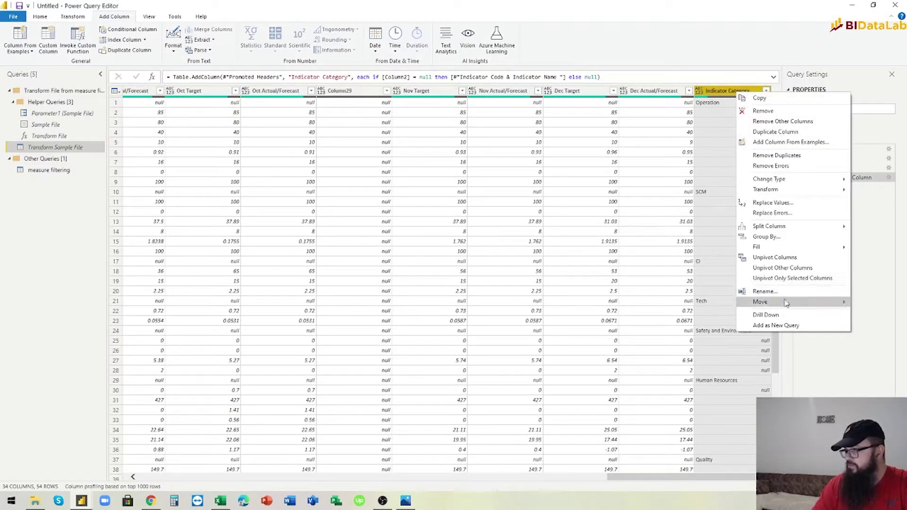
mouse_move(786, 305)
click(699, 324)
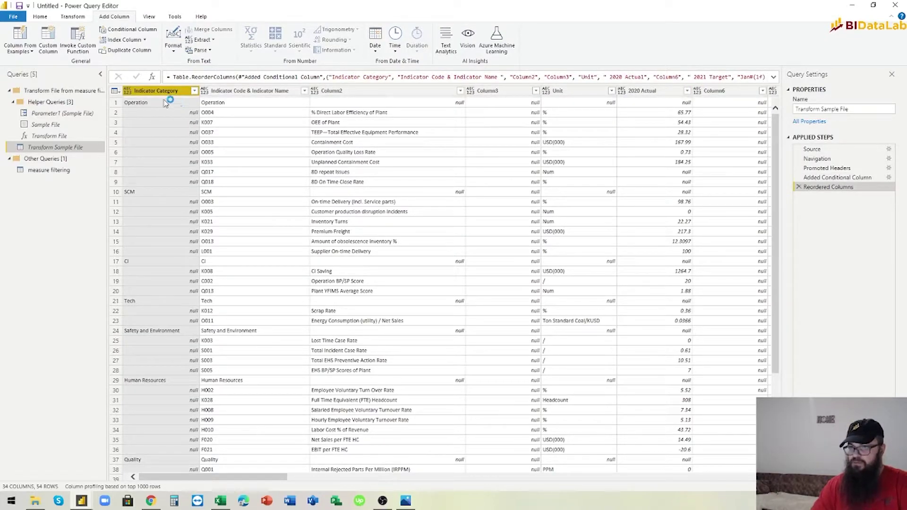
- Fill the Indicator Category values down over the null rows
click(220, 105)
click(163, 105)
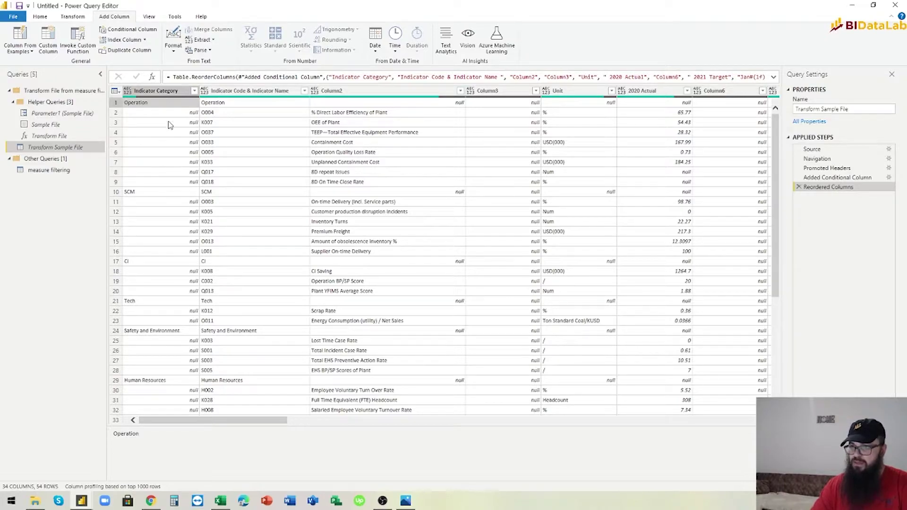
right_click(163, 92)
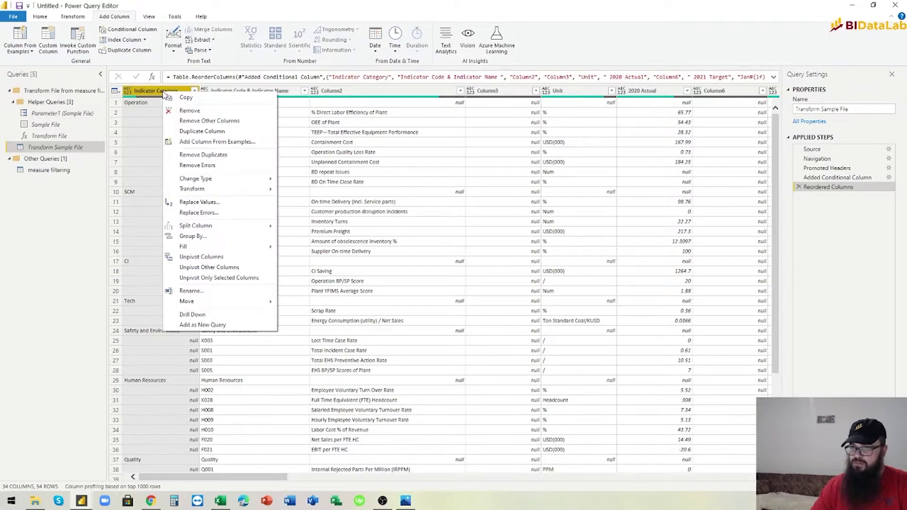
mouse_move(199, 247)
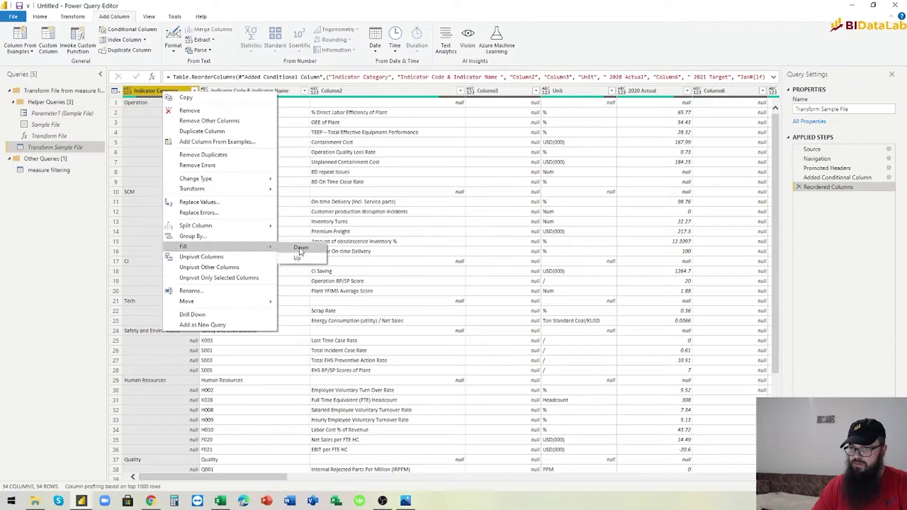
click(301, 248)
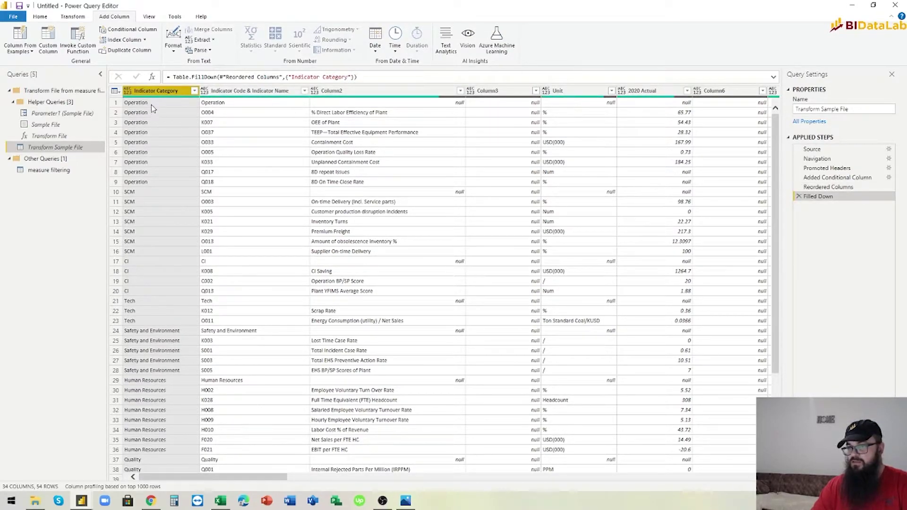
- Check the filled Indicator Category values against the indicator codes for the Operation, SCM, CI and Tech rows
click(154, 105)
click(201, 115)
click(168, 121)
click(201, 124)
click(178, 136)
click(213, 144)
click(182, 154)
click(208, 163)
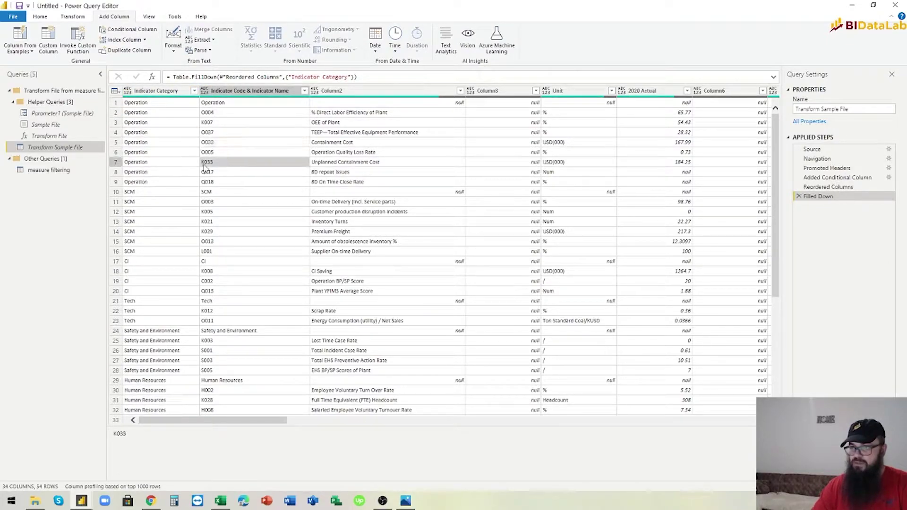
click(170, 164)
click(156, 193)
click(147, 271)
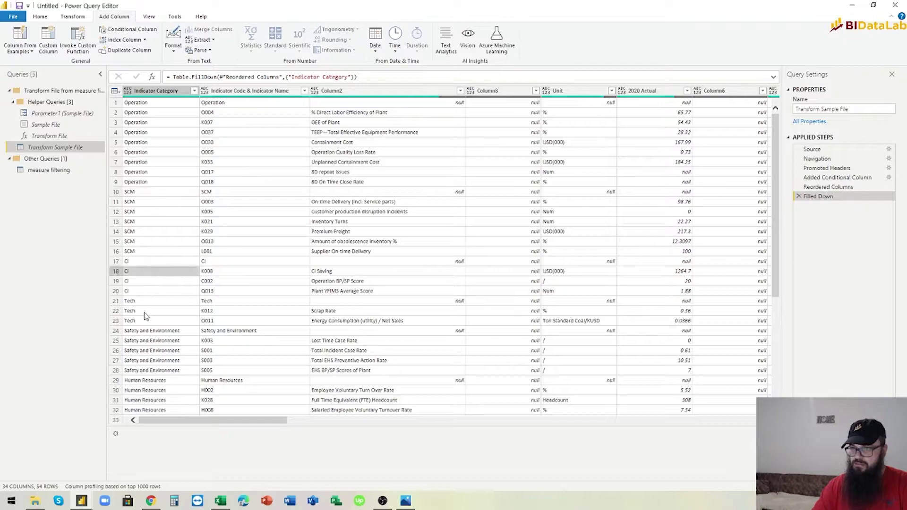
click(143, 311)
click(170, 105)
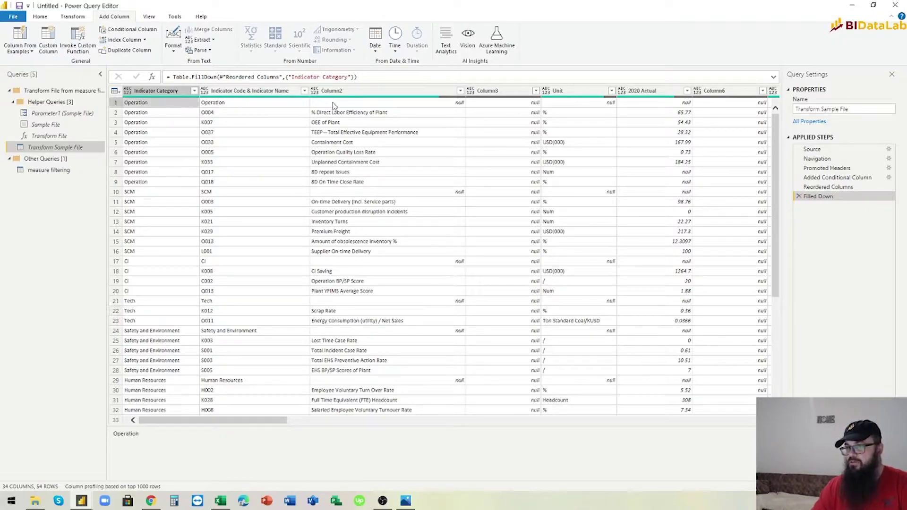
- Filter Column2 to exclude the null rows
click(461, 92)
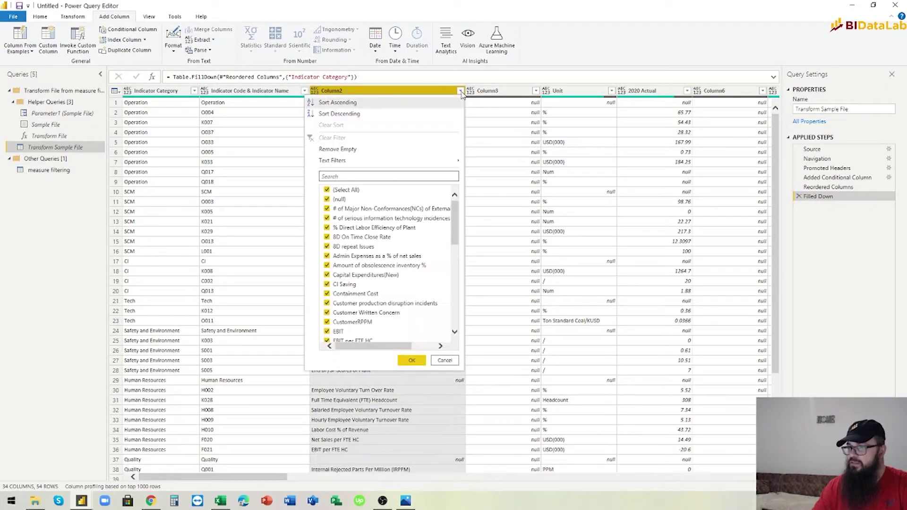
click(461, 93)
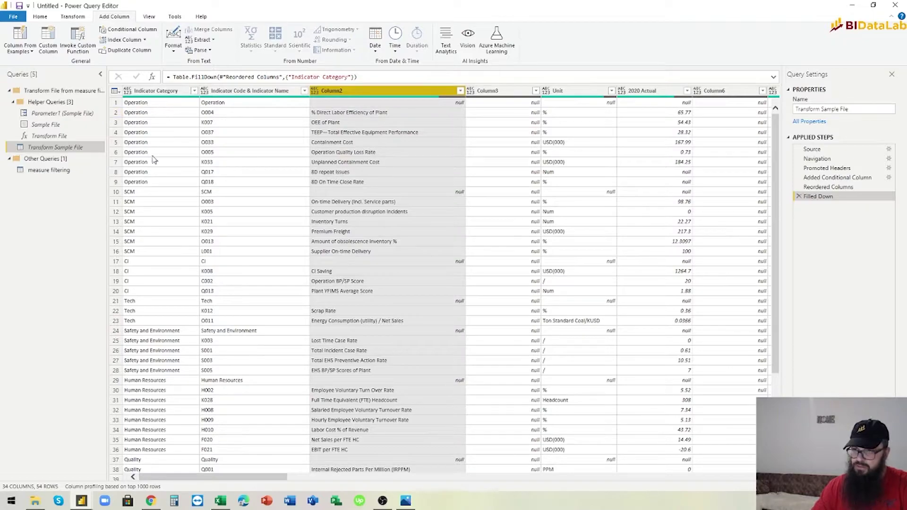
click(460, 91)
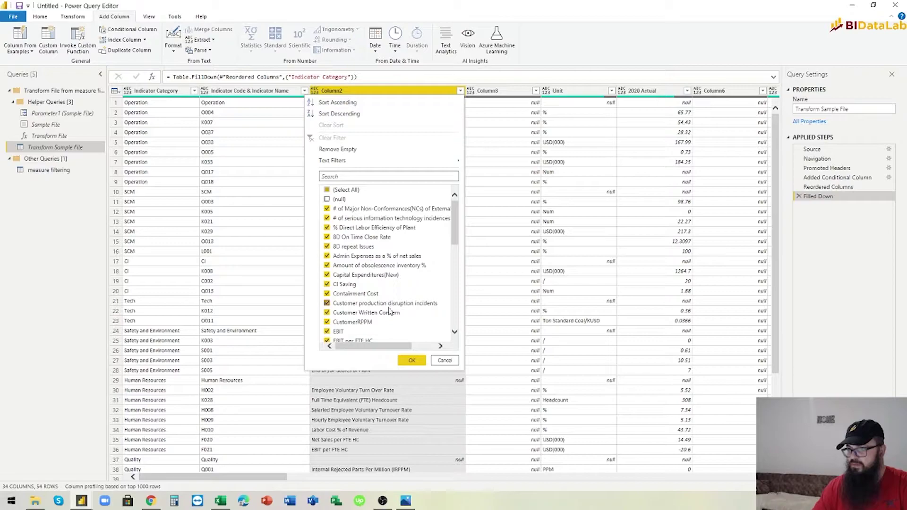
click(409, 361)
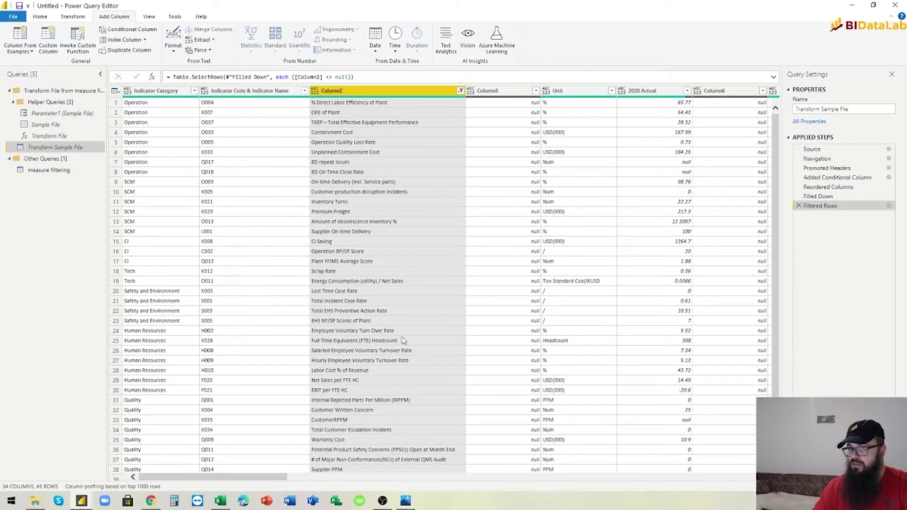
- Rename the Indicator Code & Indicator Name column to Indicator Code and Column2 to Indicator Name
double_click(247, 92)
click(249, 92)
drag(253, 92, 309, 95)
key(ctrl+c)
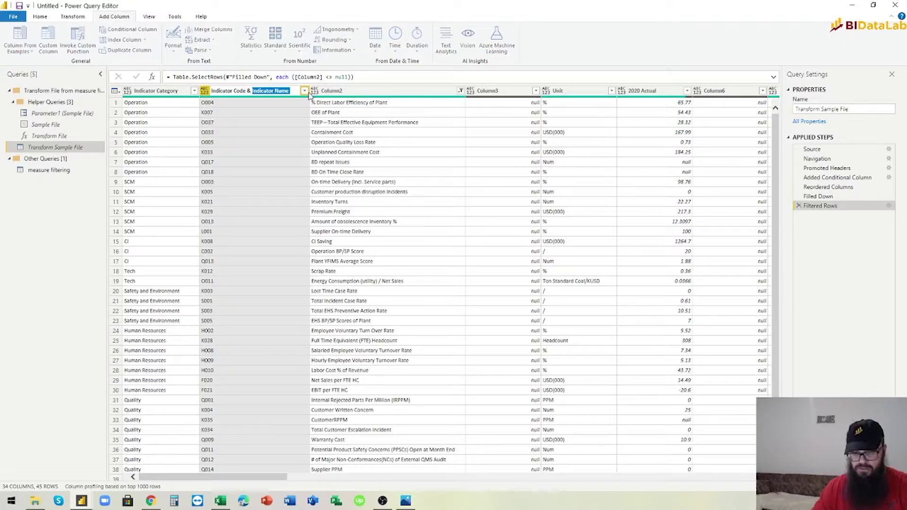
key(Return)
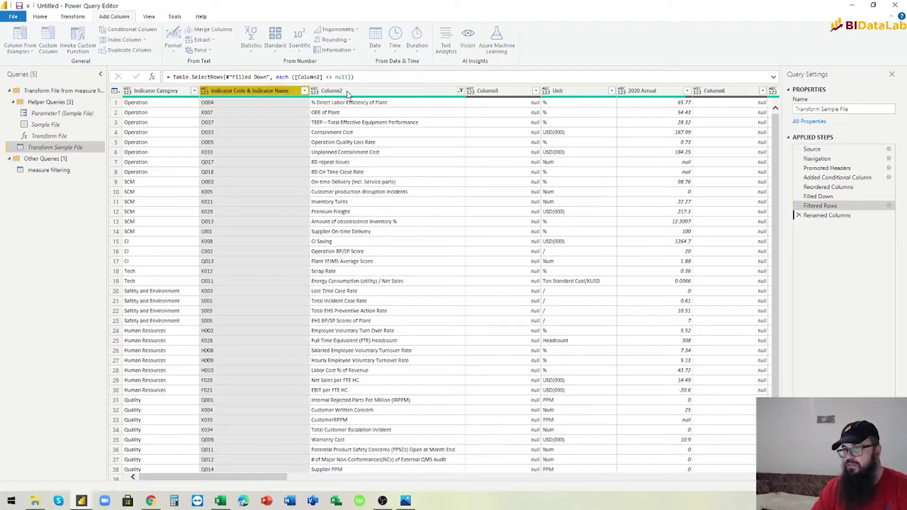
double_click(347, 91)
key(ctrl+v)
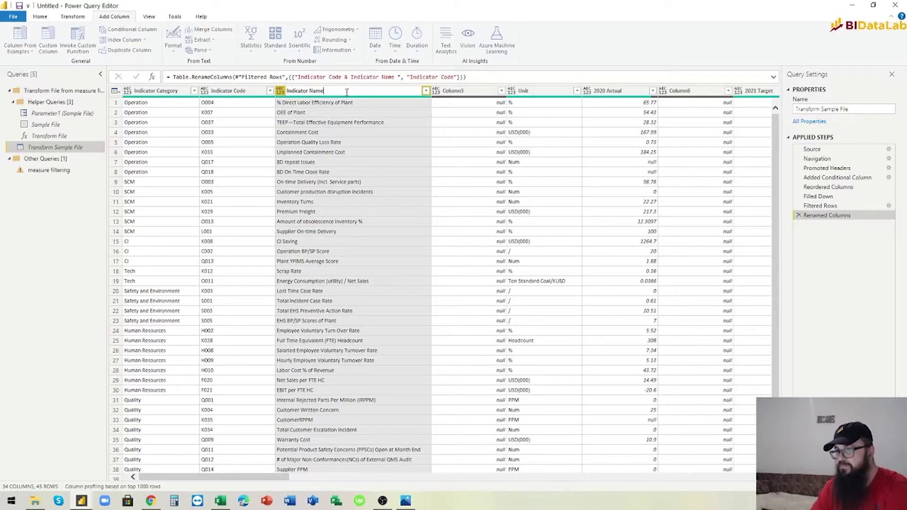
key(Tab)
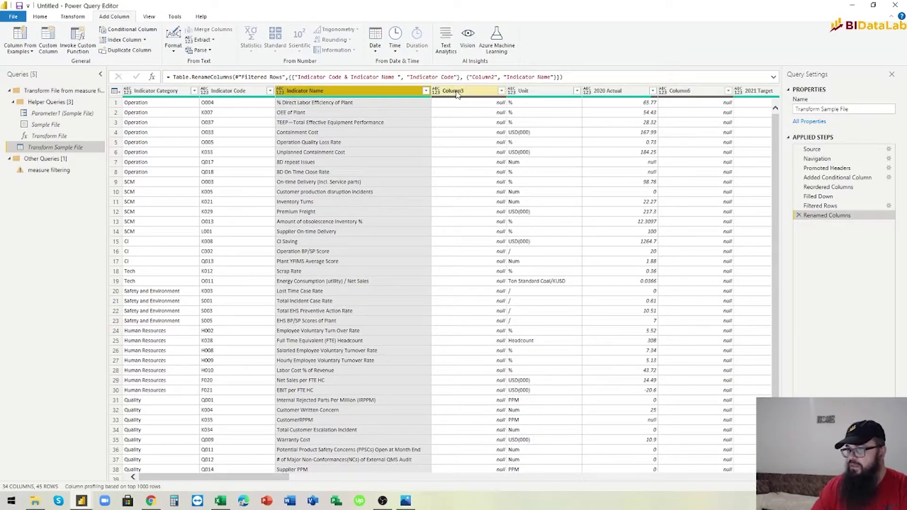
- Remove the empty columns Column3, Column6, Column18 and Column29 together
drag(286, 481, 367, 481)
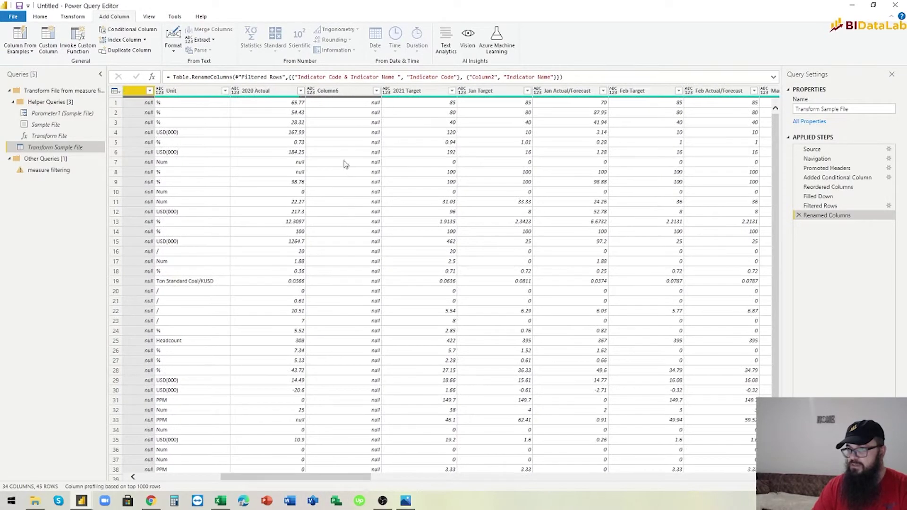
click(342, 91)
drag(329, 476, 524, 489)
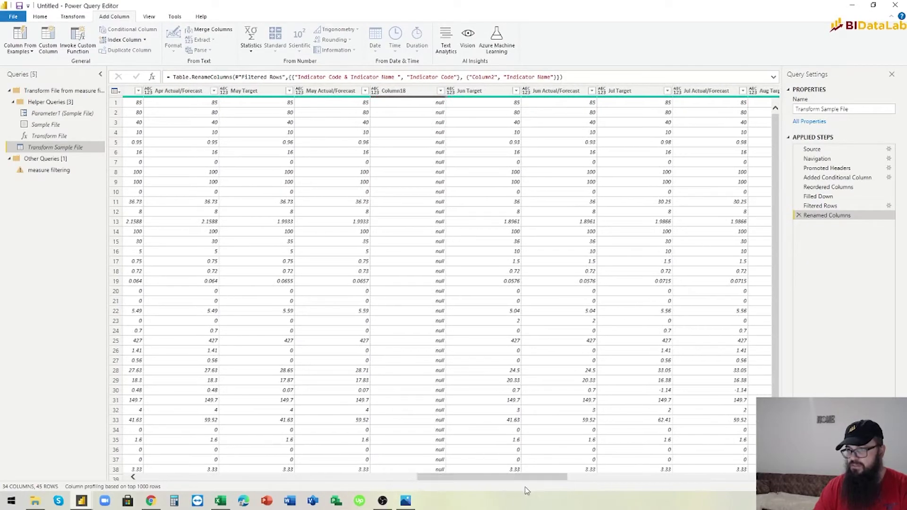
click(411, 93)
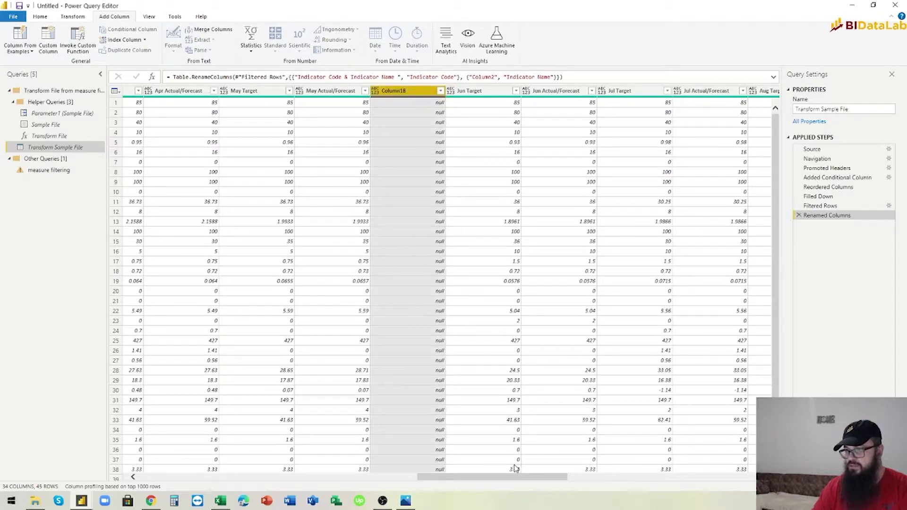
drag(490, 480, 696, 484)
click(428, 93)
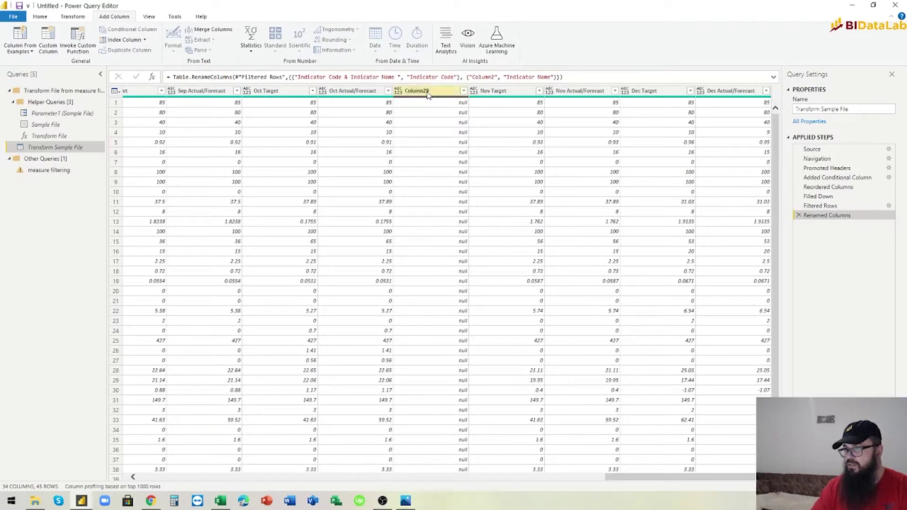
right_click(427, 94)
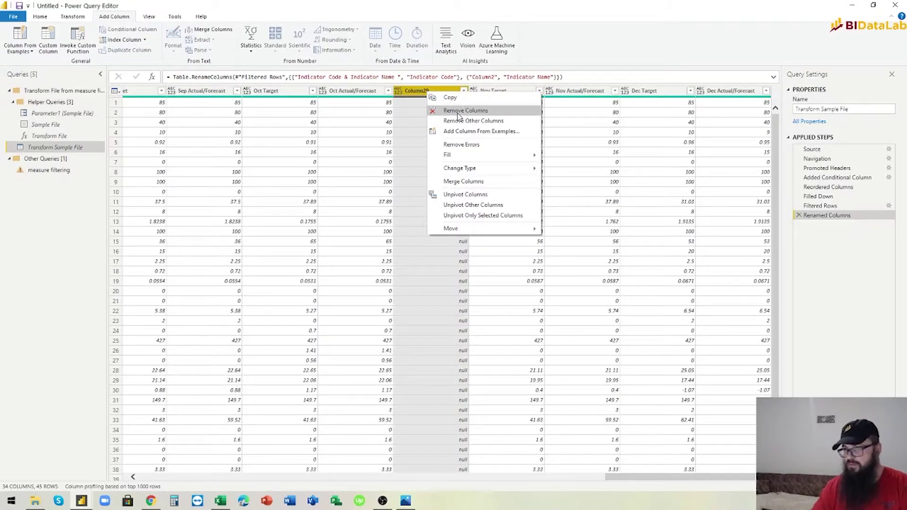
click(458, 111)
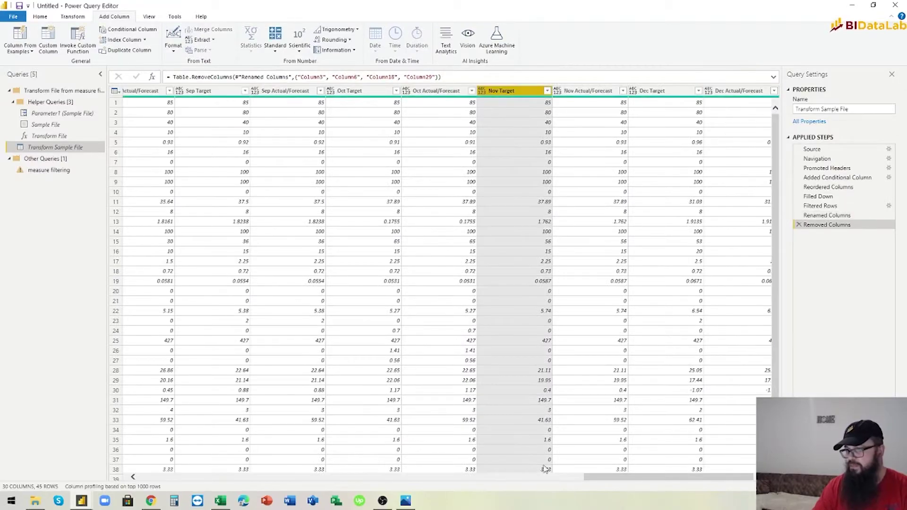
drag(598, 480, 140, 478)
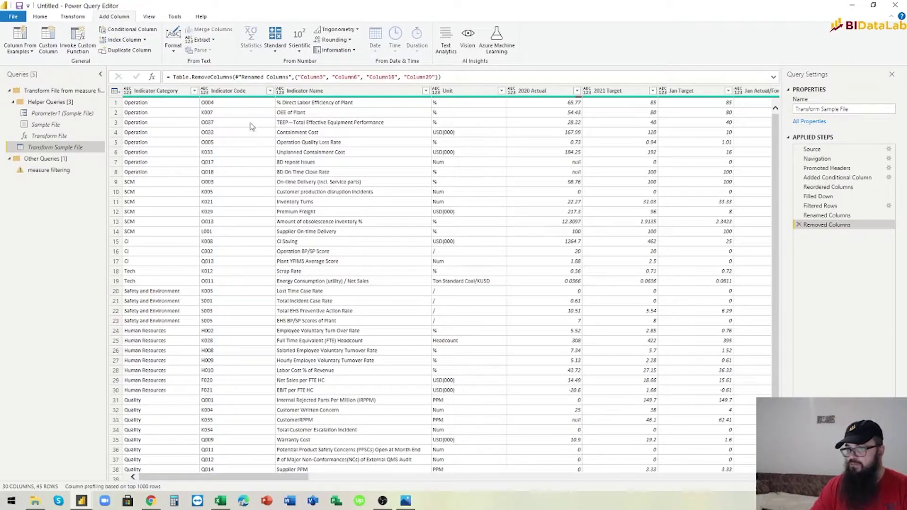
drag(213, 480, 231, 485)
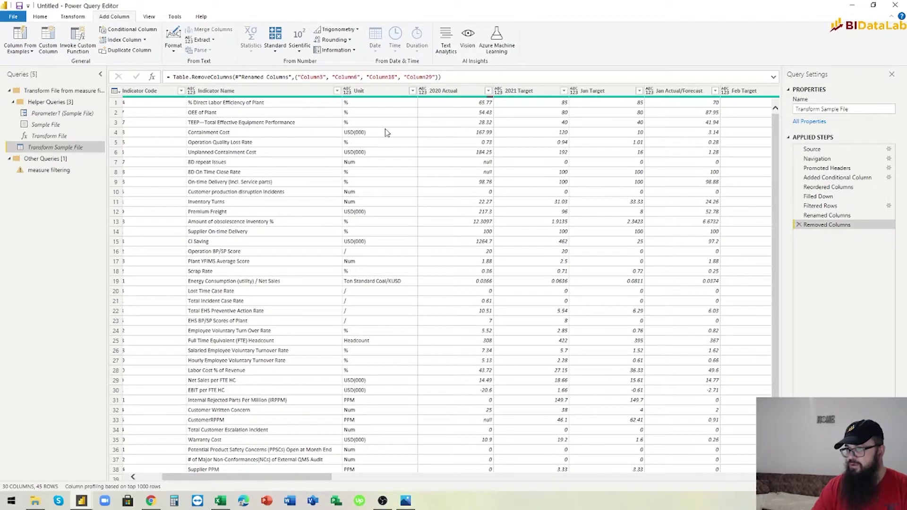
- Remove the 2020 Actual and 2021 Target columns together
click(453, 92)
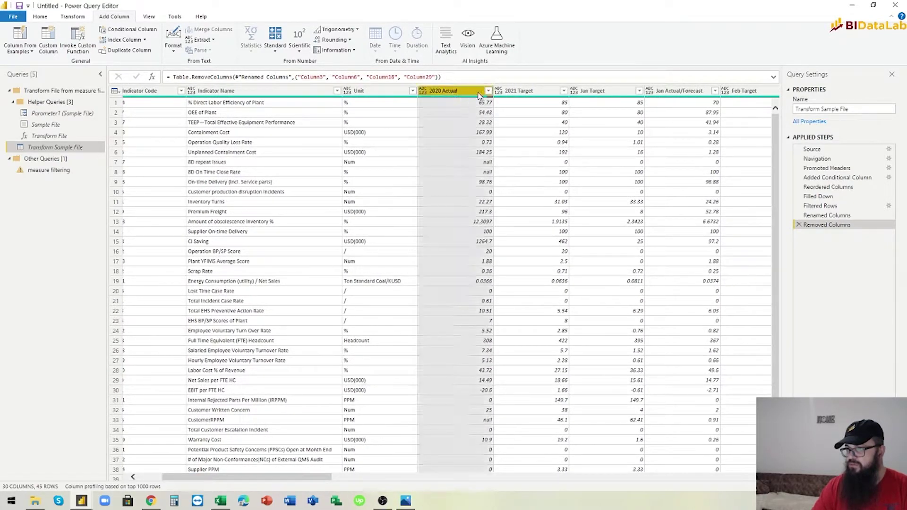
ctrl+click(526, 94)
right_click(527, 95)
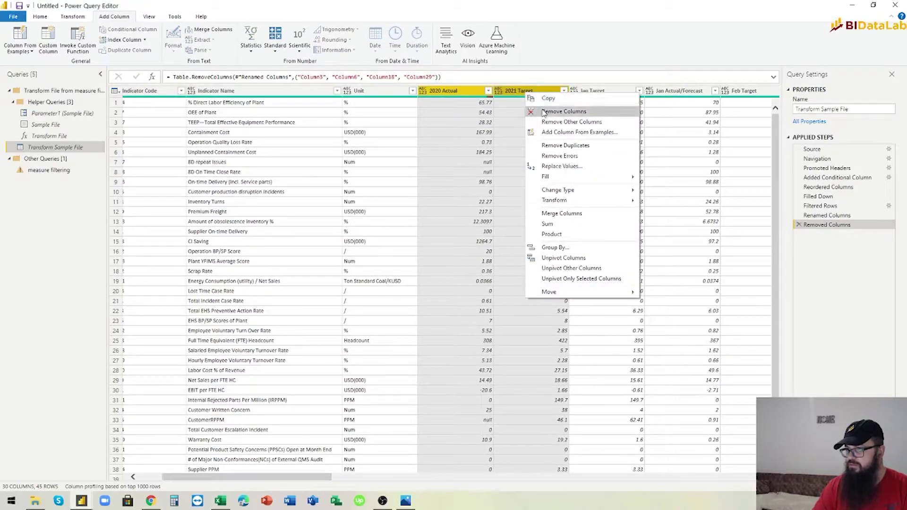
click(544, 112)
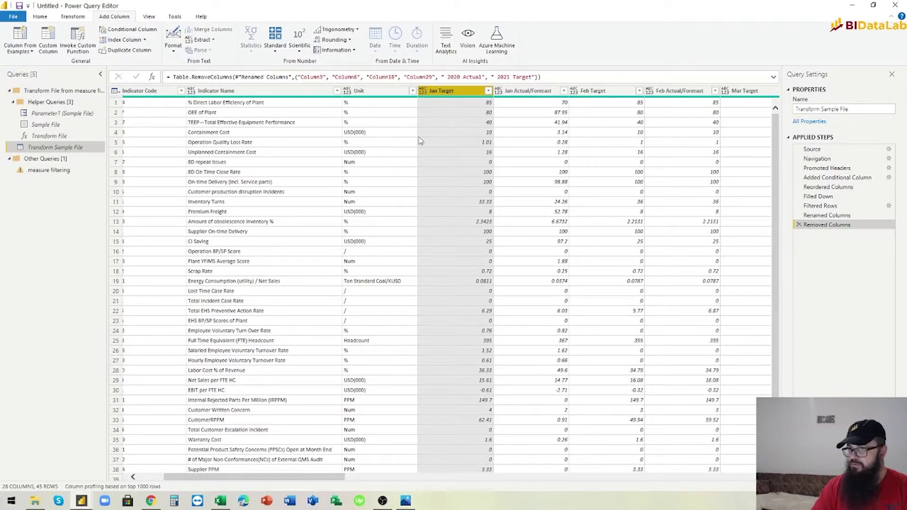
- Examine the monthly Target and Actual/Forecast columns from January through December
drag(293, 481, 700, 480)
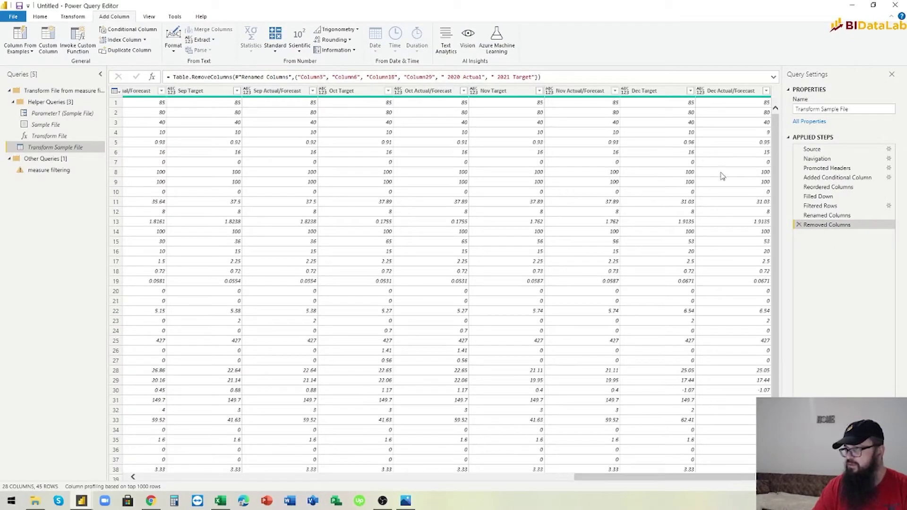
click(730, 90)
drag(648, 480, 253, 481)
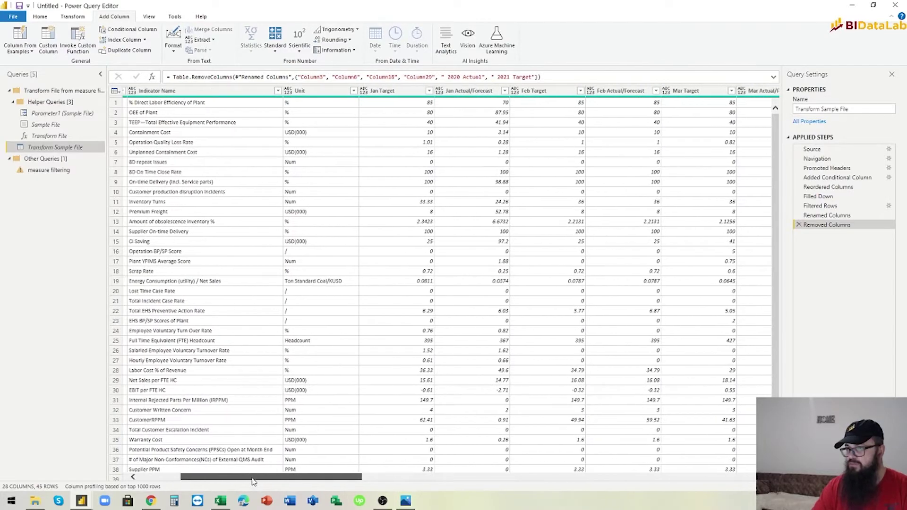
click(397, 91)
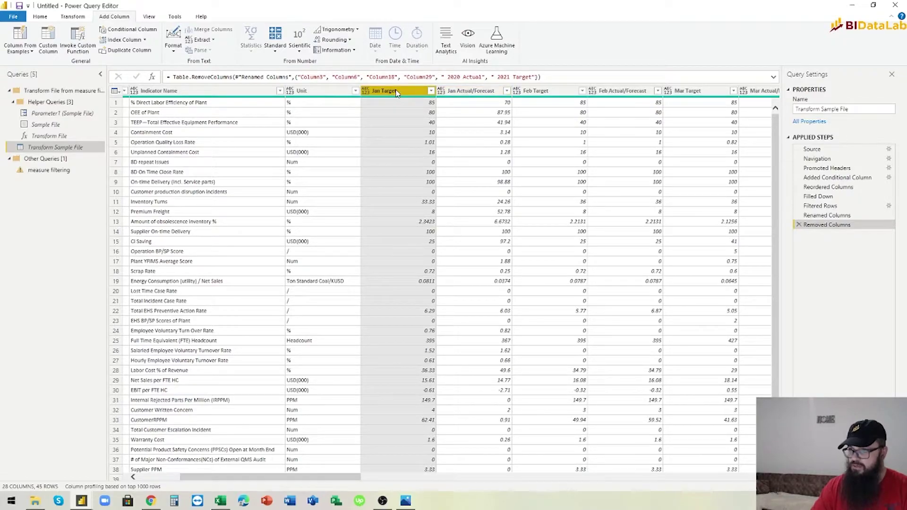
click(470, 92)
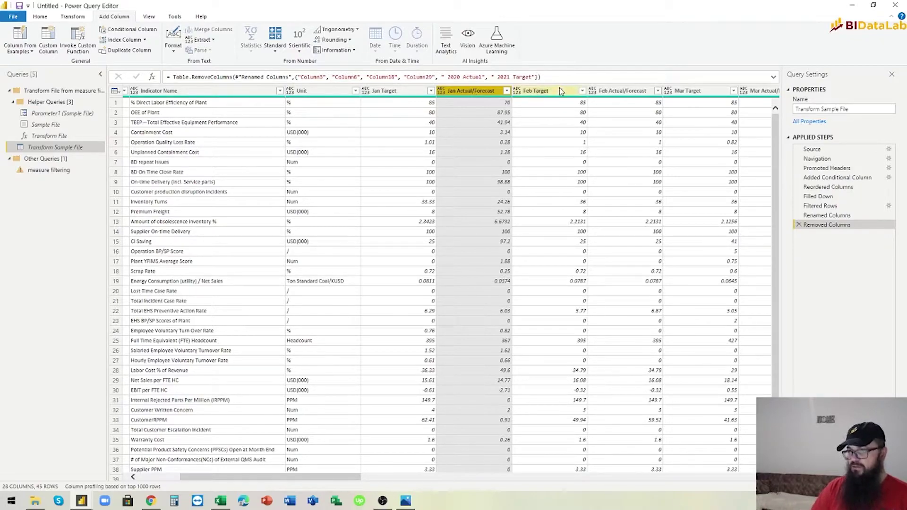
click(638, 93)
click(704, 94)
click(632, 95)
click(543, 94)
click(482, 95)
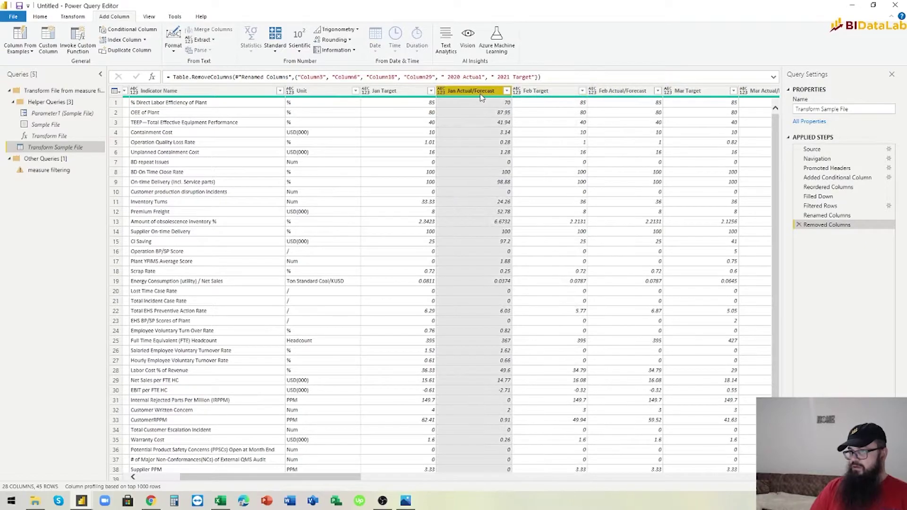
- Unpivot all columns other than Indicator Category, Indicator Code, Indicator Name and Unit
drag(291, 478, 250, 478)
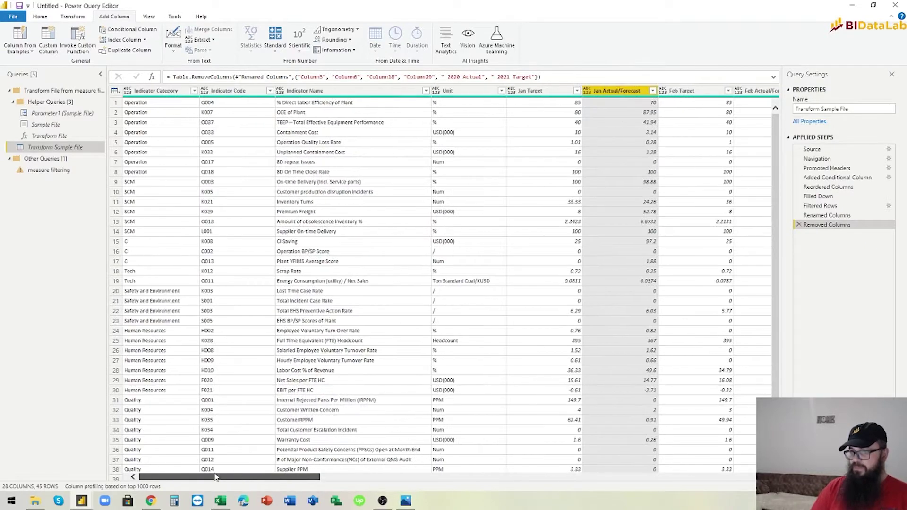
click(156, 91)
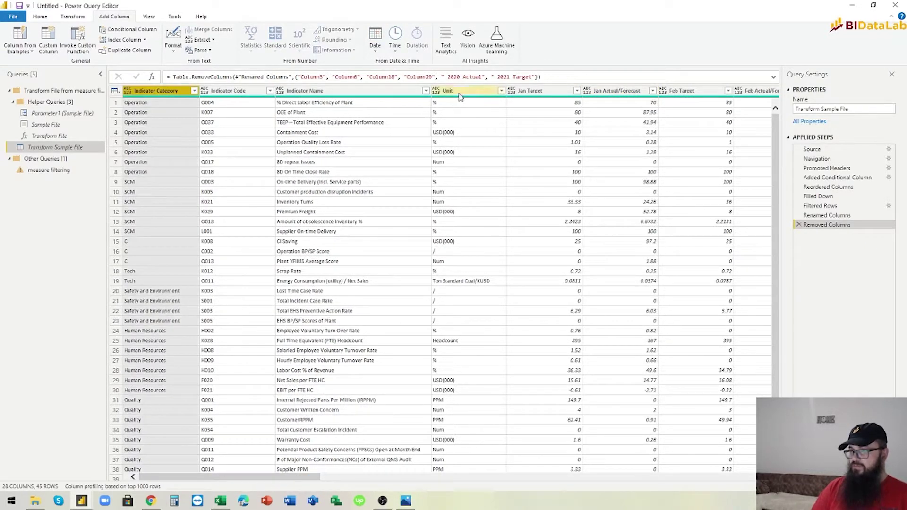
shift+click(461, 91)
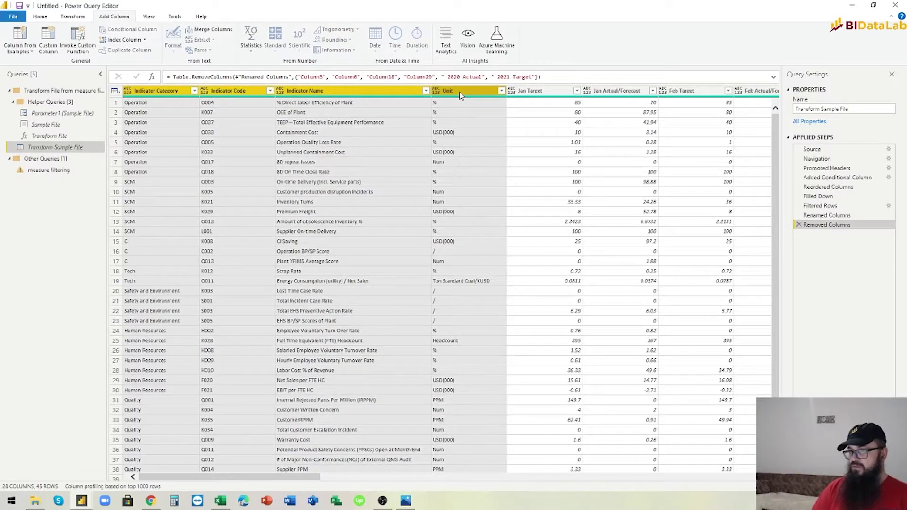
right_click(460, 95)
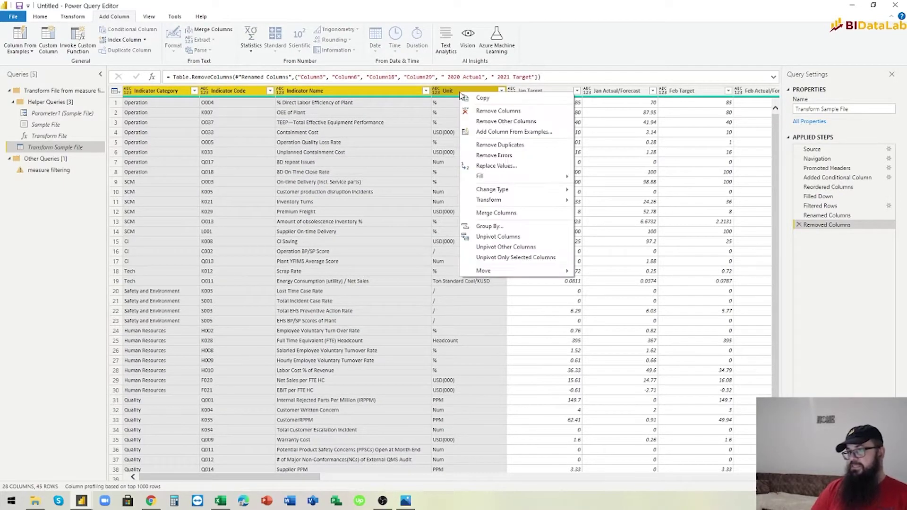
click(500, 247)
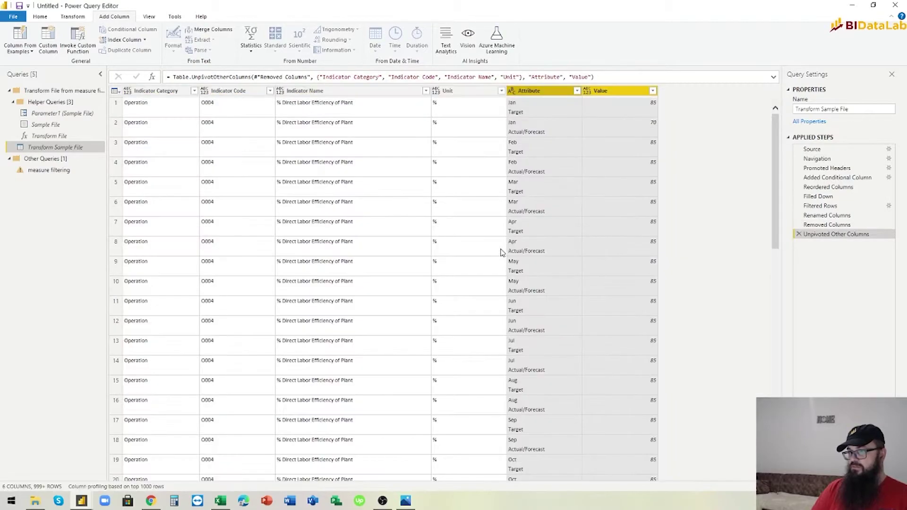
- Split the Attribute column into two columns at each occurrence of the line feed delimiter #(lf)
click(556, 95)
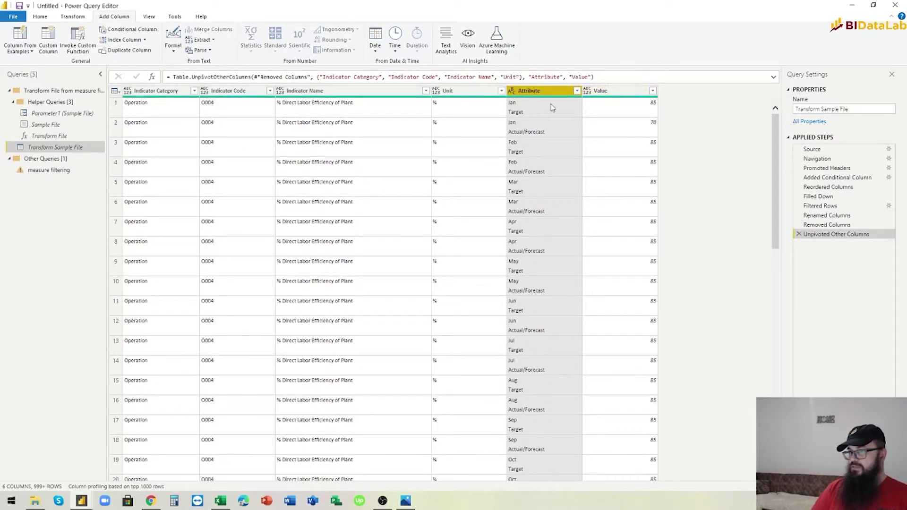
click(524, 116)
click(530, 136)
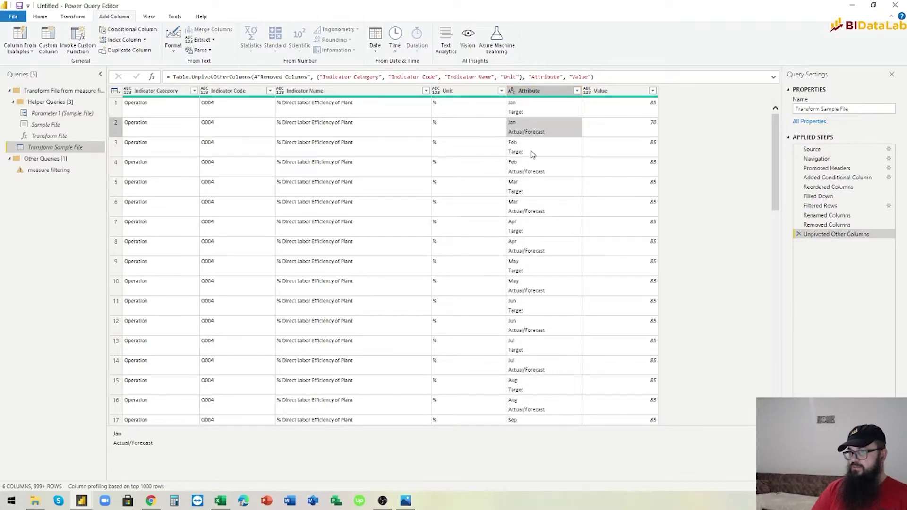
click(530, 154)
click(531, 175)
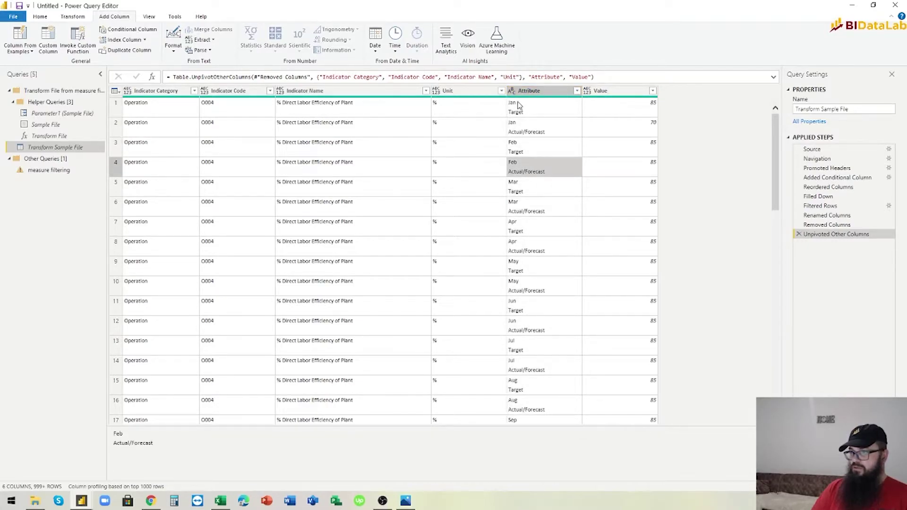
click(526, 93)
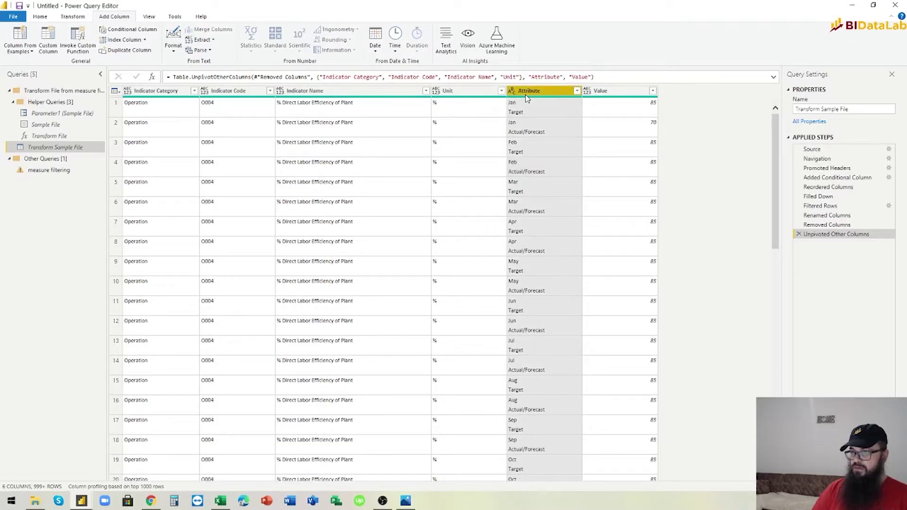
click(73, 17)
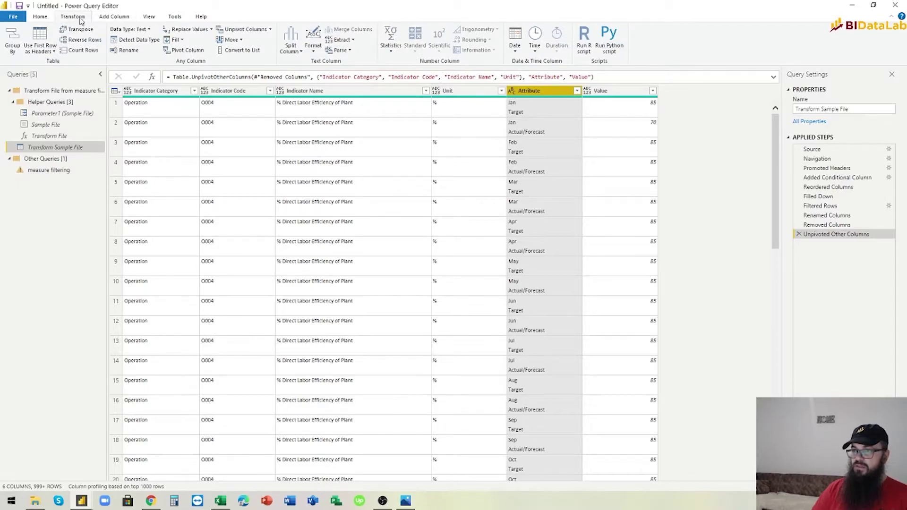
click(291, 47)
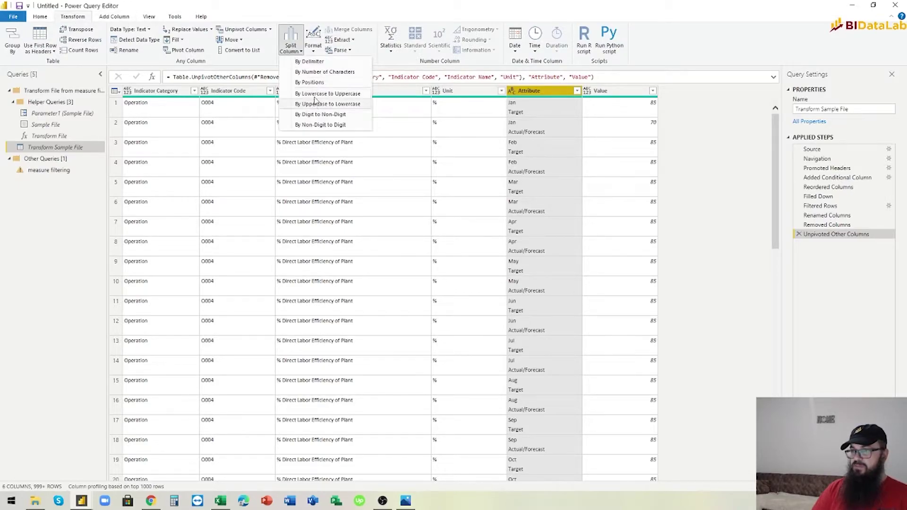
click(310, 61)
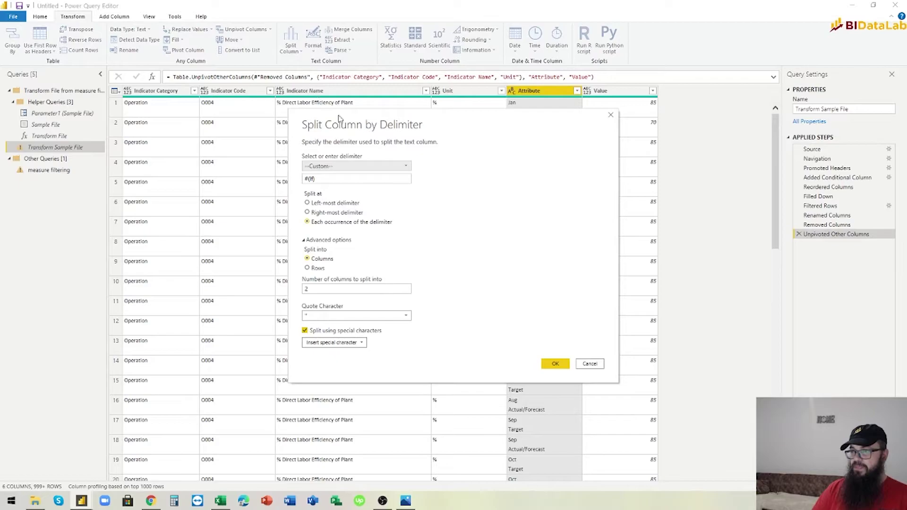
drag(362, 118, 367, 165)
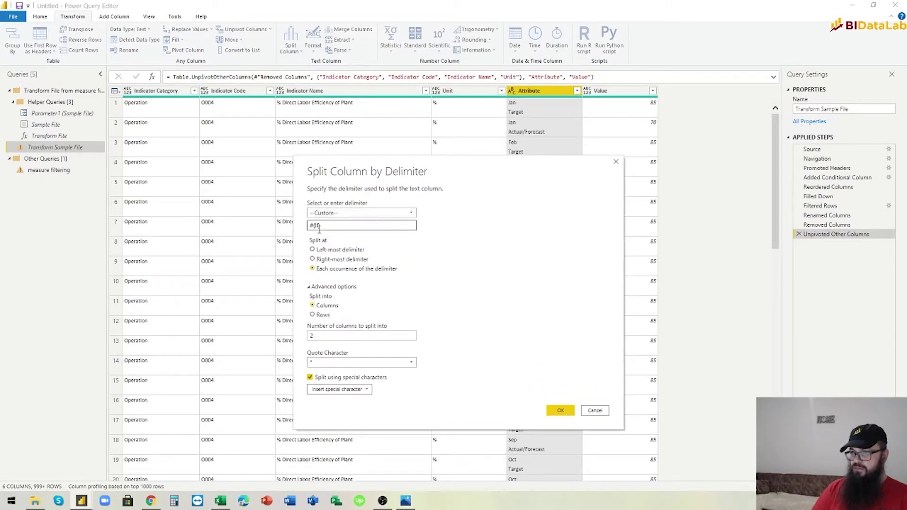
drag(325, 227, 307, 227)
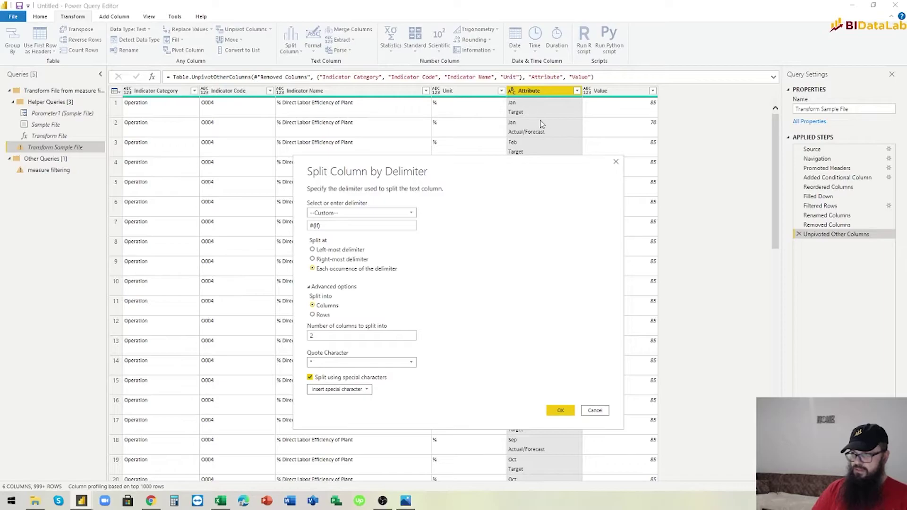
click(560, 411)
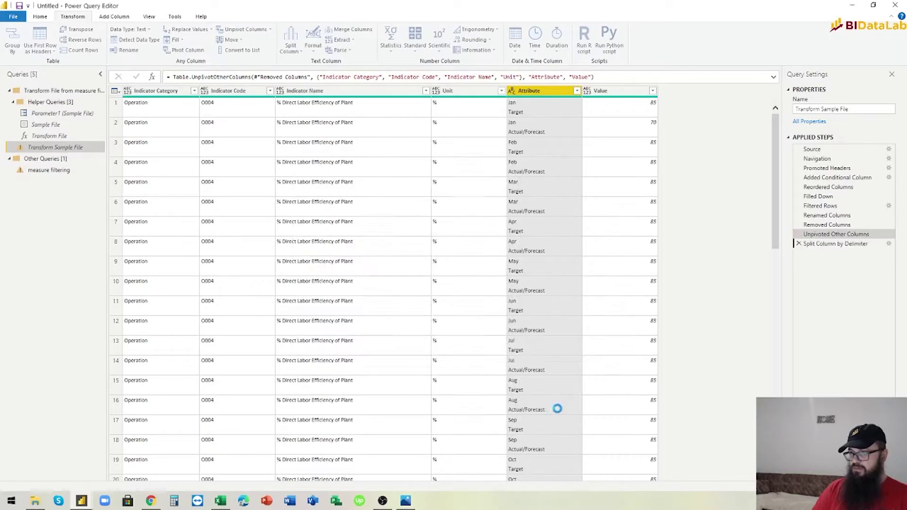
- Rename the Attribute.1 column to Month
double_click(531, 94)
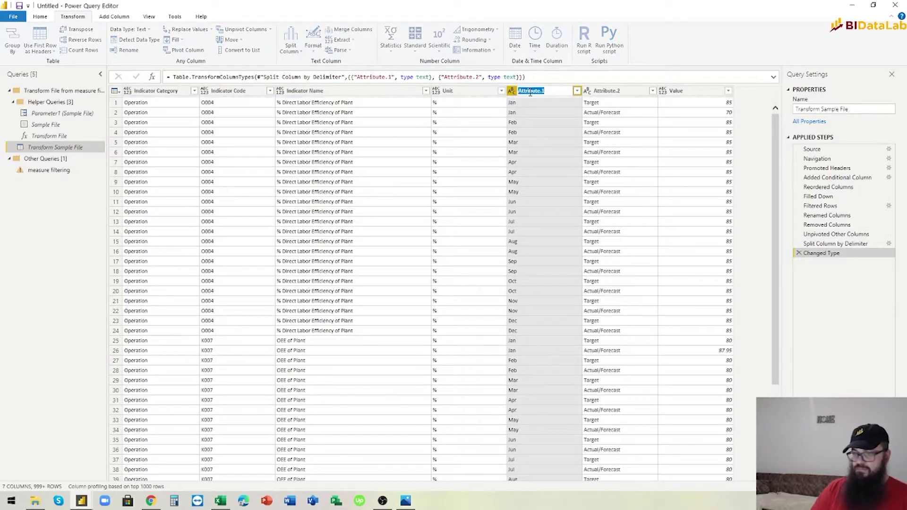
text(Mo)
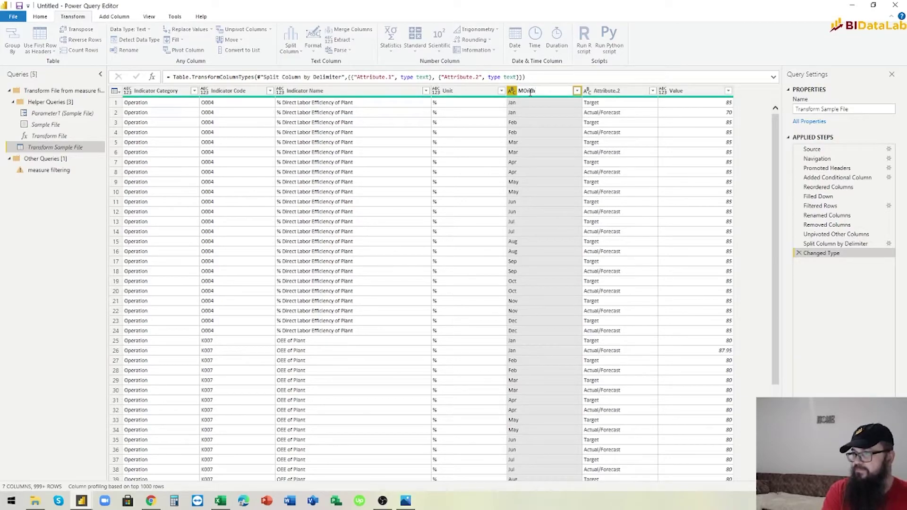
text(nth)
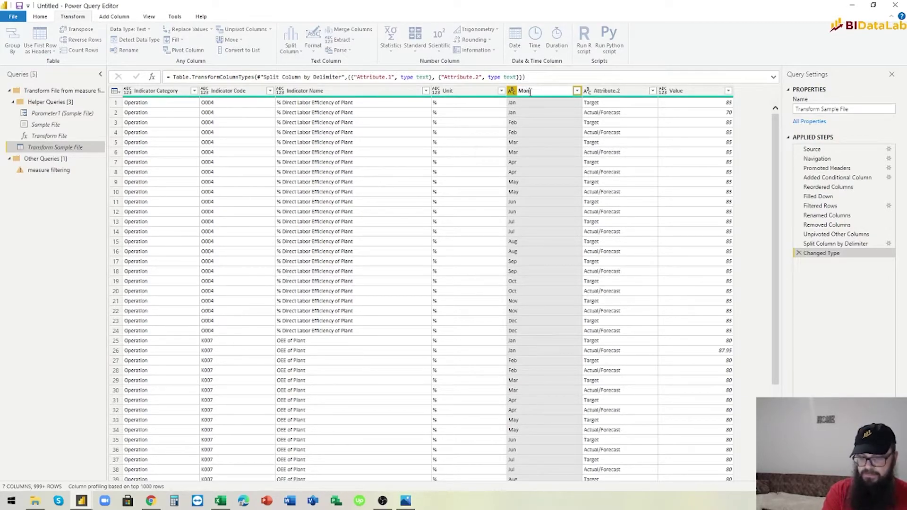
key(Return)
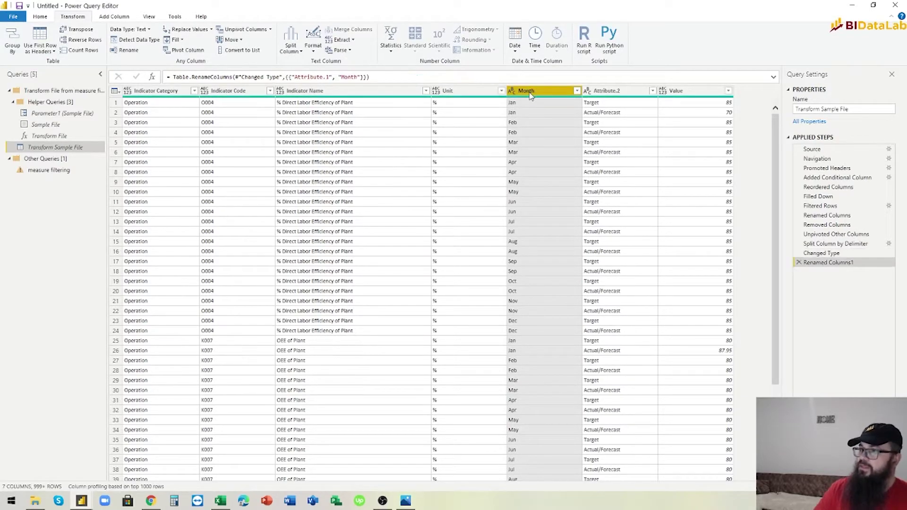
- Examine the full list of distinct Attribute.2 entries and compare the first Target and Actual/Forecast rows with their Value entries
click(615, 94)
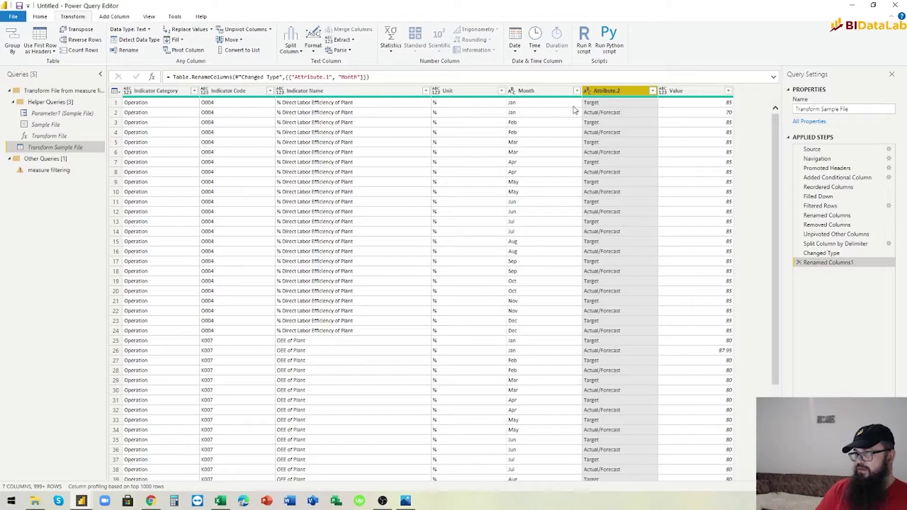
click(653, 91)
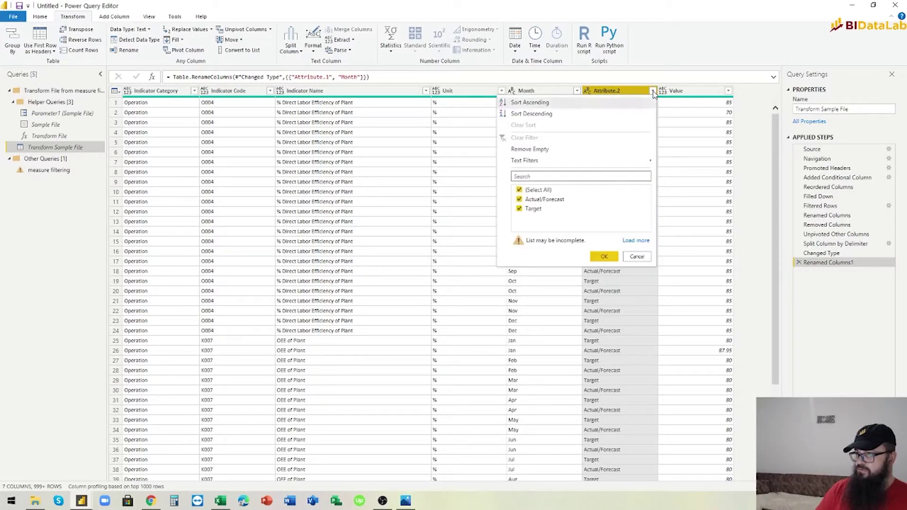
click(636, 240)
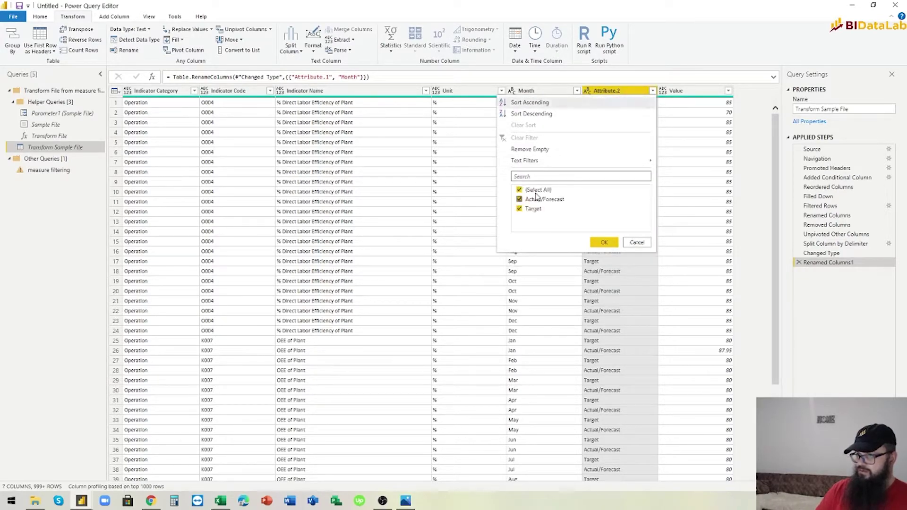
click(636, 242)
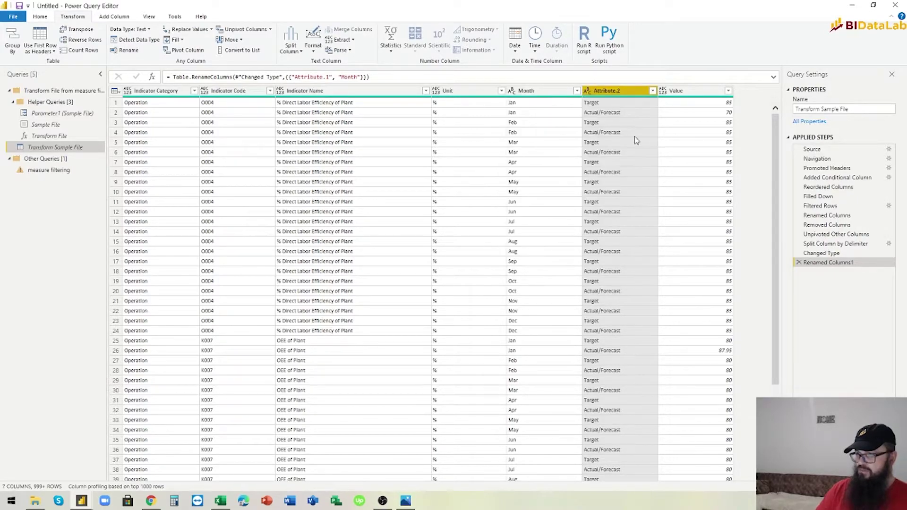
click(605, 101)
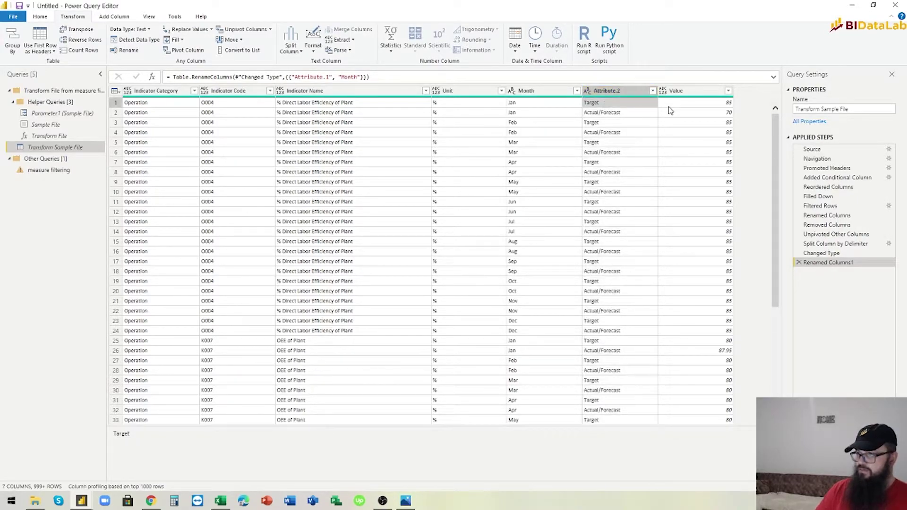
click(687, 105)
click(625, 125)
click(691, 124)
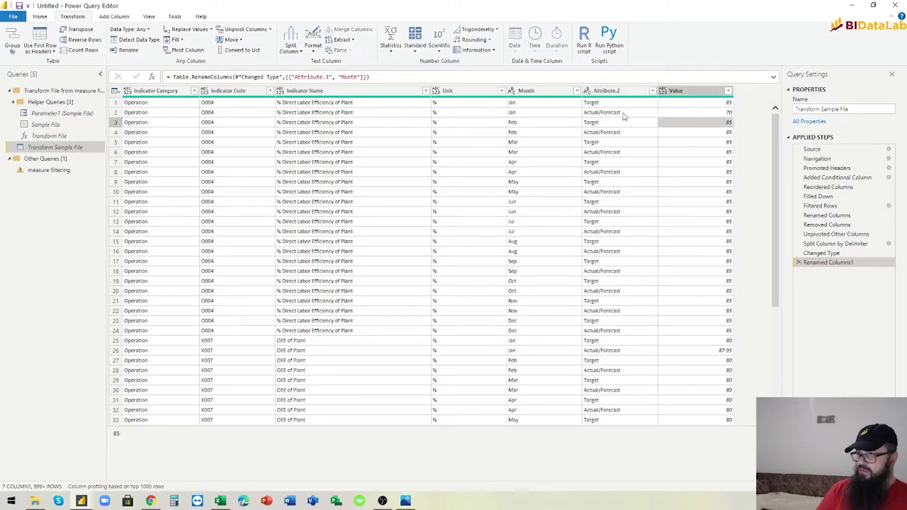
click(625, 114)
click(693, 116)
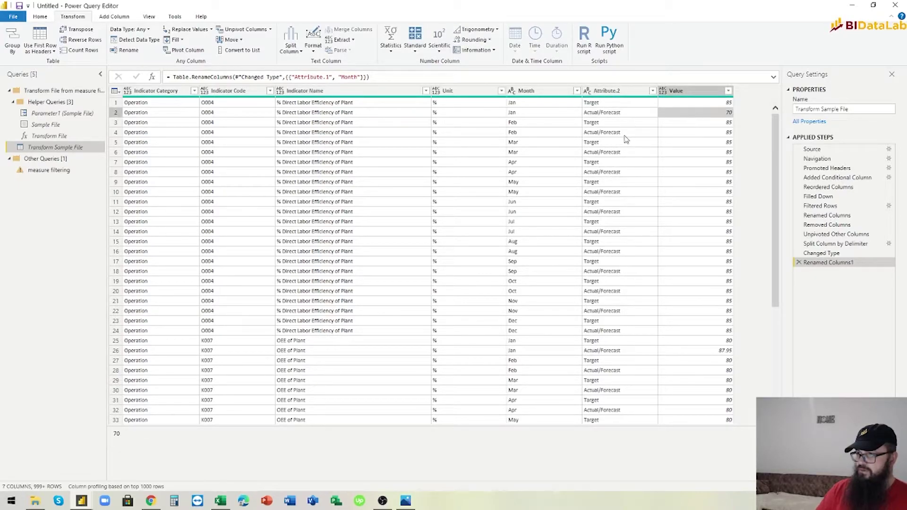
click(703, 137)
click(636, 91)
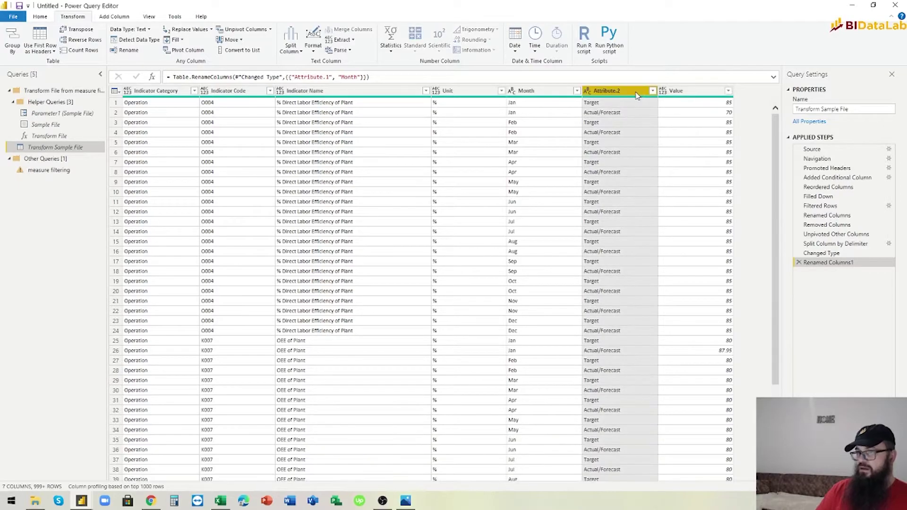
- Pivot the Attribute.2 column, using Value as the values column
click(198, 51)
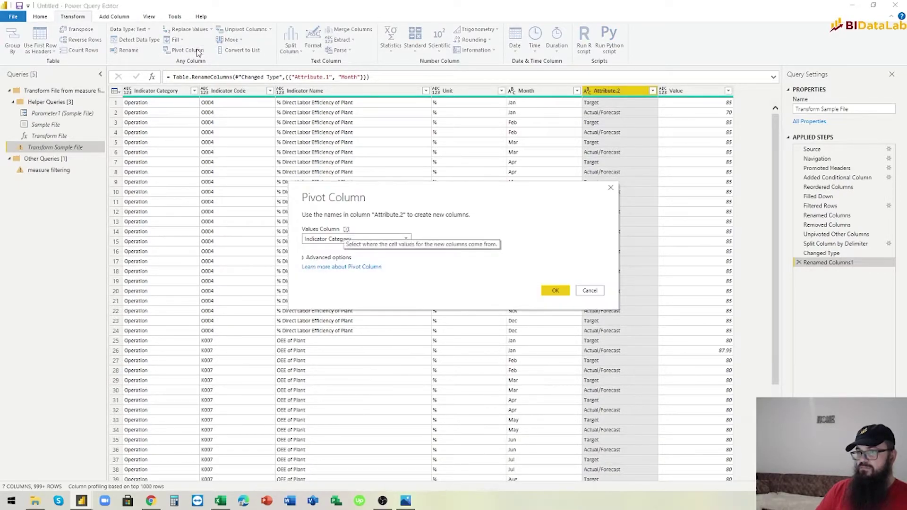
click(330, 239)
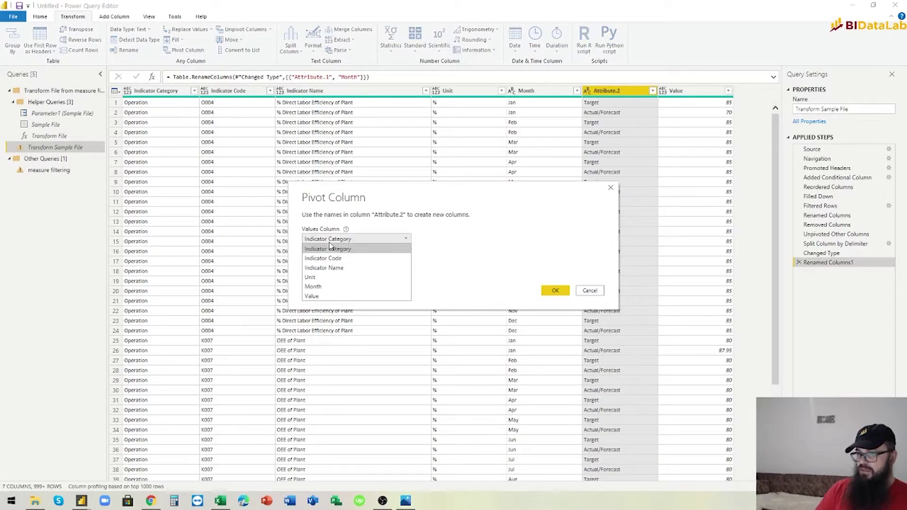
click(317, 296)
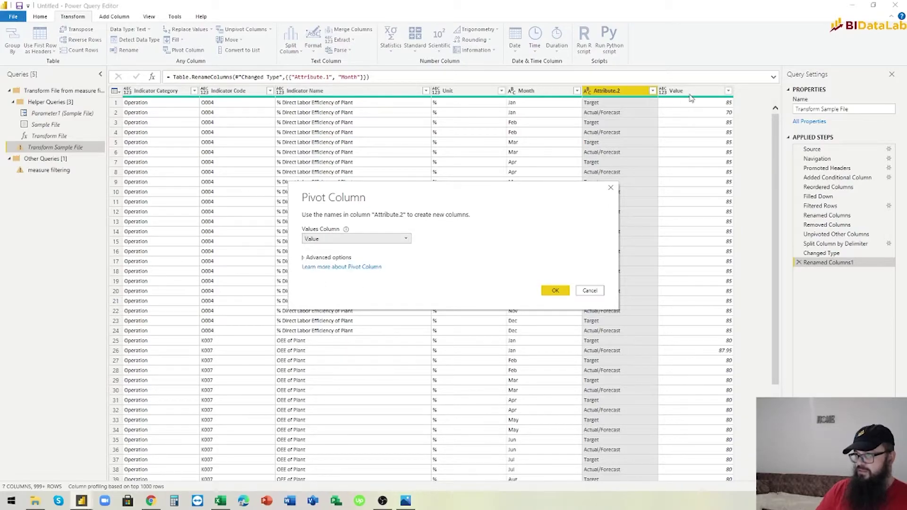
click(556, 291)
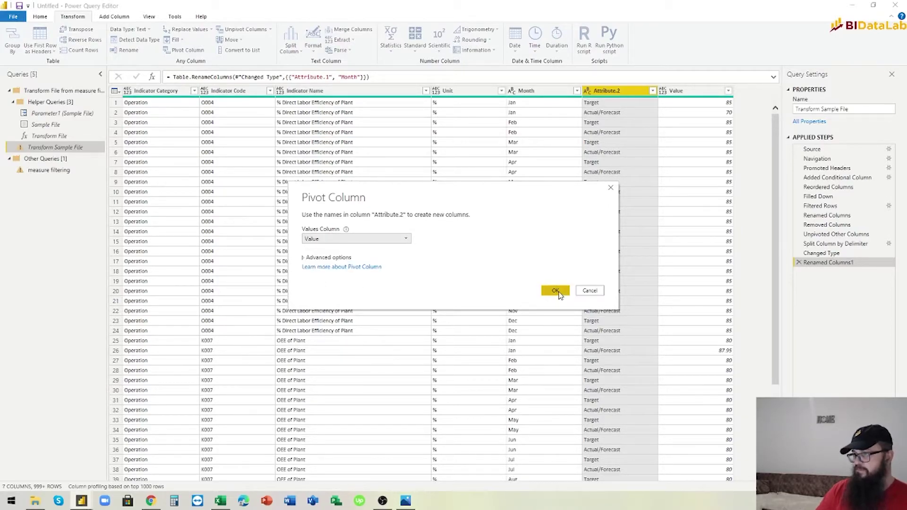
- Rename the pivoted Actual/Forecast column to Actual
click(706, 91)
key(ctrl+shift+Left)
key(ctrl+shift+Left)
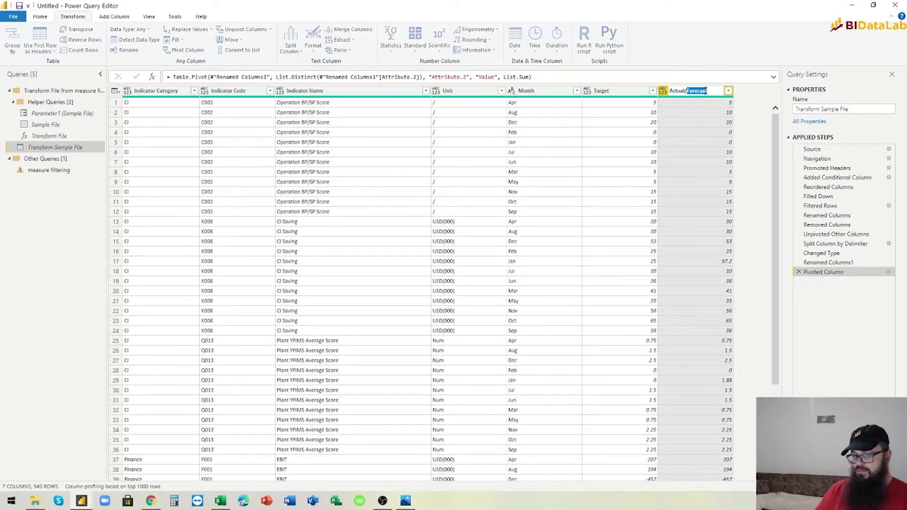
key(BackSpace)
key(Return)
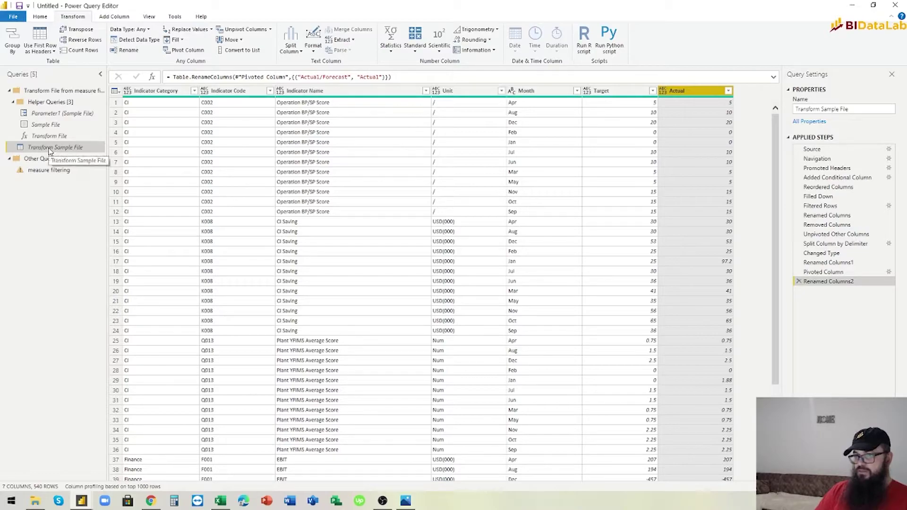
- Review the failing Changed Type formula in the measure filtering query and delete that applied step
click(33, 175)
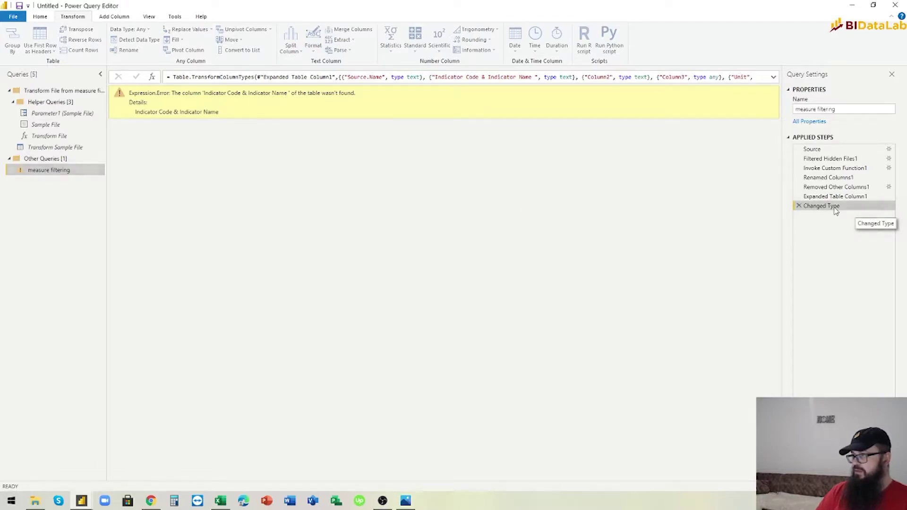
click(774, 78)
scroll(417, 106, down, 3)
scroll(415, 101, up, 3)
scroll(473, 106, down, 3)
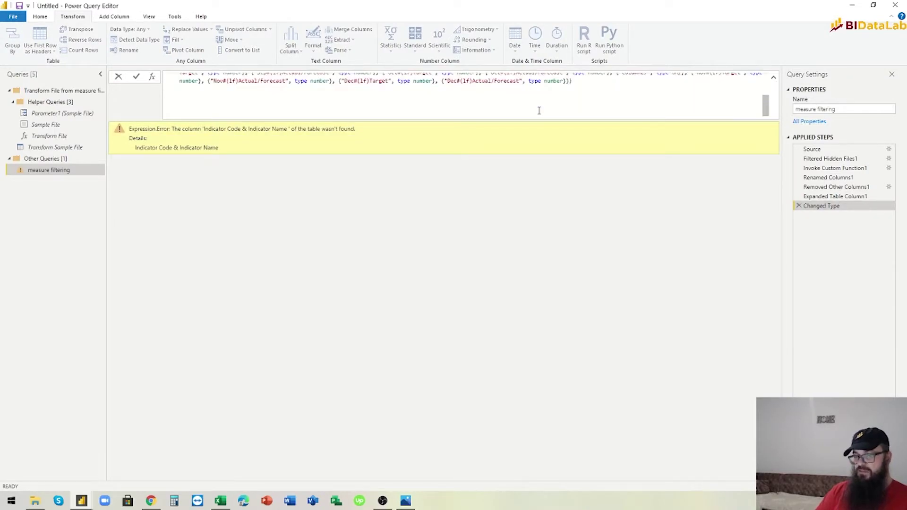
click(773, 77)
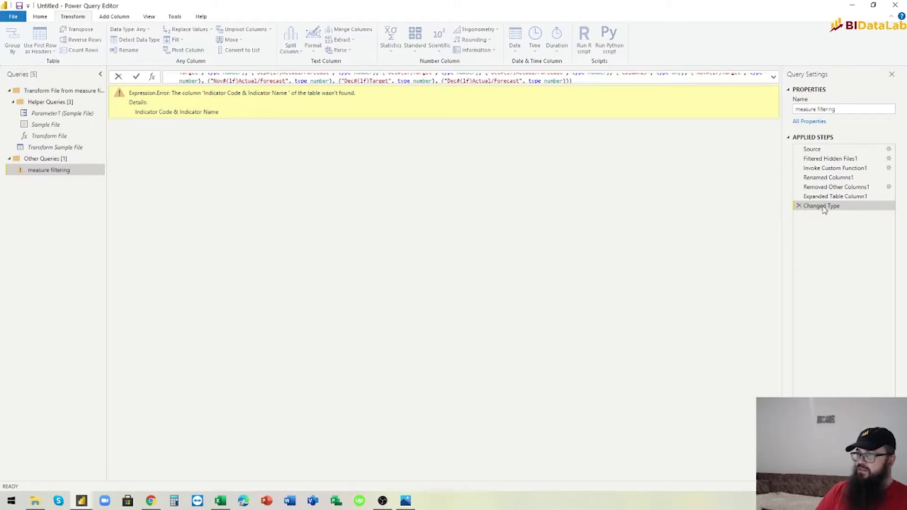
click(798, 206)
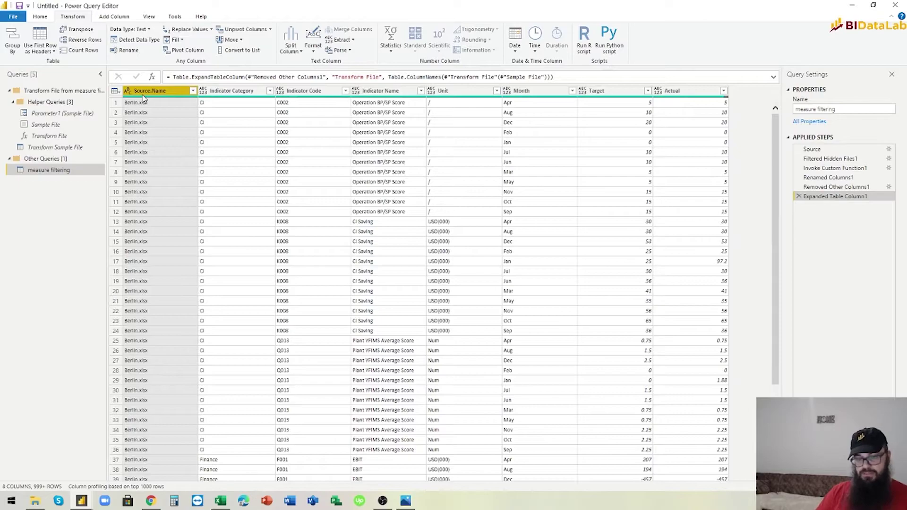
- Detect the data types of all columns in the measure filtering query and check the resulting type formula
key(ctrl+a)
click(134, 41)
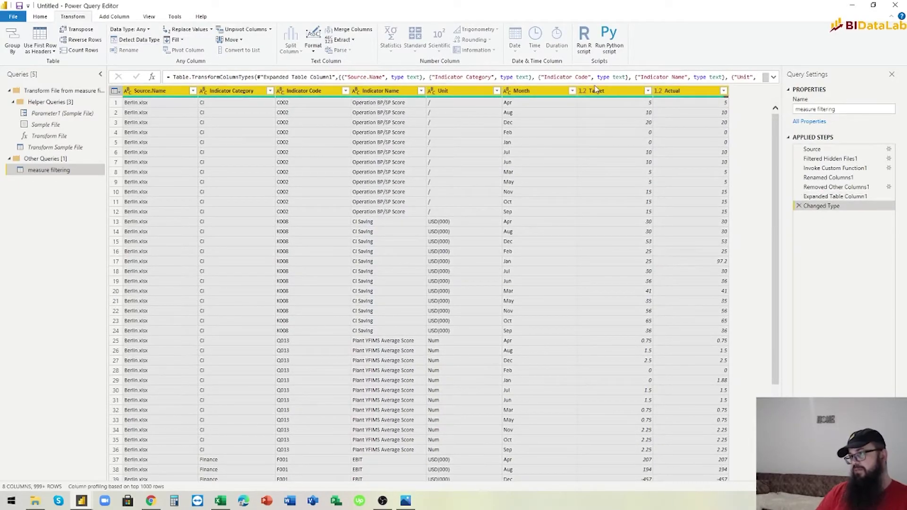
click(774, 77)
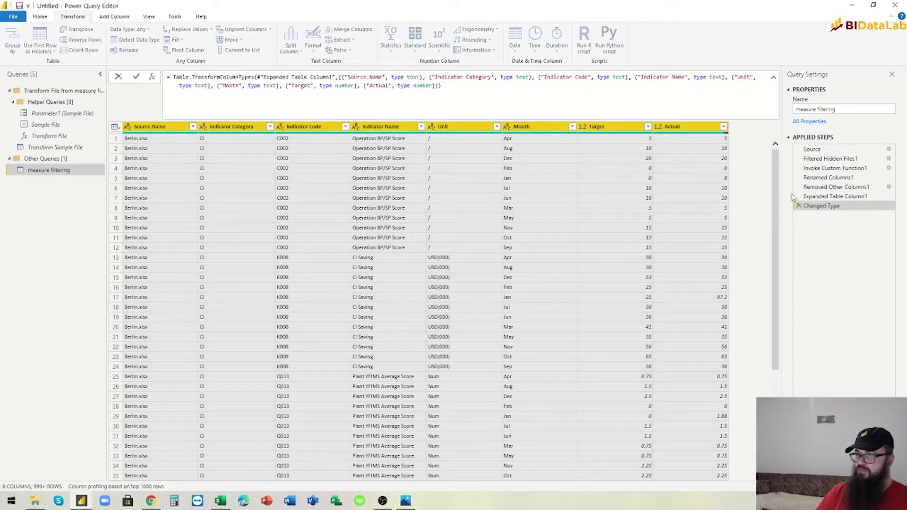
click(774, 78)
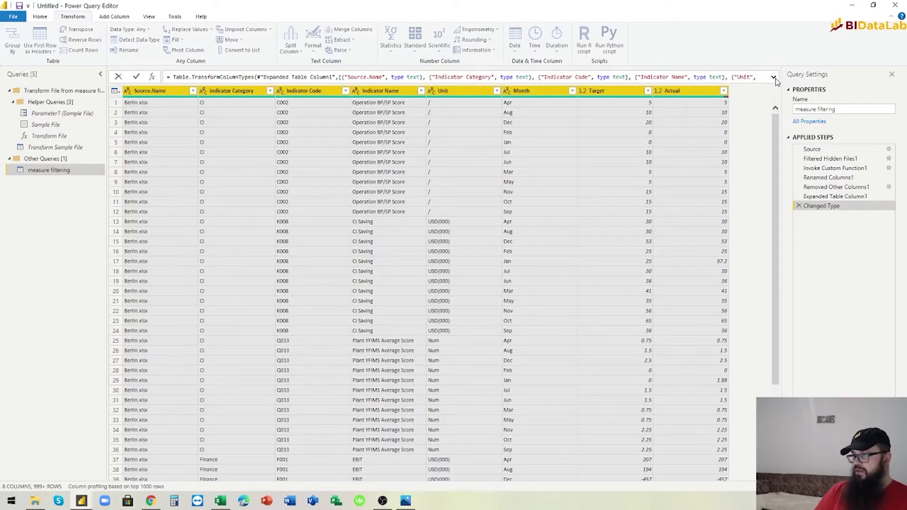
- Close the query editor with its changes applied, and minimize the targets.jpg reference image to show the report canvas
click(39, 18)
click(17, 35)
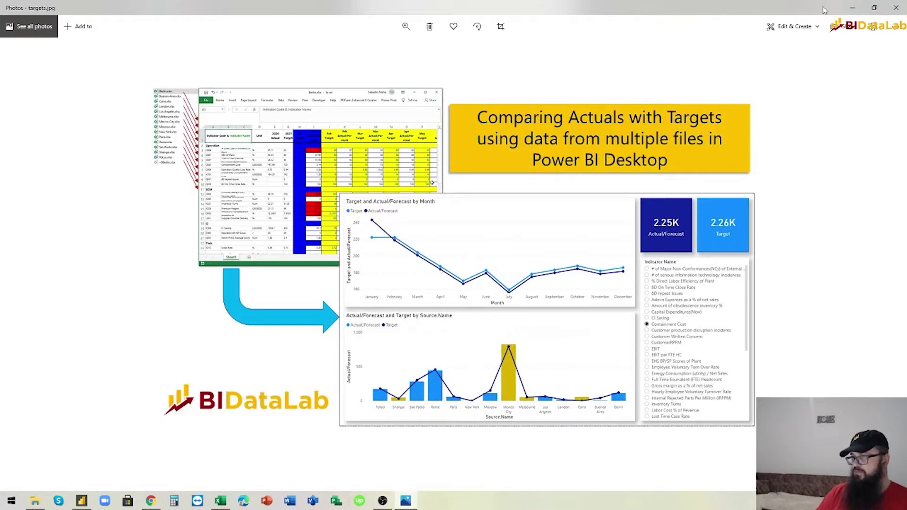
click(852, 10)
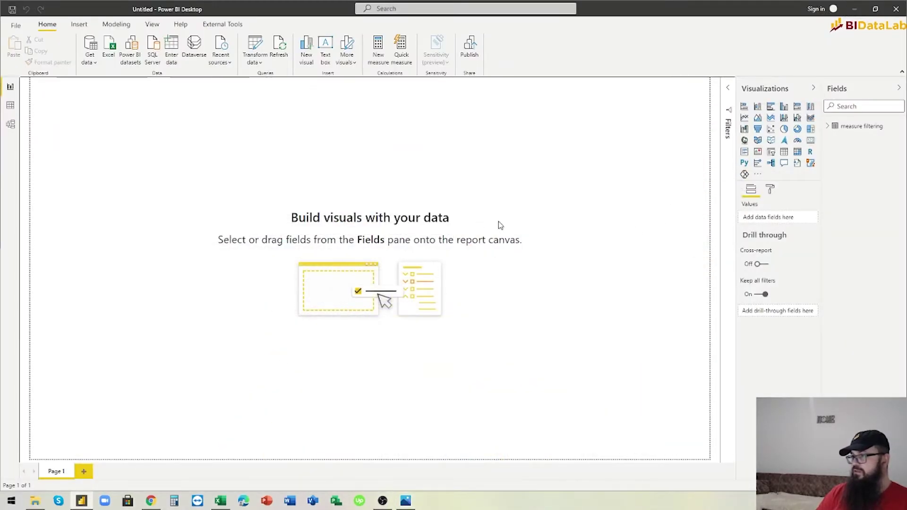
- Add a card visual showing Actual, move it to the upper part of the report page and shrink it
click(835, 127)
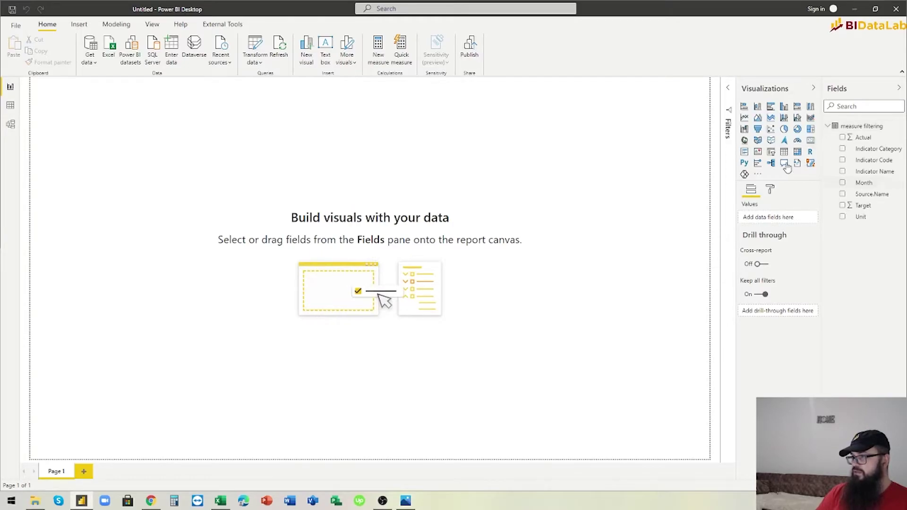
click(811, 141)
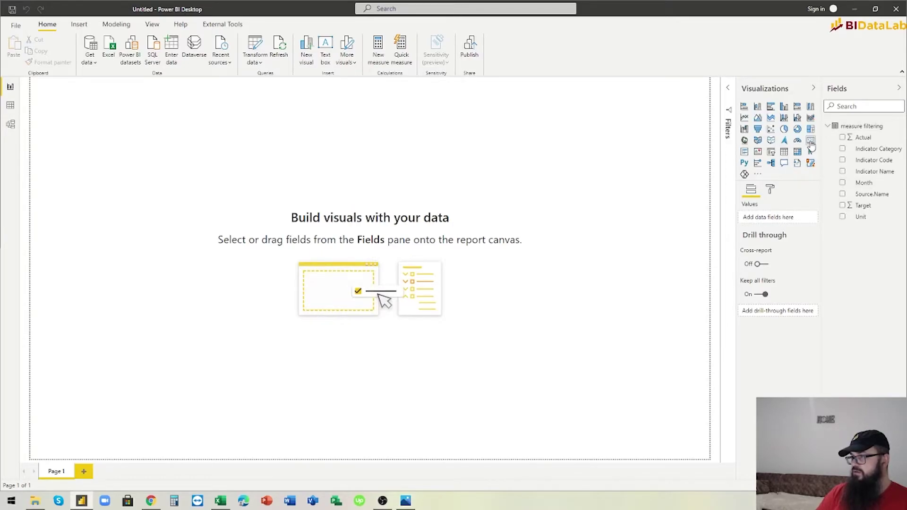
click(842, 138)
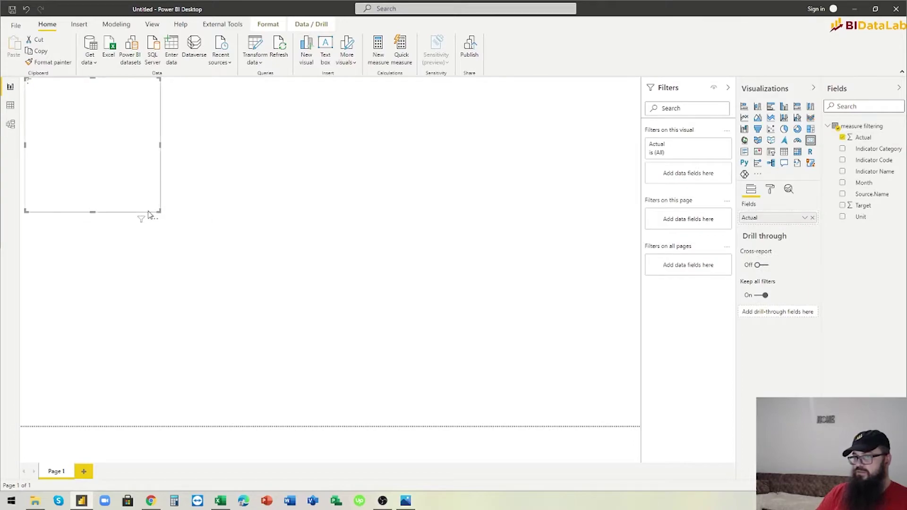
drag(105, 89, 469, 100)
drag(523, 221, 496, 165)
- Duplicate the Actual card, place the copy to its right and replace its field with Target
key(ctrl+c)
key(ctrl+v)
drag(437, 101, 569, 99)
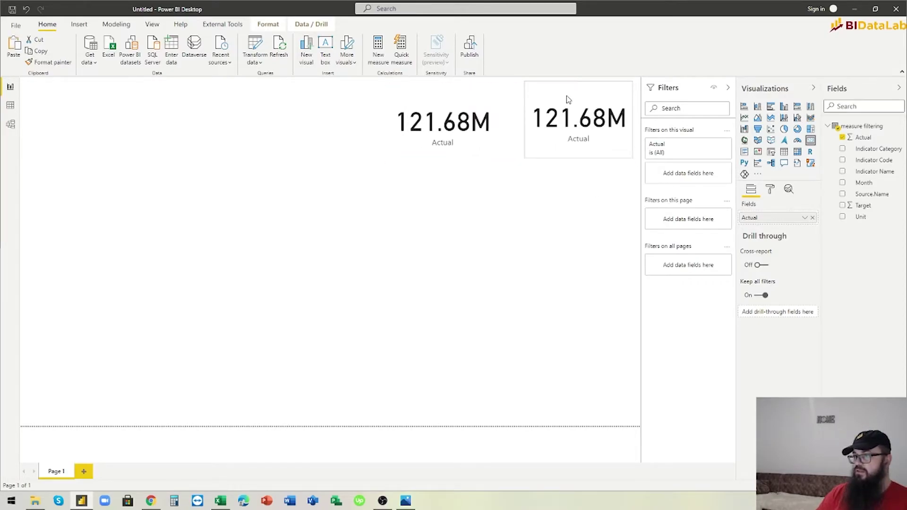
drag(862, 206, 776, 223)
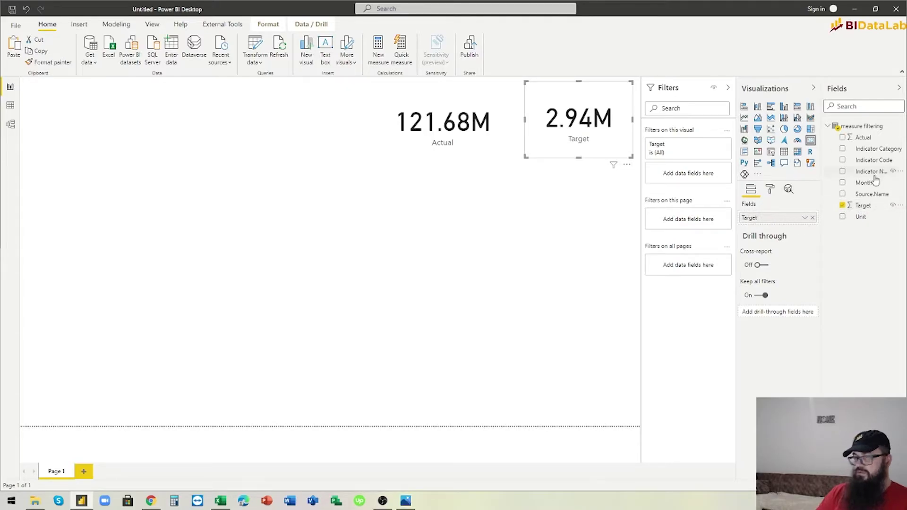
- Move the Actual card closer to the Target card and line up their top edges
ctrl+click(488, 141)
drag(557, 148, 563, 150)
drag(505, 154, 510, 153)
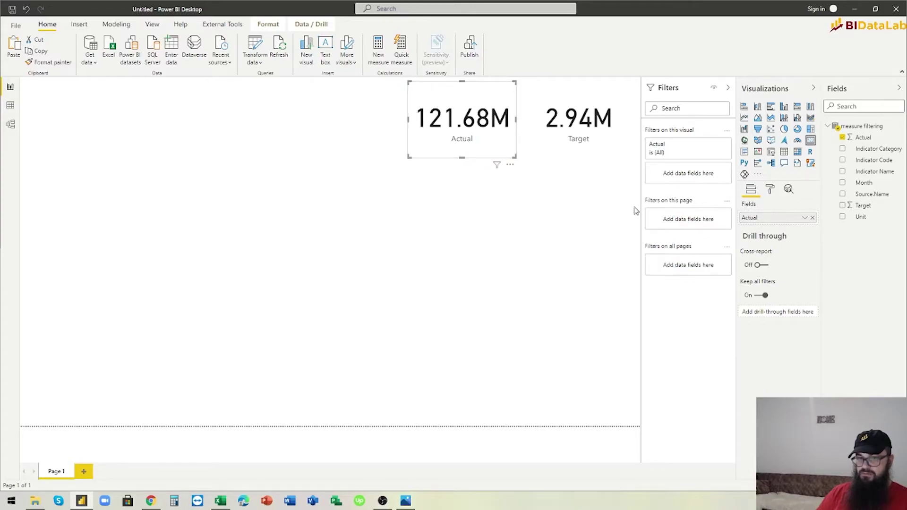
- Check the aggregation options of the Target card's field and the distinct Unit entries in the measure filtering table
click(586, 152)
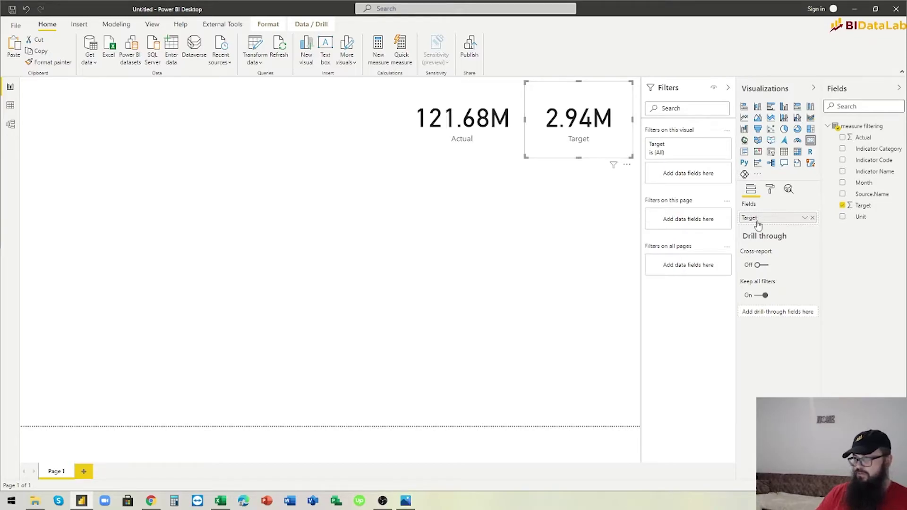
click(805, 219)
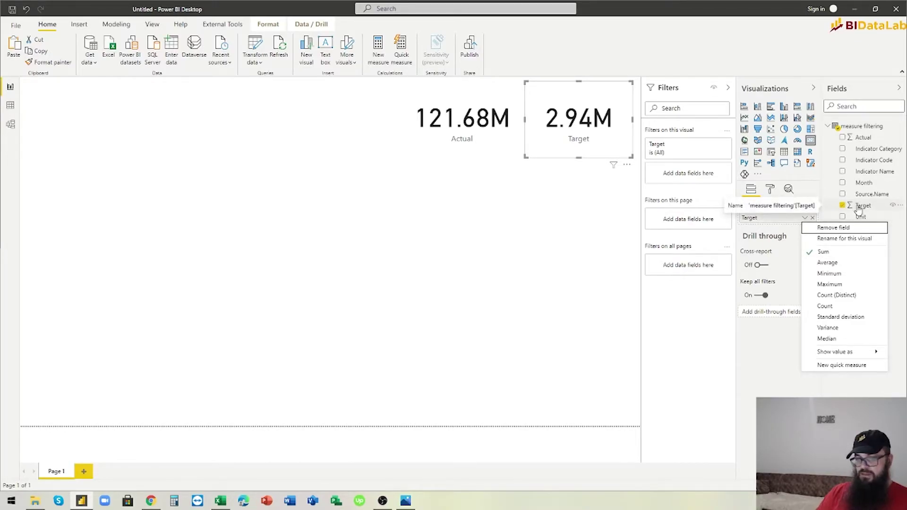
click(624, 161)
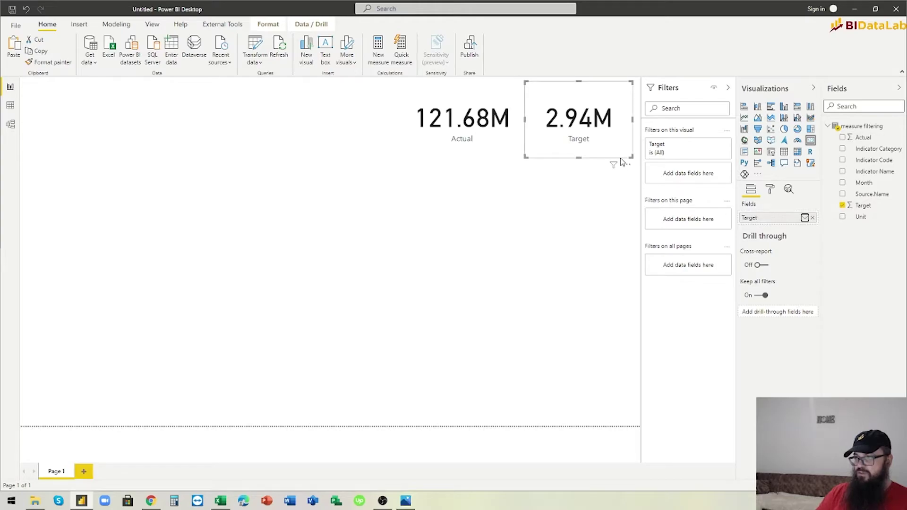
click(485, 148)
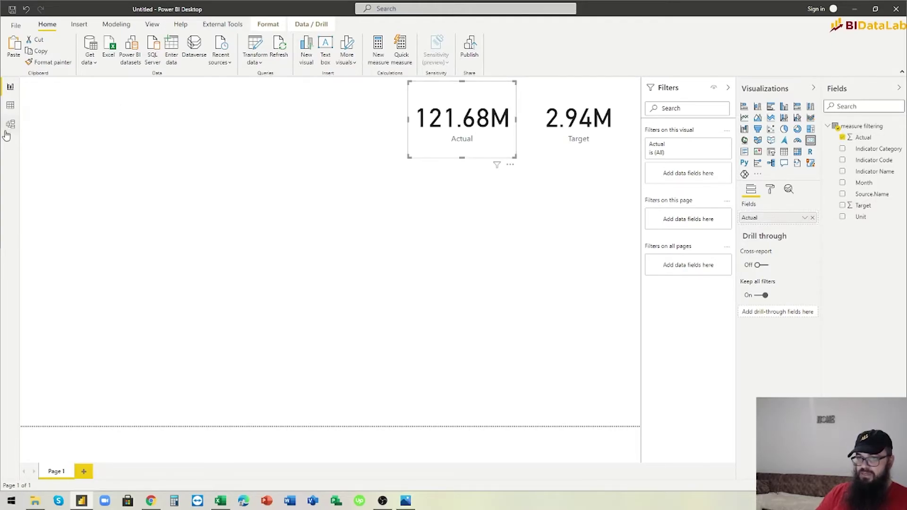
click(11, 109)
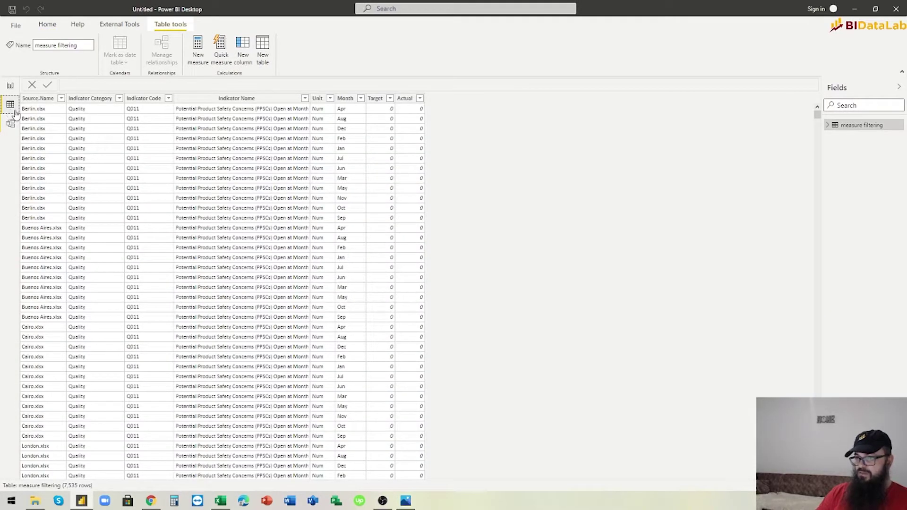
click(330, 99)
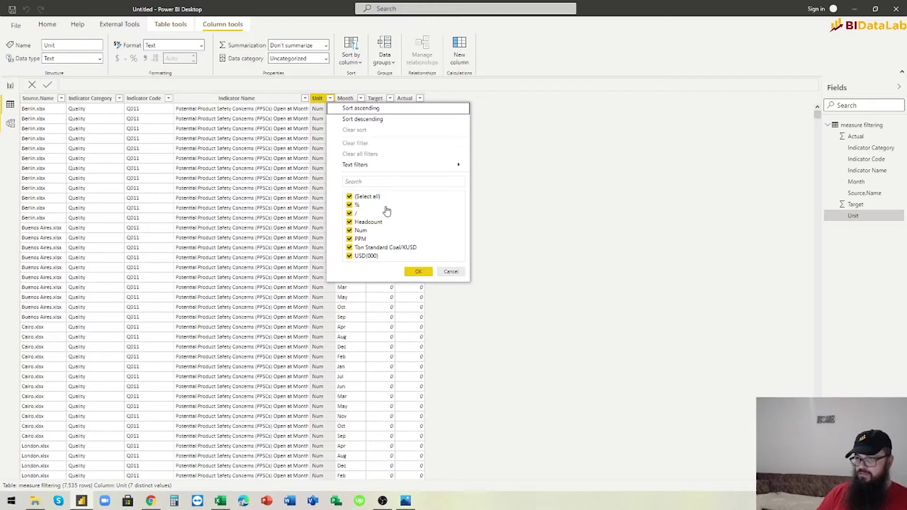
click(450, 272)
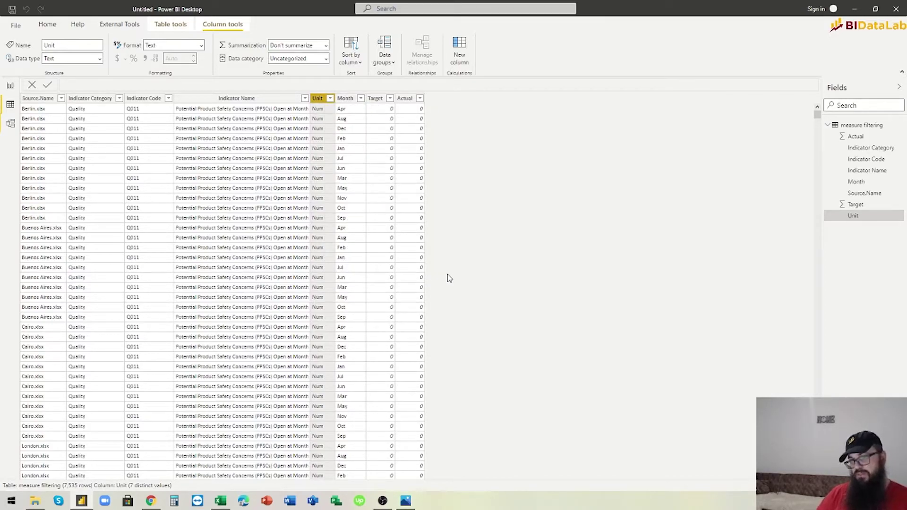
click(11, 86)
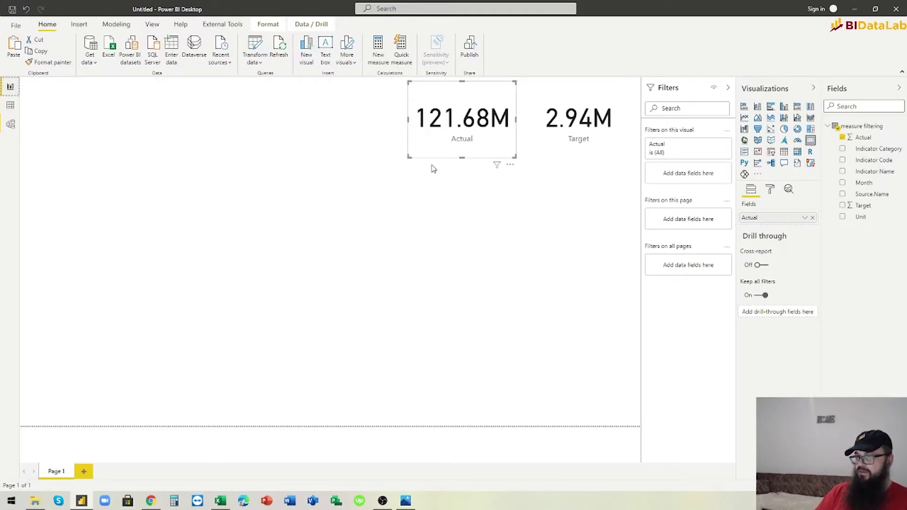
- Turn on the shadow for the Actual card and copy its formatting to the Target card
click(569, 155)
click(490, 148)
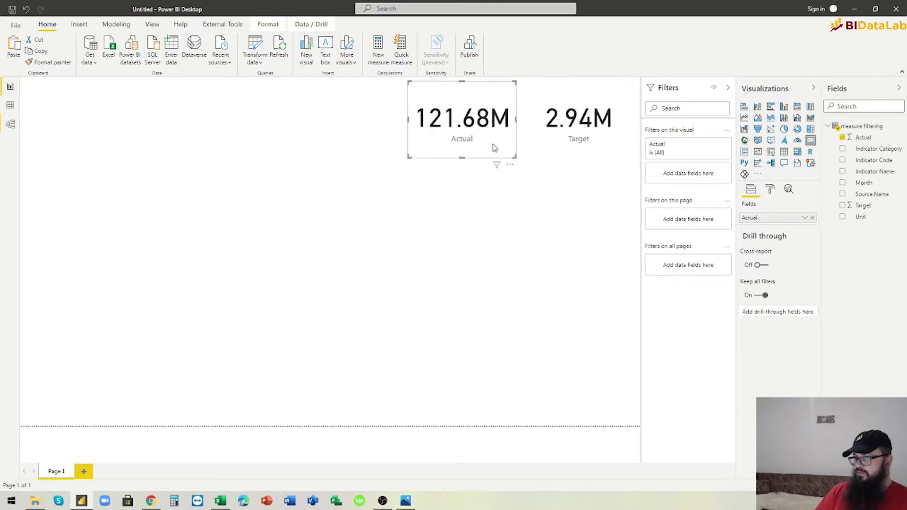
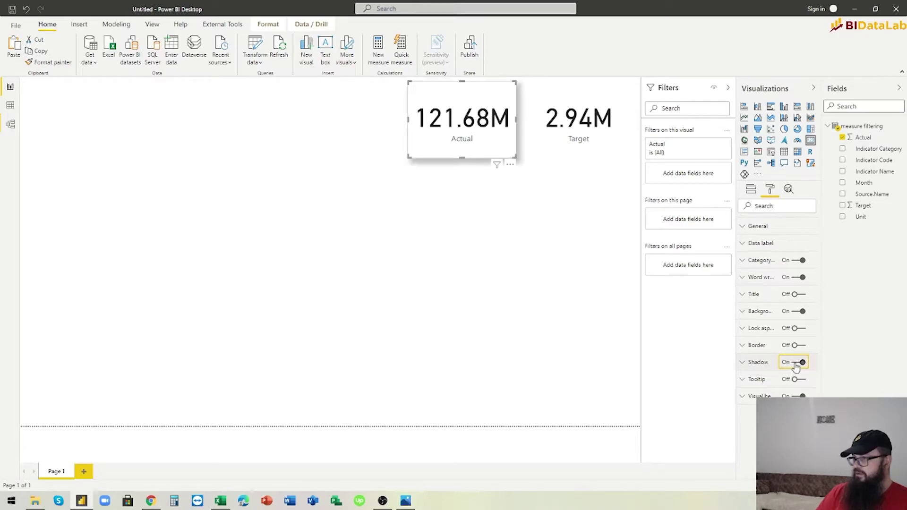
click(50, 62)
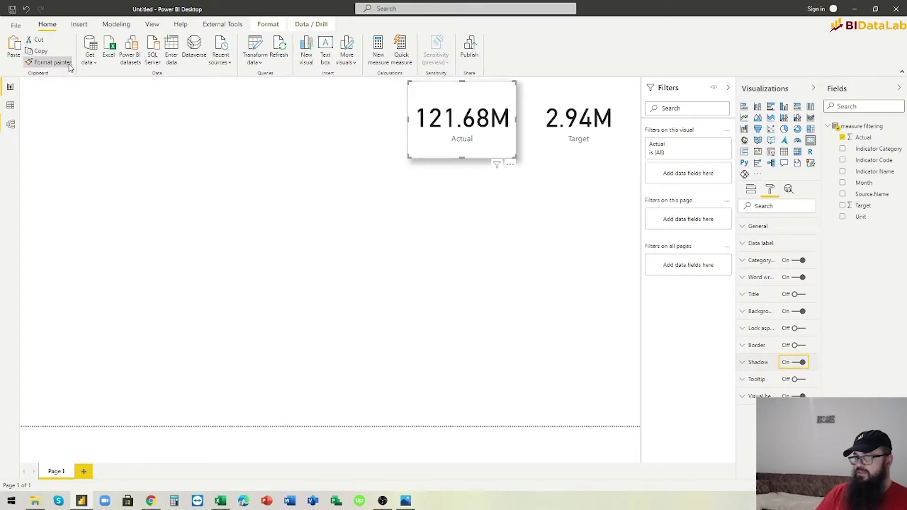
click(585, 144)
- Set the data label text size of both the Actual and Target cards to 25 pt
ctrl+click(496, 152)
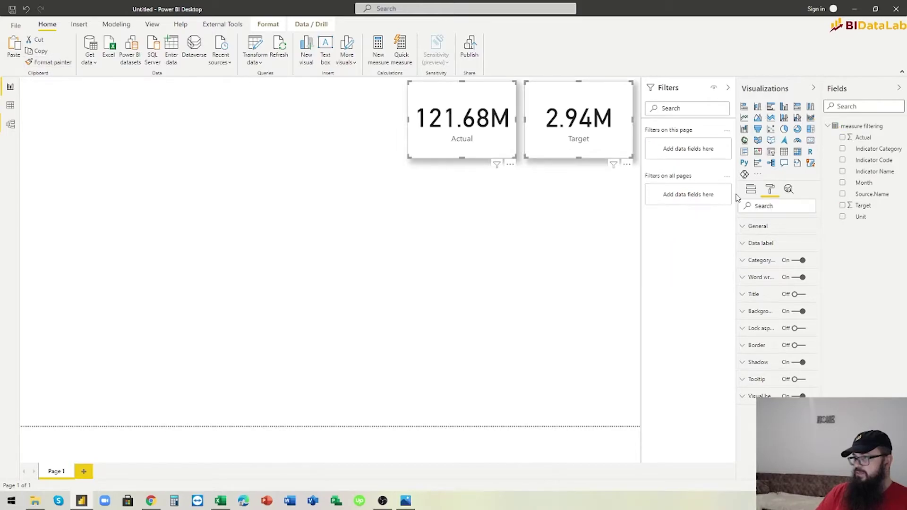
click(759, 243)
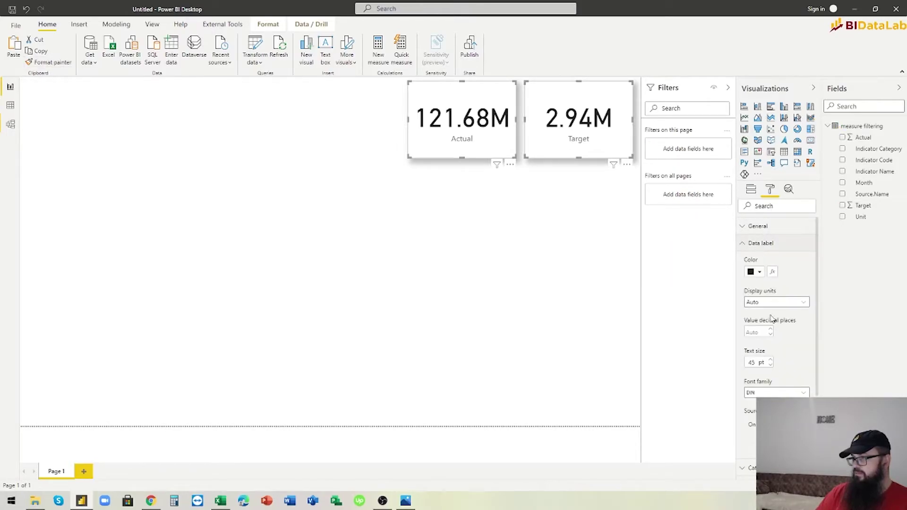
double_click(753, 363)
text(2)
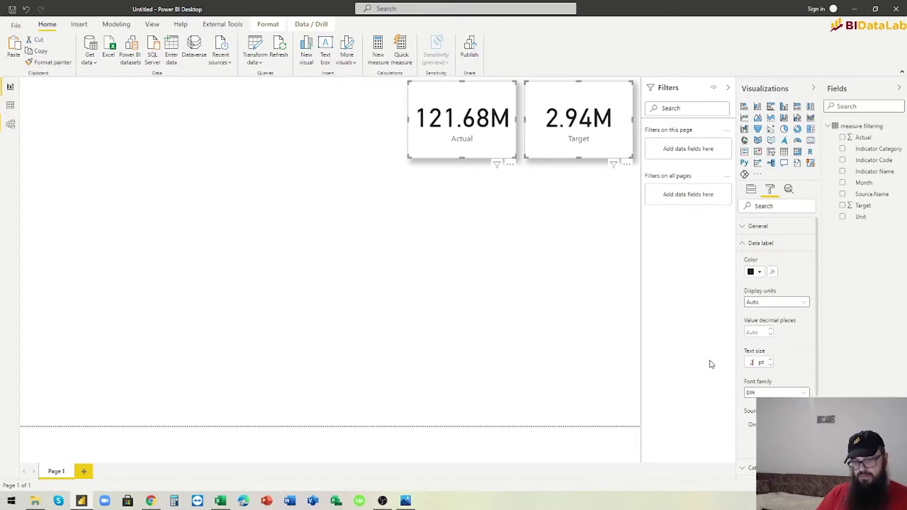
text(5)
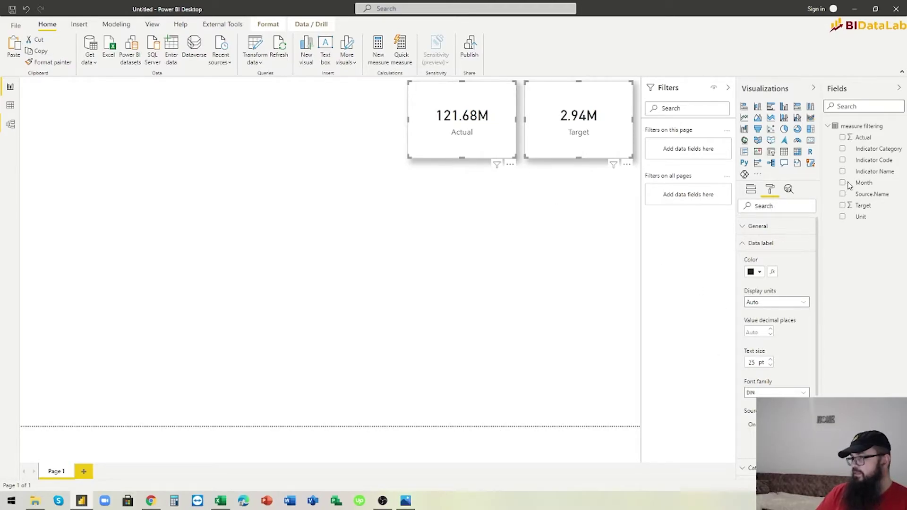
- Add a slicer to the report page with the Indicator Category and Indicator Name fields
key(Escape)
click(771, 152)
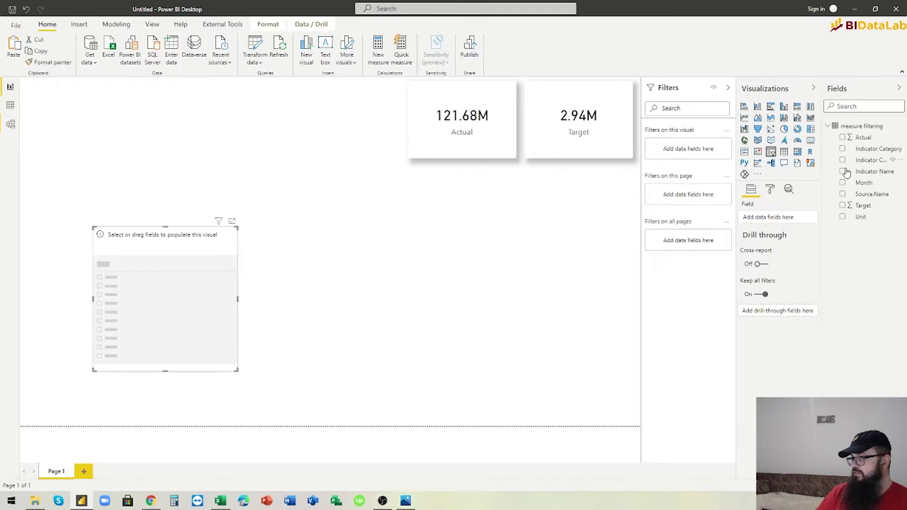
click(842, 149)
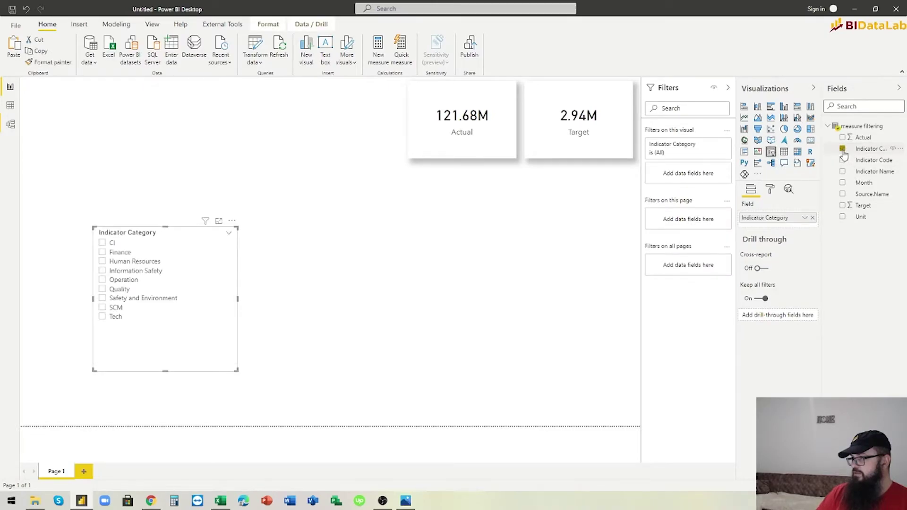
click(843, 171)
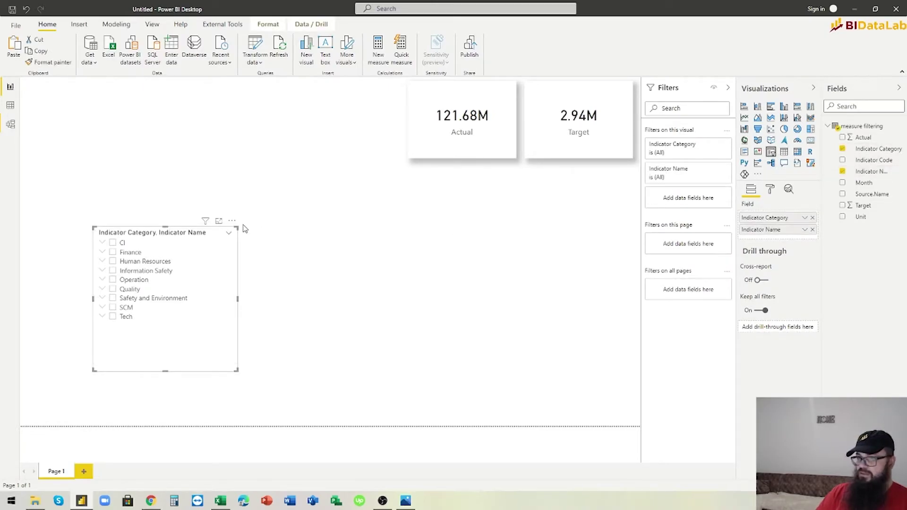
- Place the slicer beneath the cards, extend it to near the page's lower edge and copy the Actual card's formatting to it
drag(235, 227, 625, 170)
drag(562, 316, 566, 415)
click(466, 150)
click(56, 62)
click(561, 356)
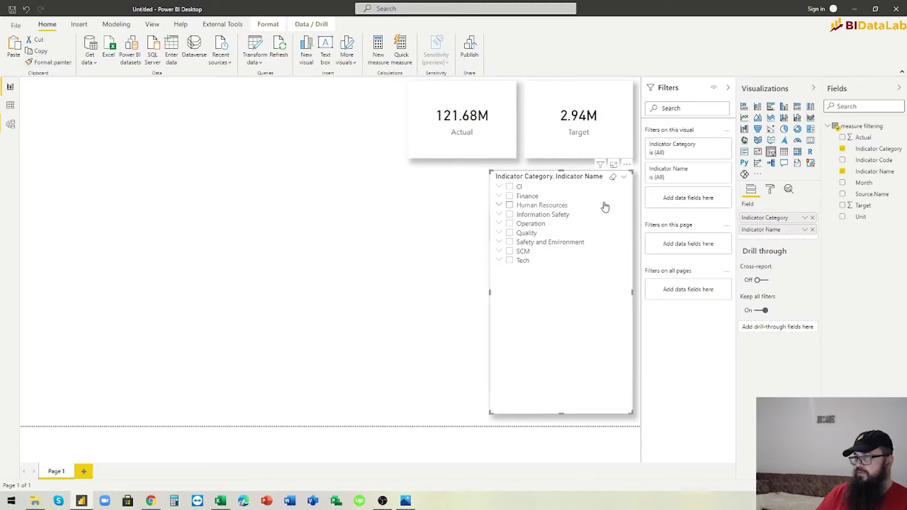
- Turn on single select for the indicator slicer and select Containment Cost under Operation
click(770, 190)
click(763, 245)
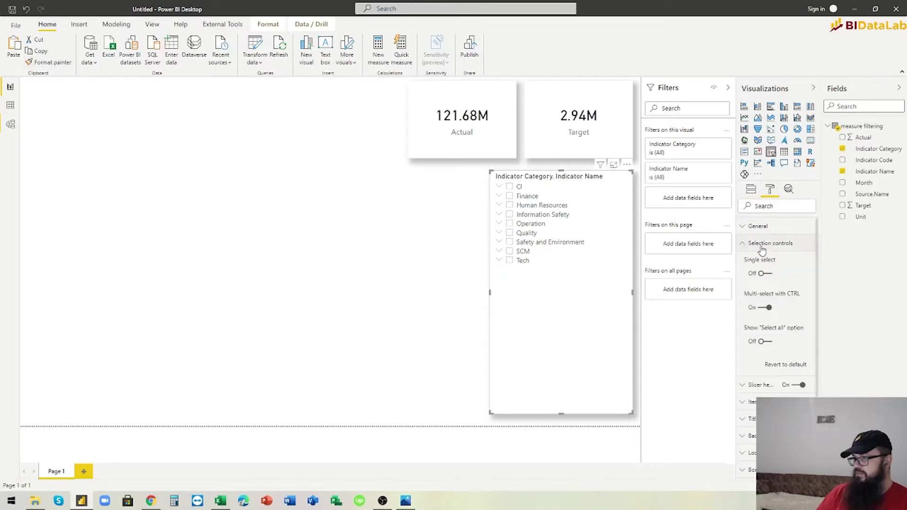
click(764, 274)
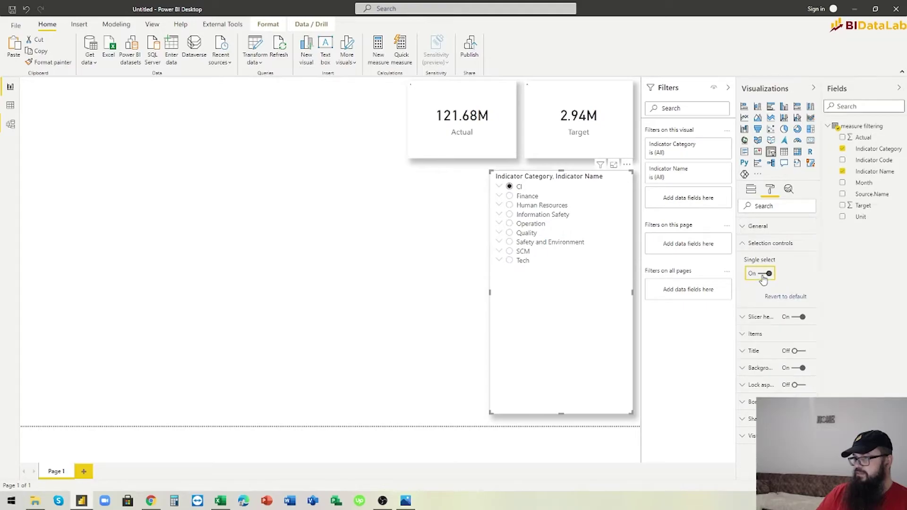
click(500, 224)
click(519, 242)
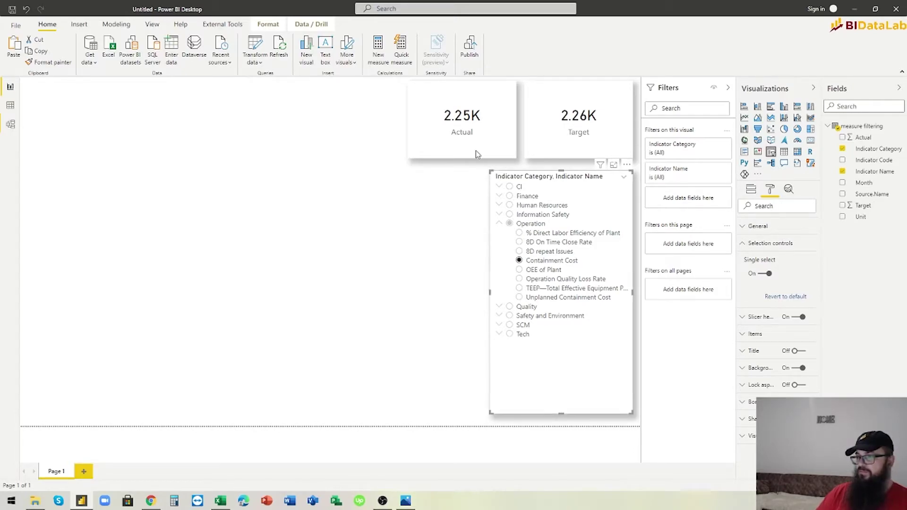
- Narrow the Target and Actual cards so that together they match the width of the slicer below
click(529, 126)
drag(528, 126, 568, 121)
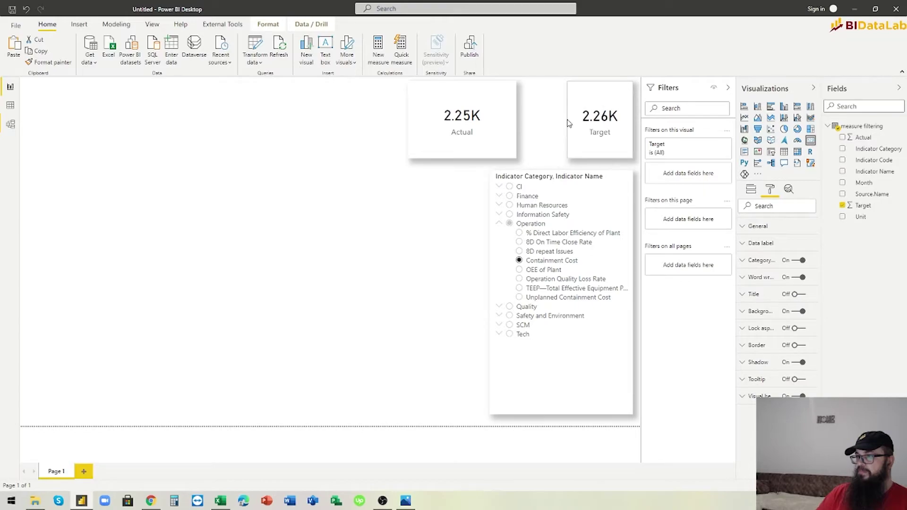
drag(512, 126, 557, 127)
drag(455, 122, 490, 126)
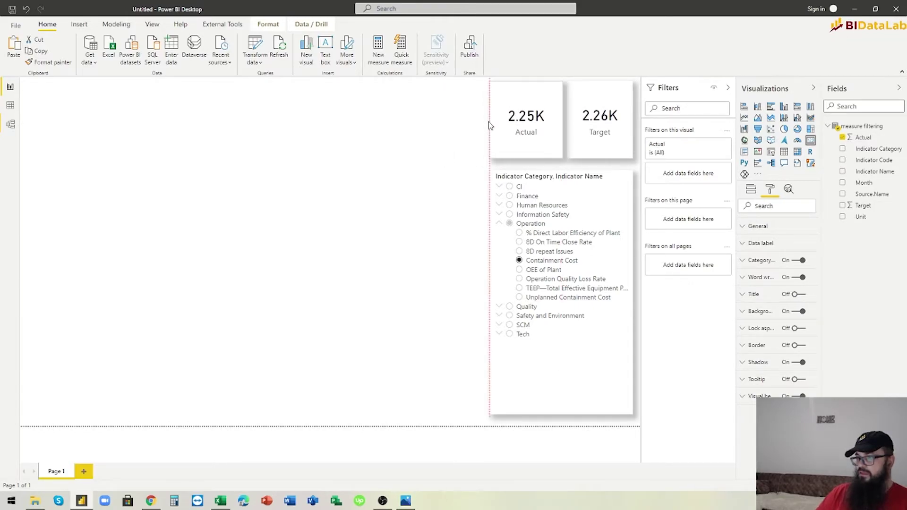
click(417, 208)
click(561, 128)
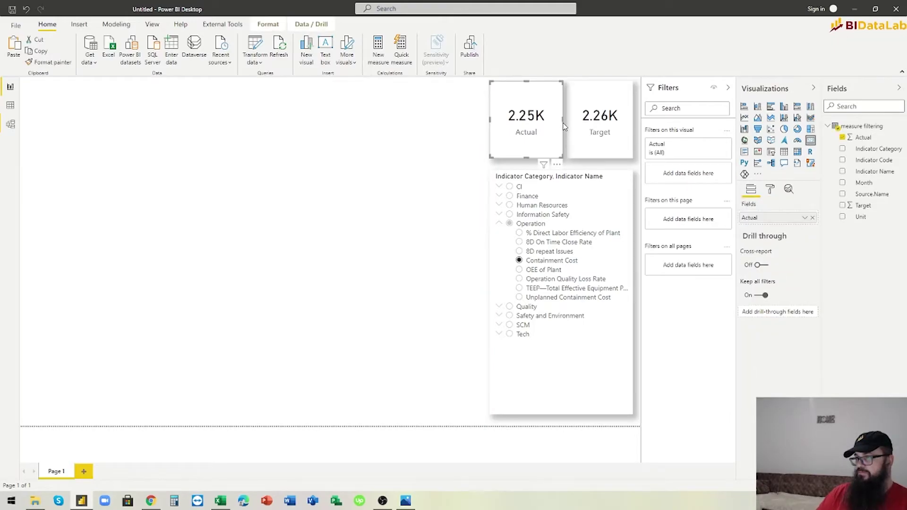
drag(563, 127, 562, 127)
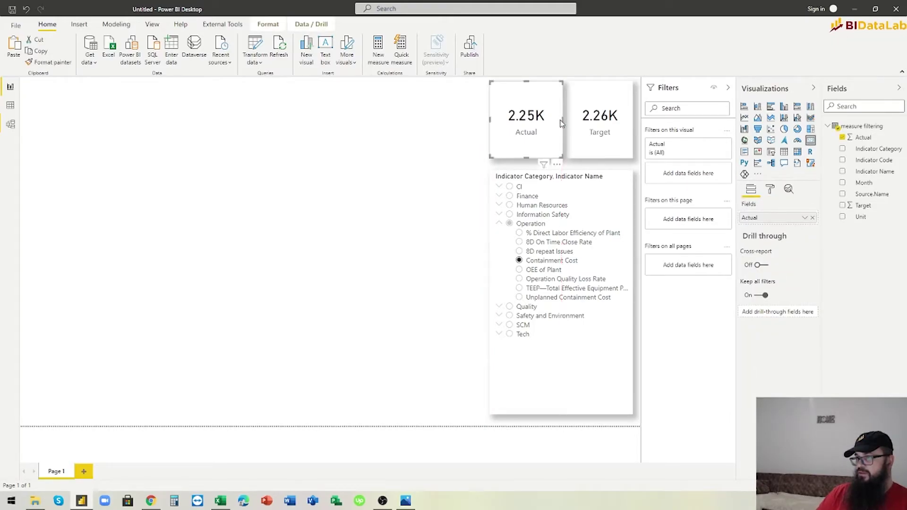
- Add a line chart of Actual and Target by Month and enlarge it to fill the space beside the cards
click(320, 208)
click(744, 118)
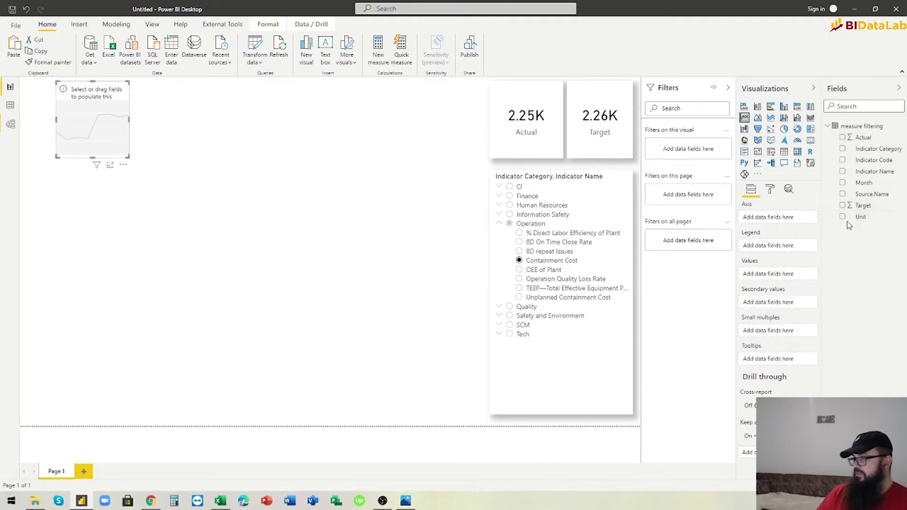
click(843, 183)
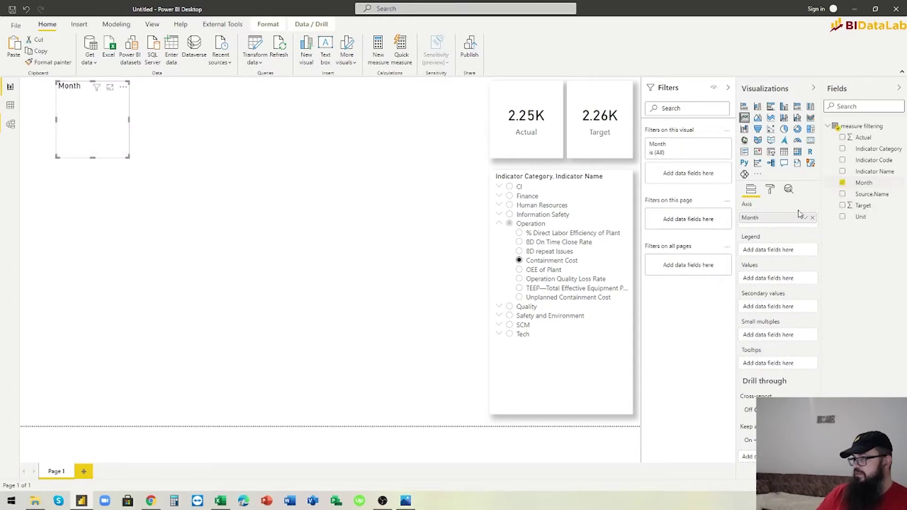
click(843, 138)
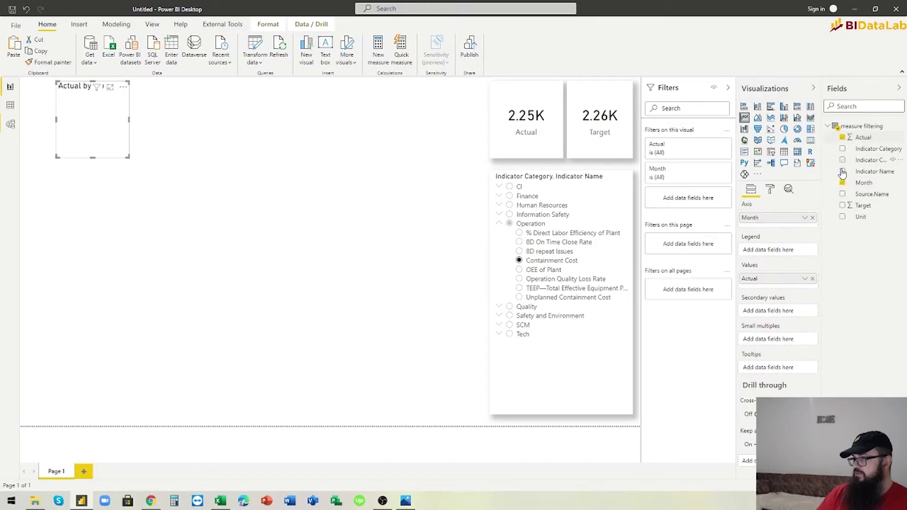
click(842, 206)
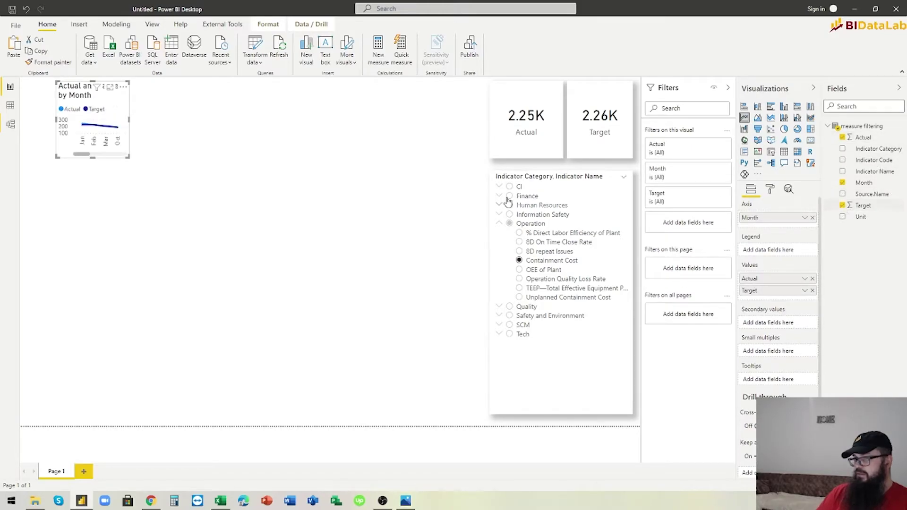
drag(127, 157, 486, 250)
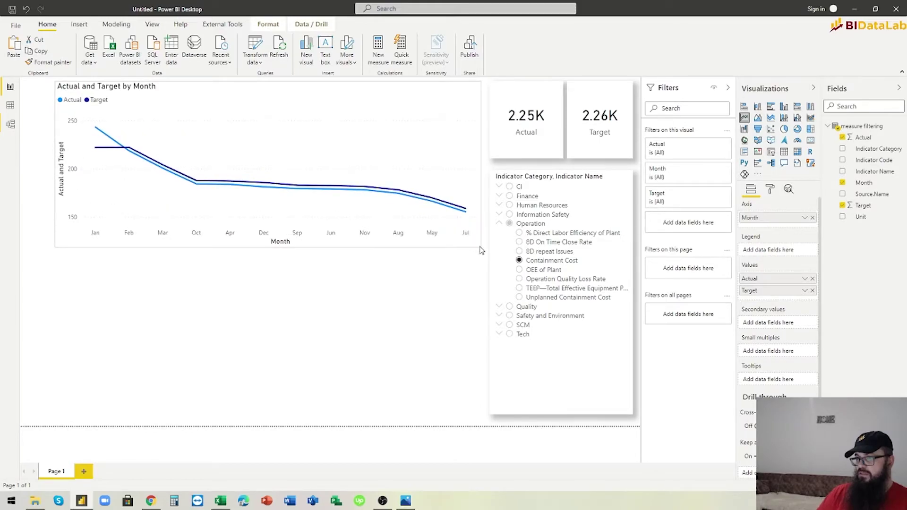
drag(53, 164, 27, 163)
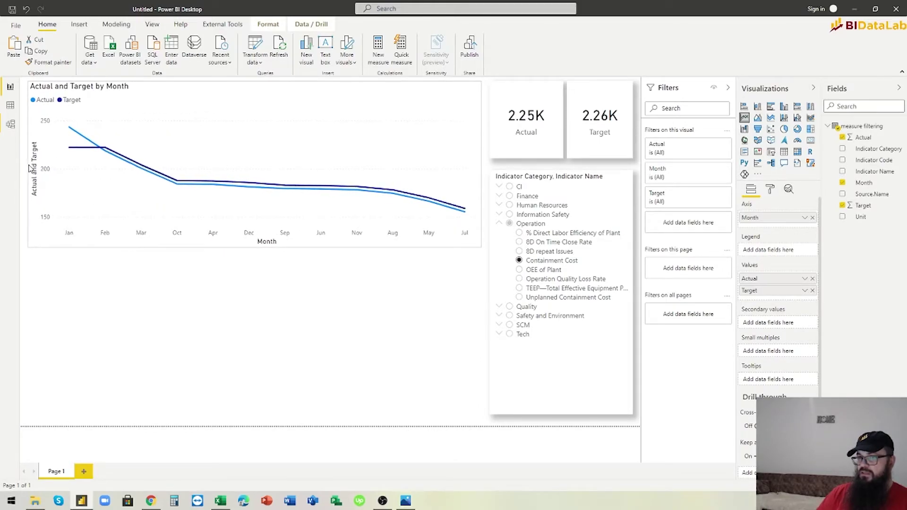
- Turn on the shadow and line markers for the Actual and Target by Month chart and reduce its height slightly
click(770, 190)
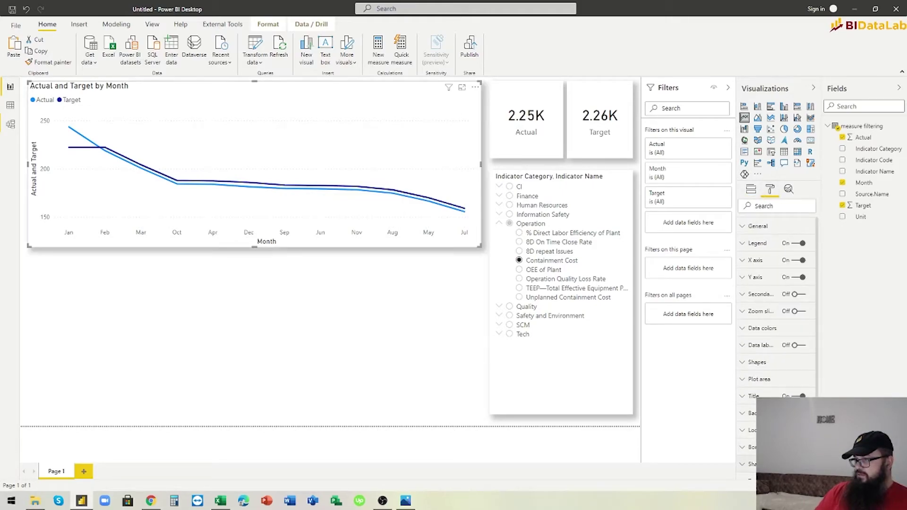
click(747, 364)
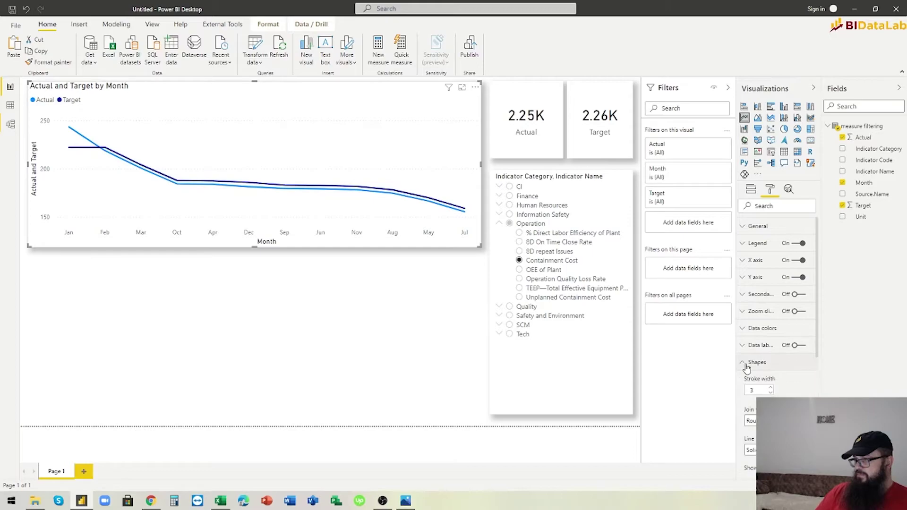
scroll(746, 368, down, 2)
click(752, 419)
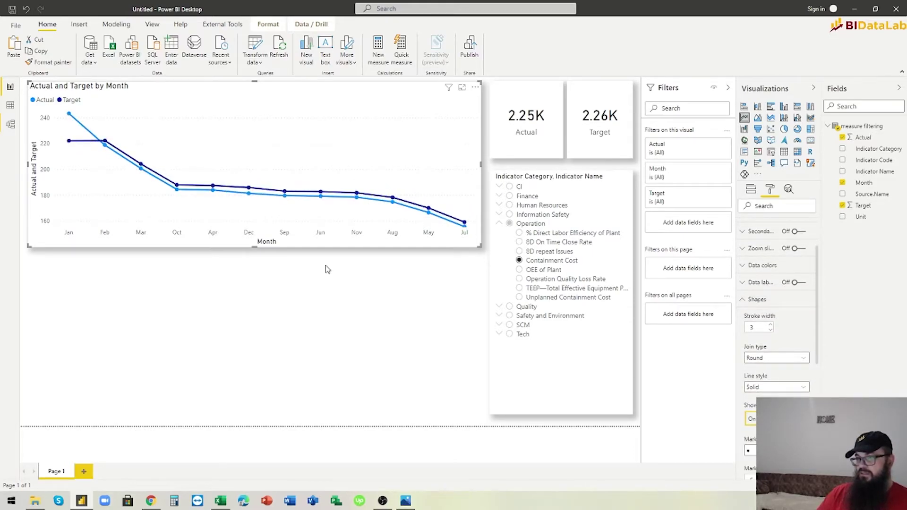
click(243, 253)
drag(255, 247, 259, 243)
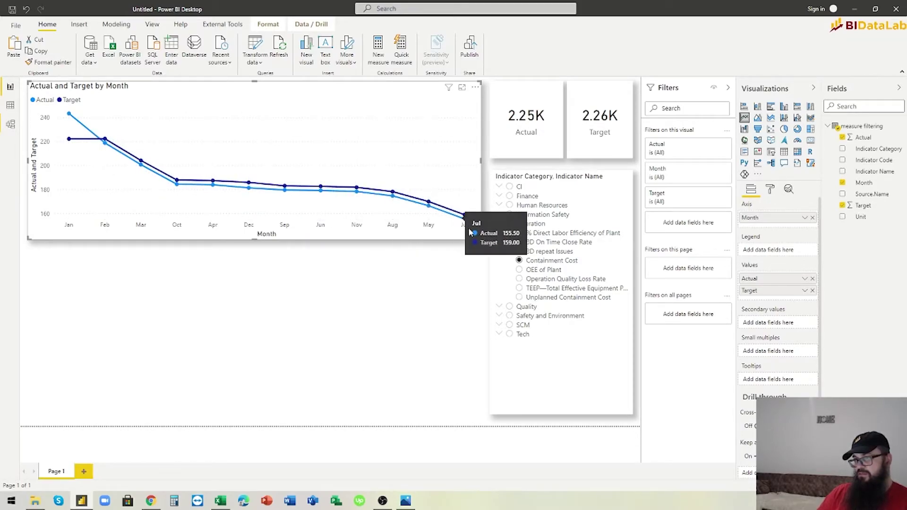
- Sort the line chart by Month in ascending order
click(475, 87)
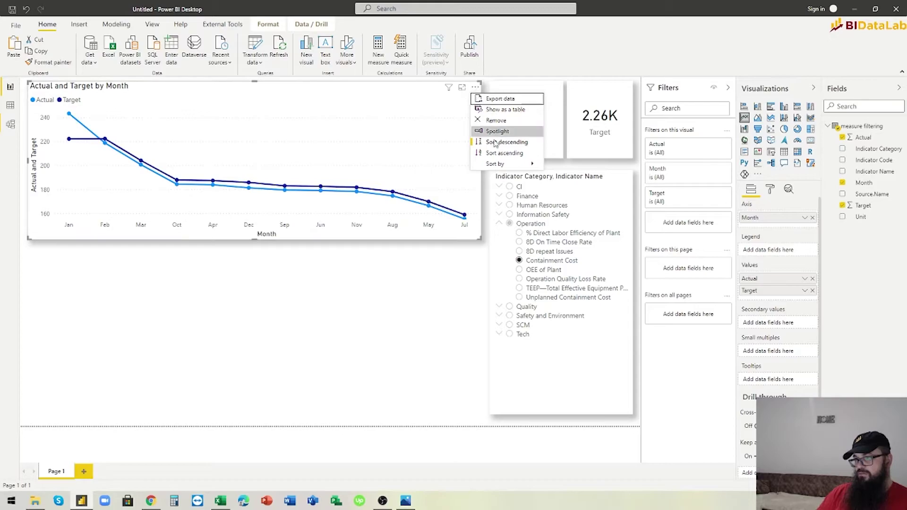
mouse_move(501, 165)
click(566, 166)
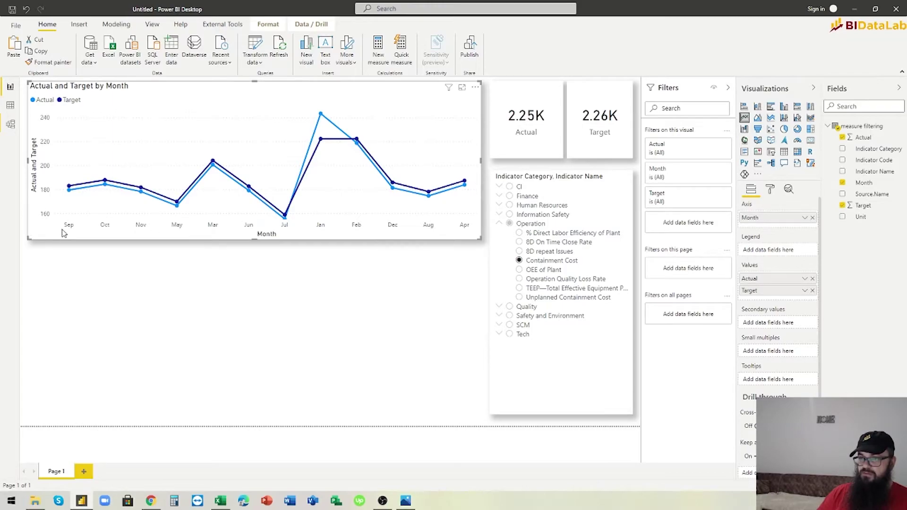
click(474, 87)
click(492, 153)
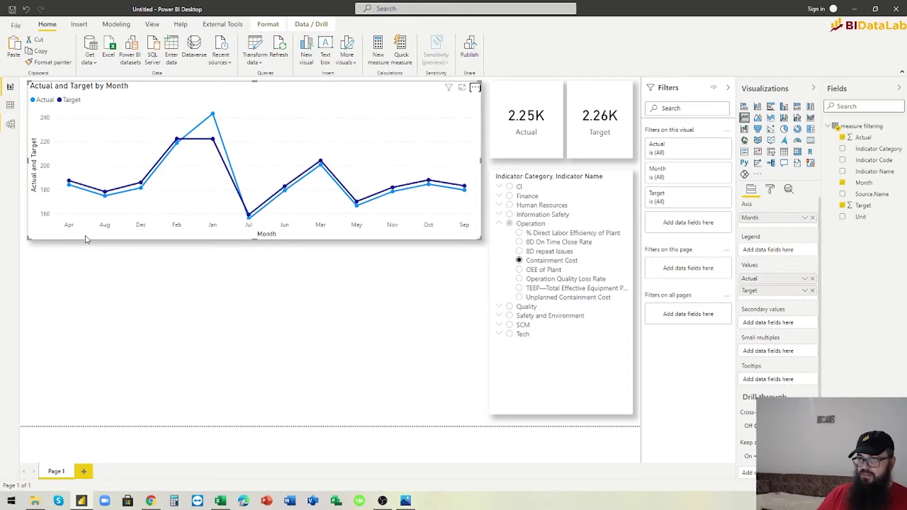
- In Power Query Editor, add the prefix "1/" to the Month column of the measure filtering query
click(255, 48)
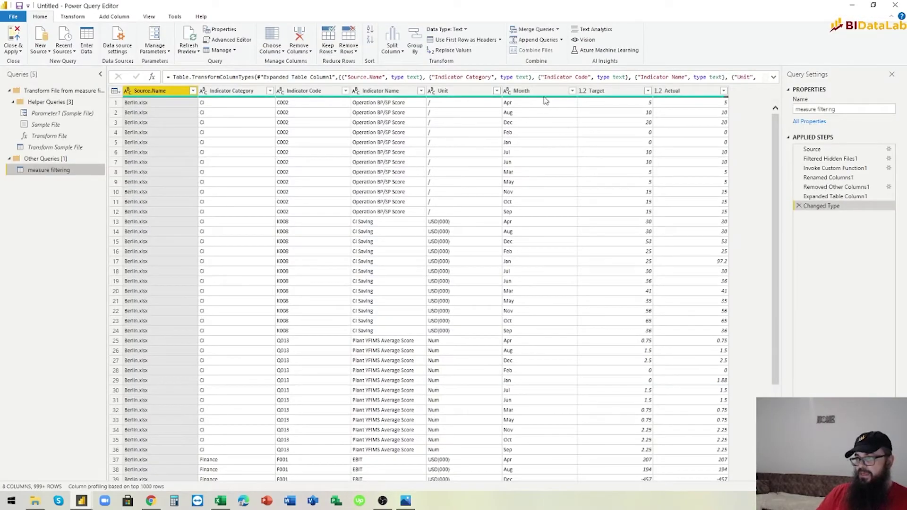
click(545, 92)
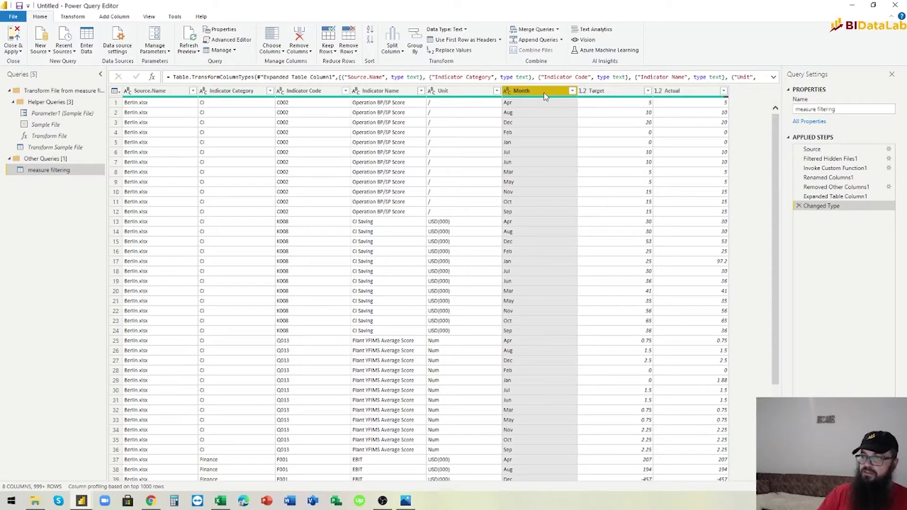
click(72, 17)
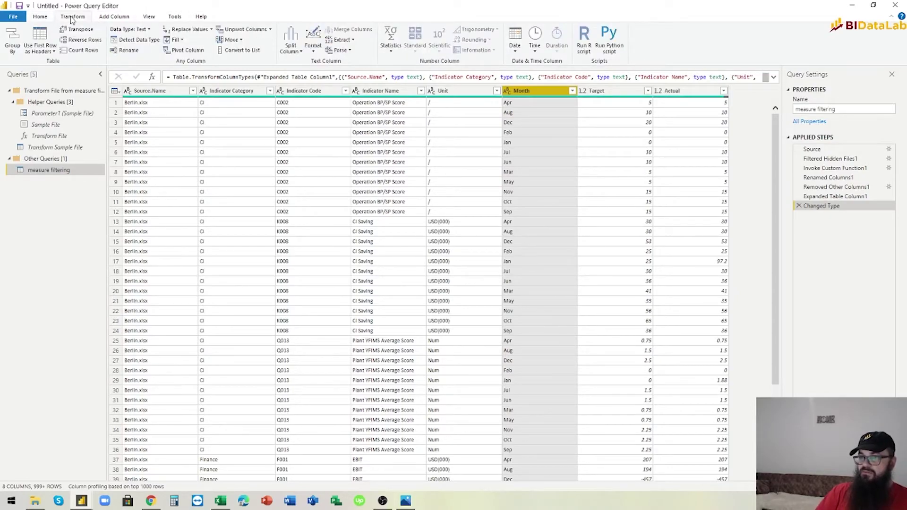
click(313, 47)
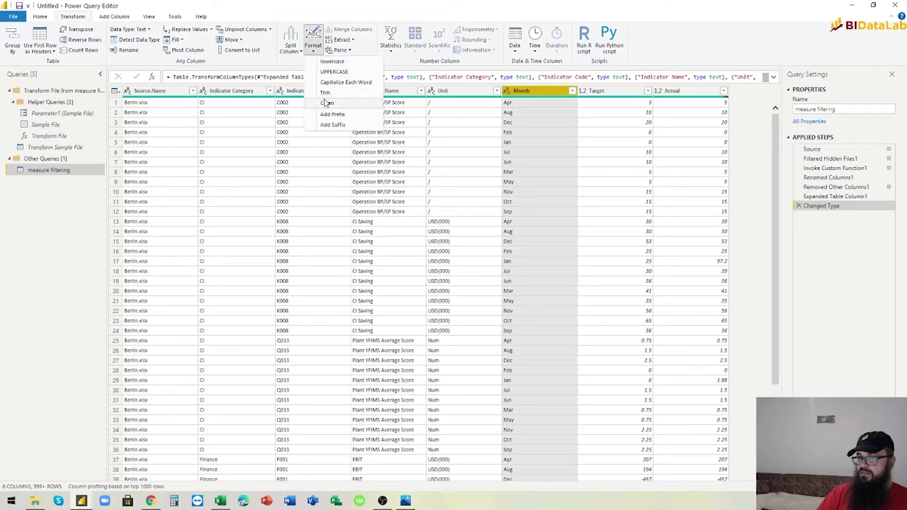
click(329, 115)
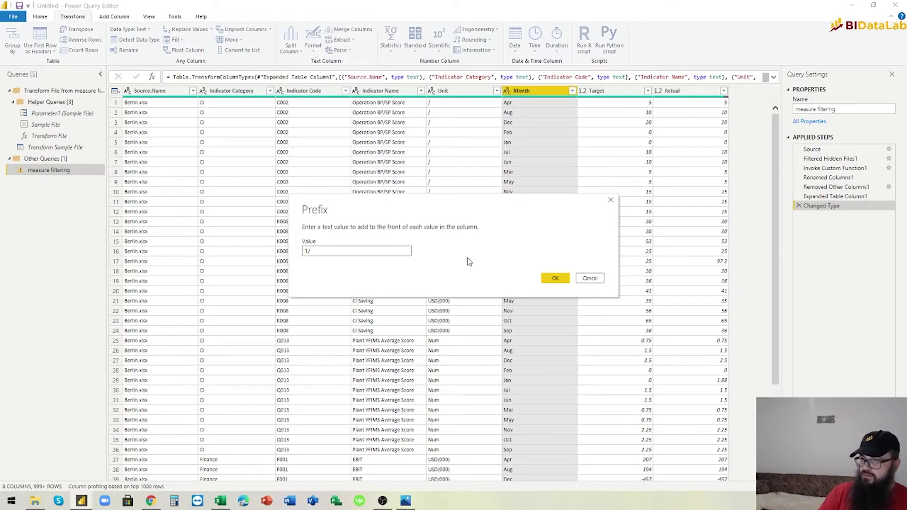
text(1/)
click(555, 278)
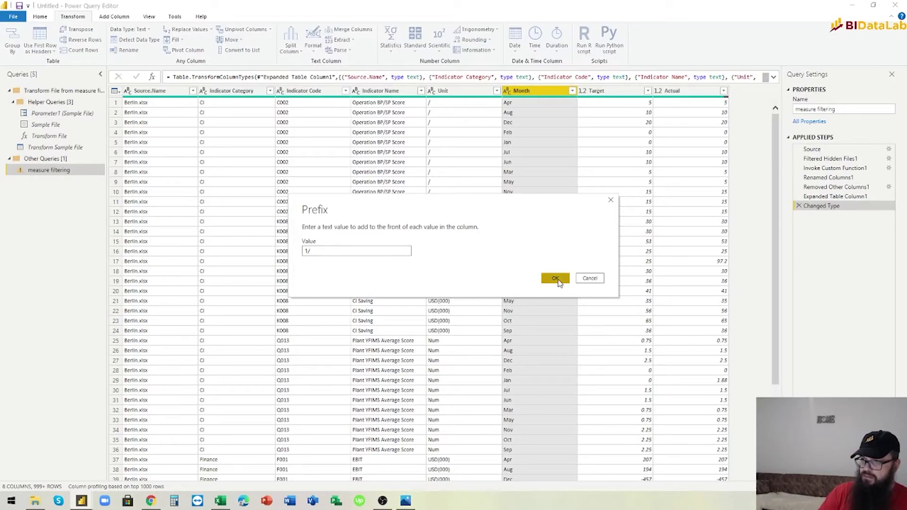
- Add the suffix "/2020" to the values in the Month column of the measure filtering query
click(313, 44)
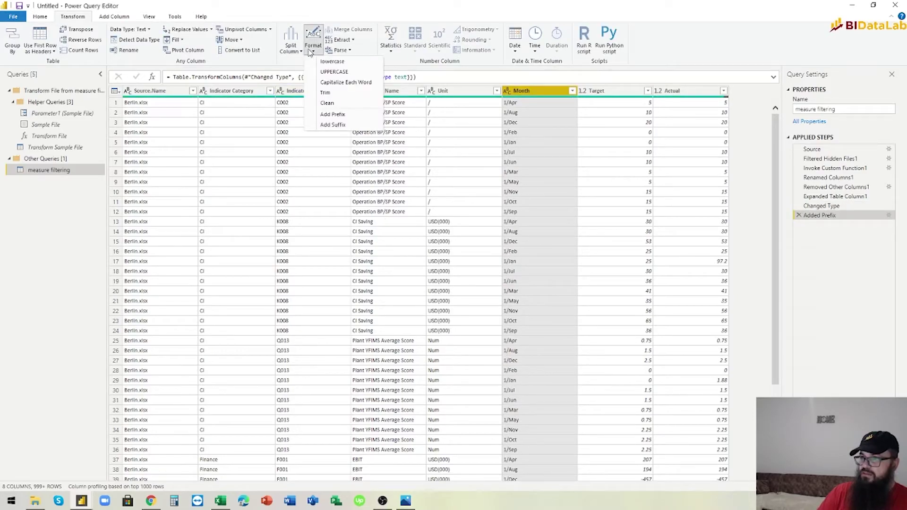
click(334, 126)
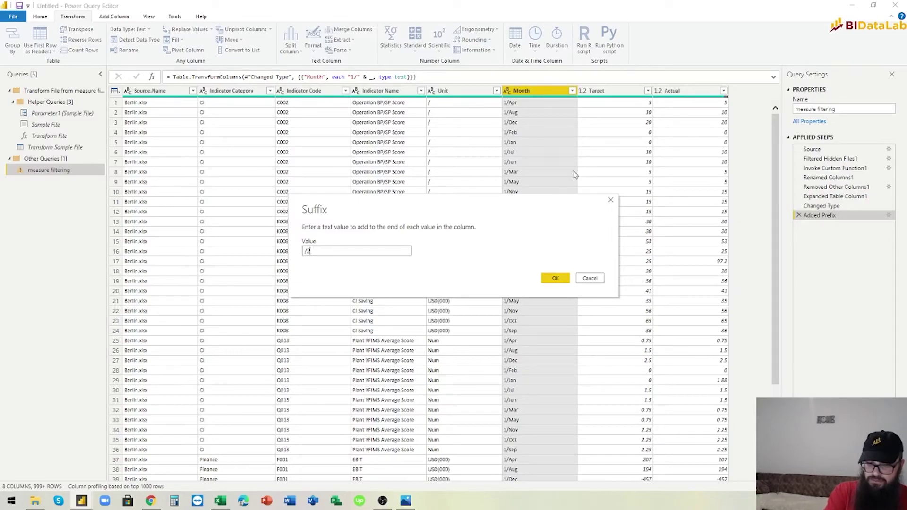
key(Return)
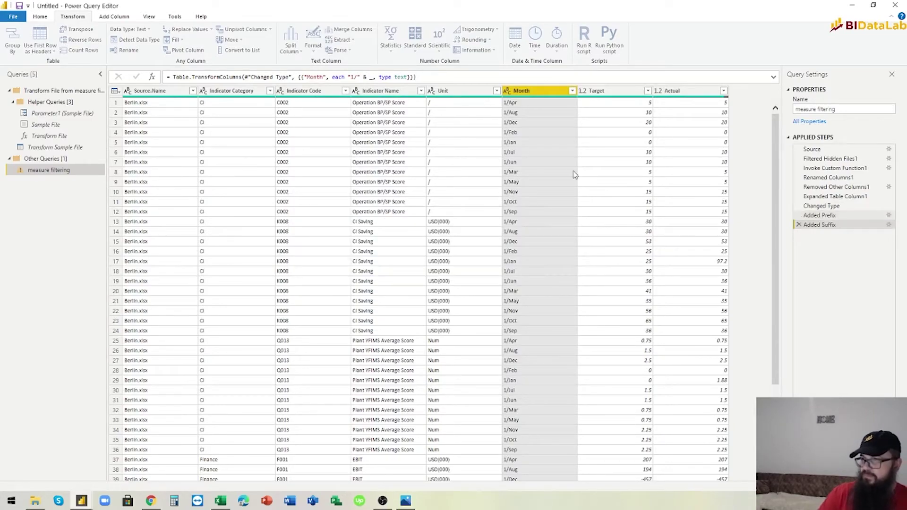
- Change the Month column's data type to Date, and close and apply the query changes to return to the report
click(507, 91)
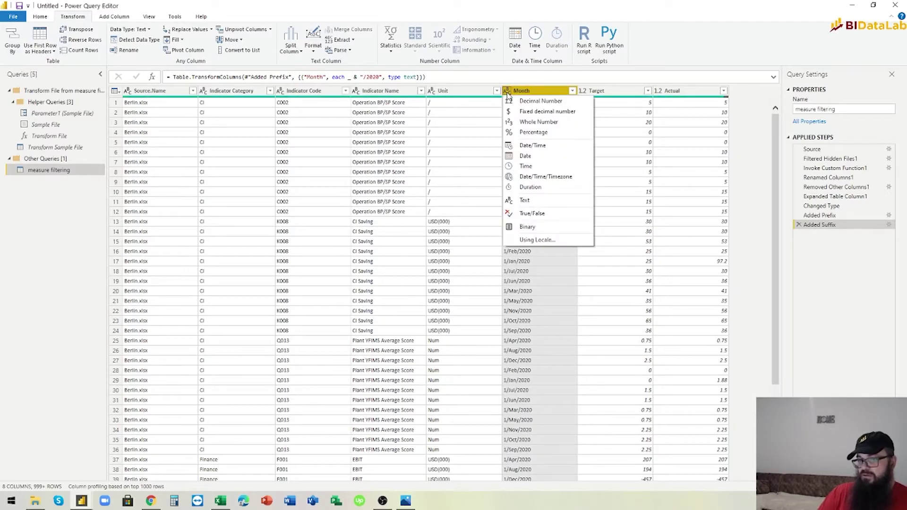
click(525, 156)
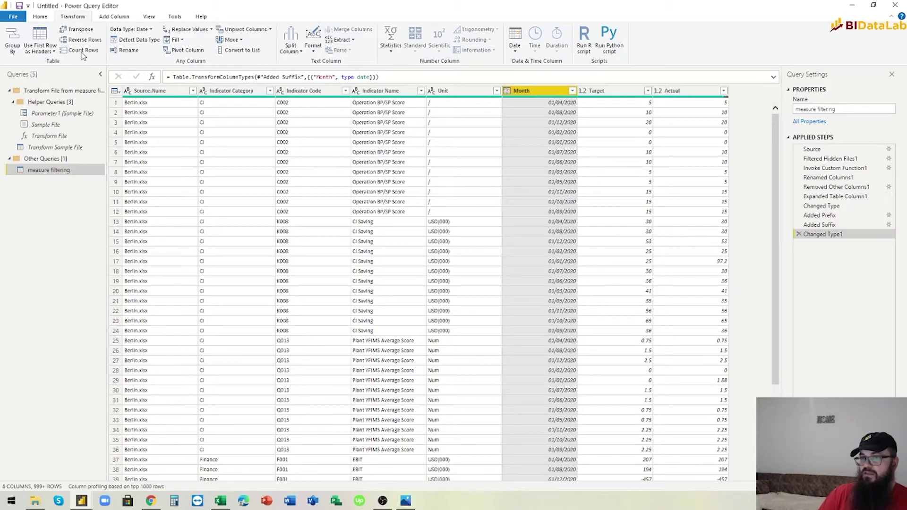
click(40, 17)
click(14, 37)
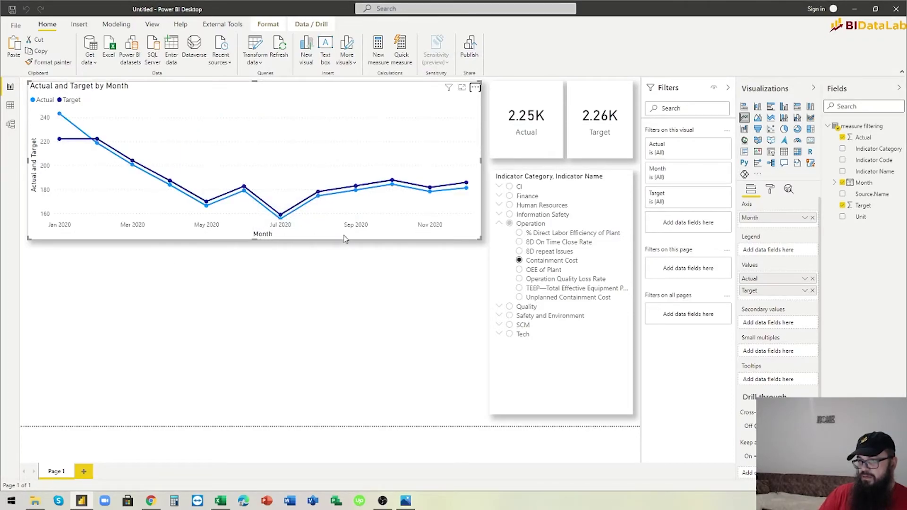
- Switch the line chart's Month axis to the date hierarchy and remove Year, Quarter and Day so only Month remains
click(804, 218)
click(836, 300)
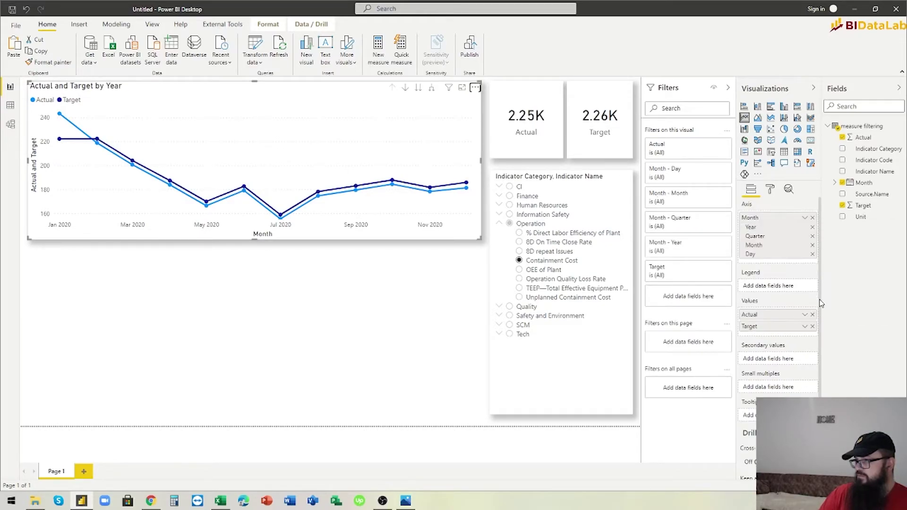
click(813, 227)
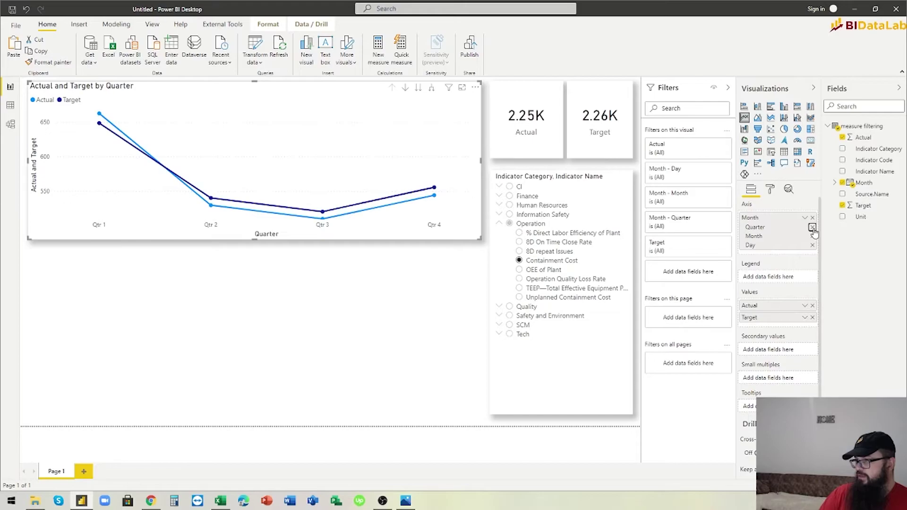
click(813, 228)
click(813, 237)
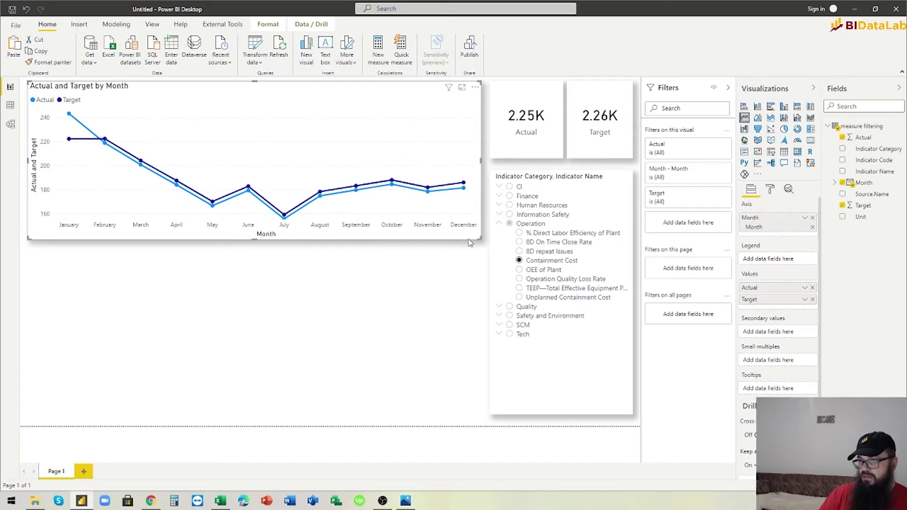
- Lower the top edges of the line chart and the Actual and Target cards slightly so they align at the same height
mouse_move(260, 81)
mouse_down()
mouse_move(254, 75)
mouse_move(258, 89)
mouse_up()
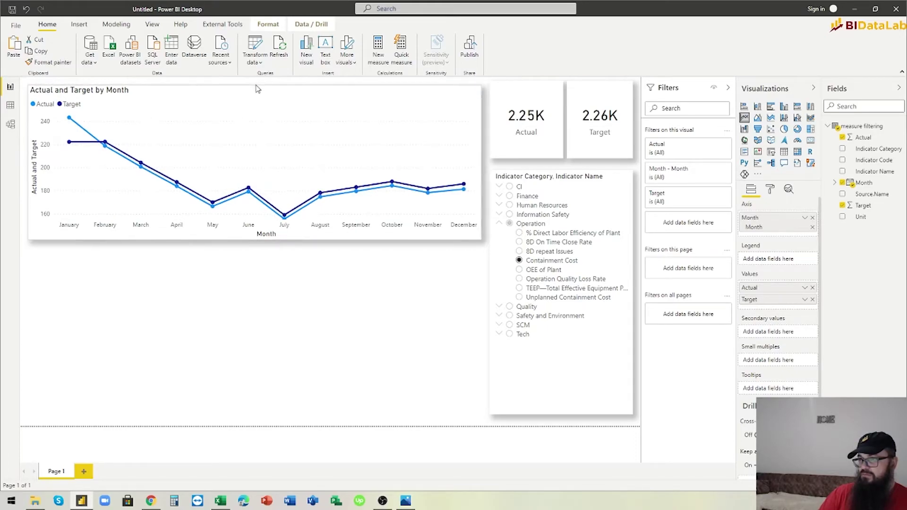
click(524, 84)
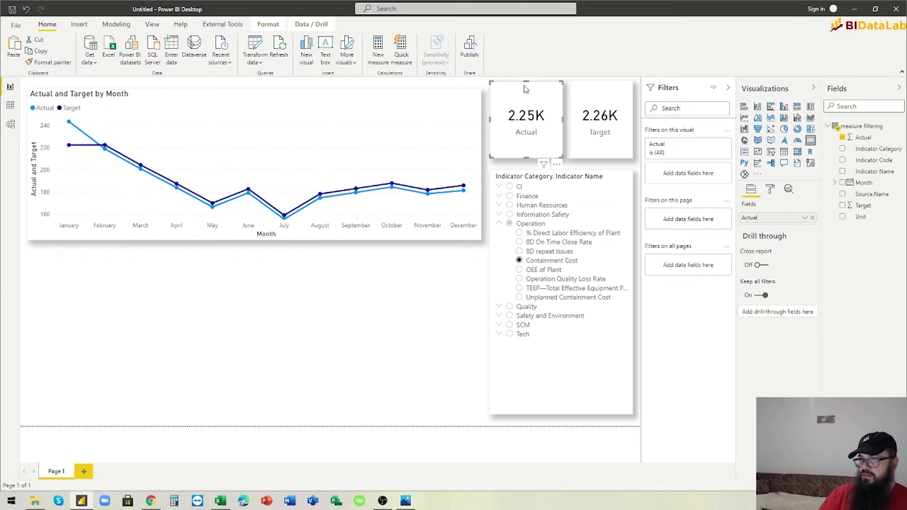
drag(525, 90, 523, 94)
click(597, 94)
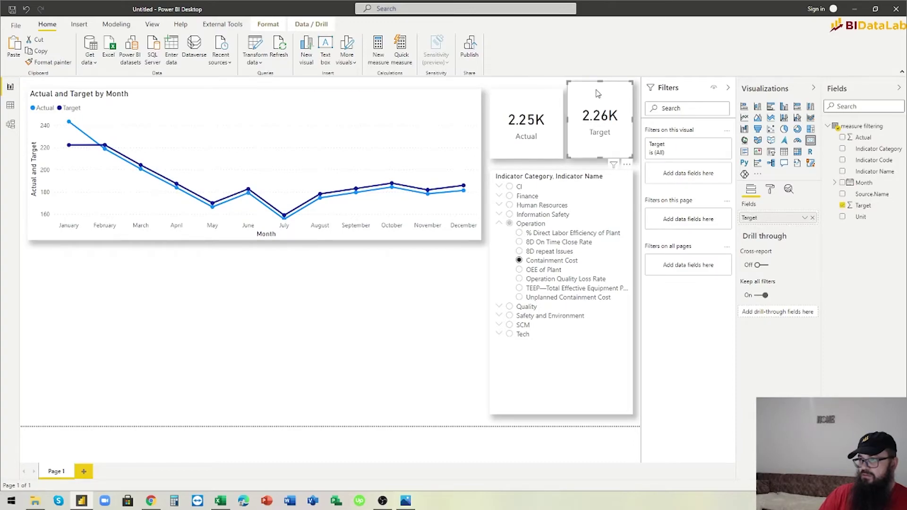
drag(599, 82, 601, 89)
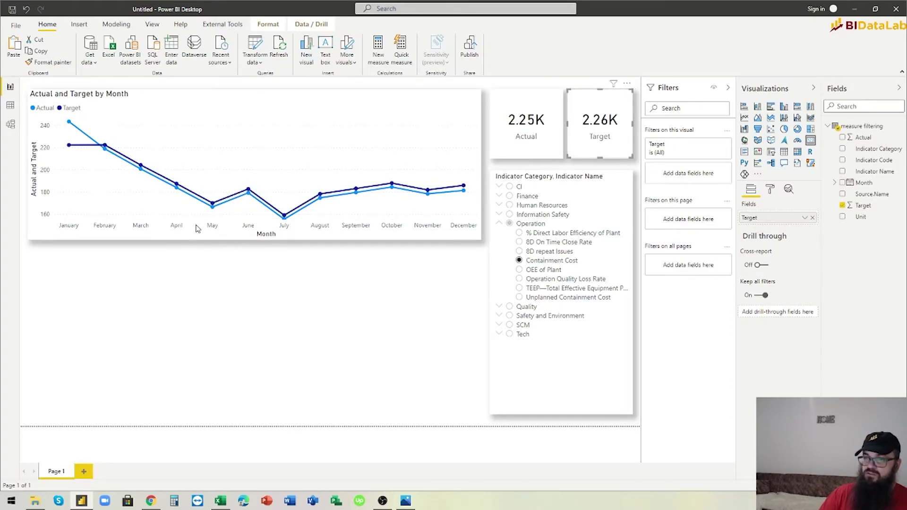
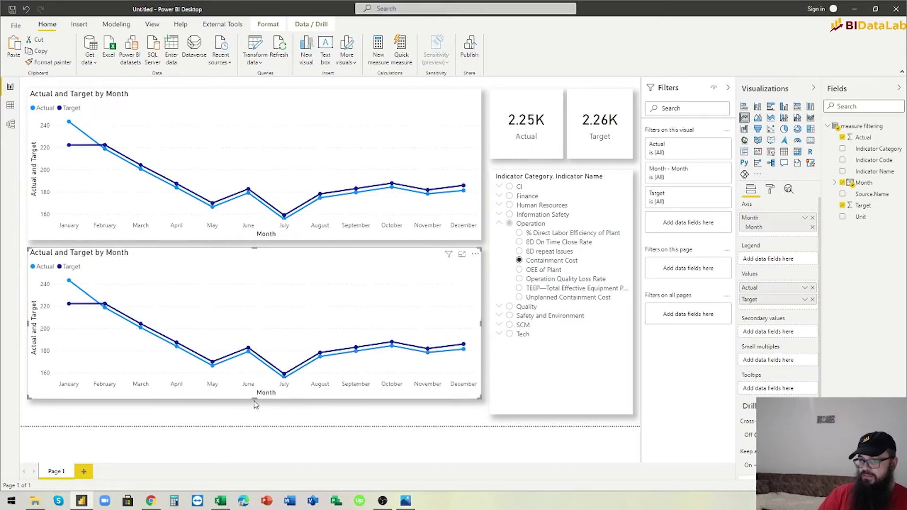
- Stretch the duplicated chart down to the slicer's lower edge and convert it to a line and clustered column chart with Target as the line value
drag(255, 397, 256, 415)
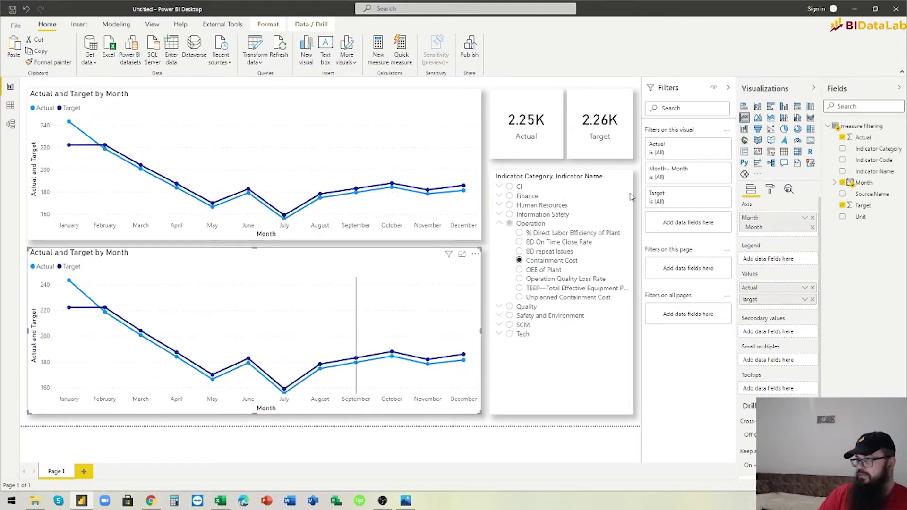
click(798, 118)
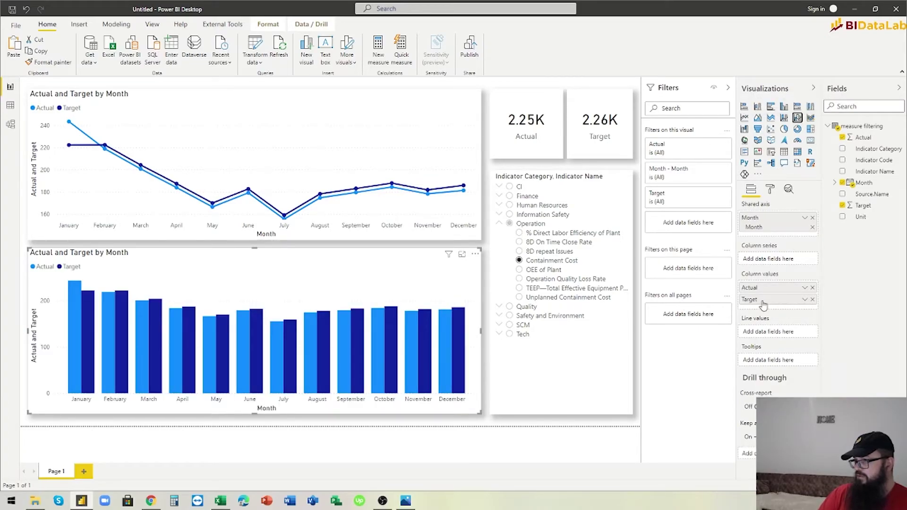
drag(761, 301, 765, 334)
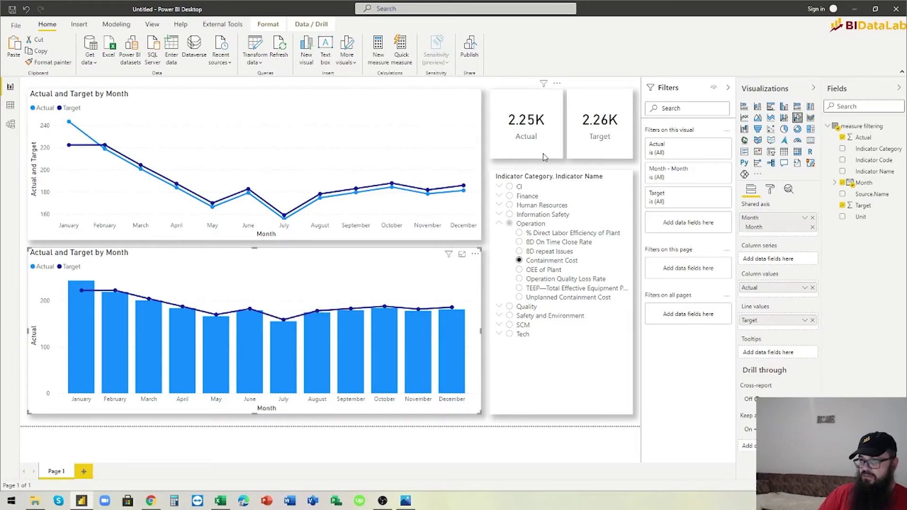
- Set the Actual card's background to the dark blue theme color
click(507, 156)
click(770, 190)
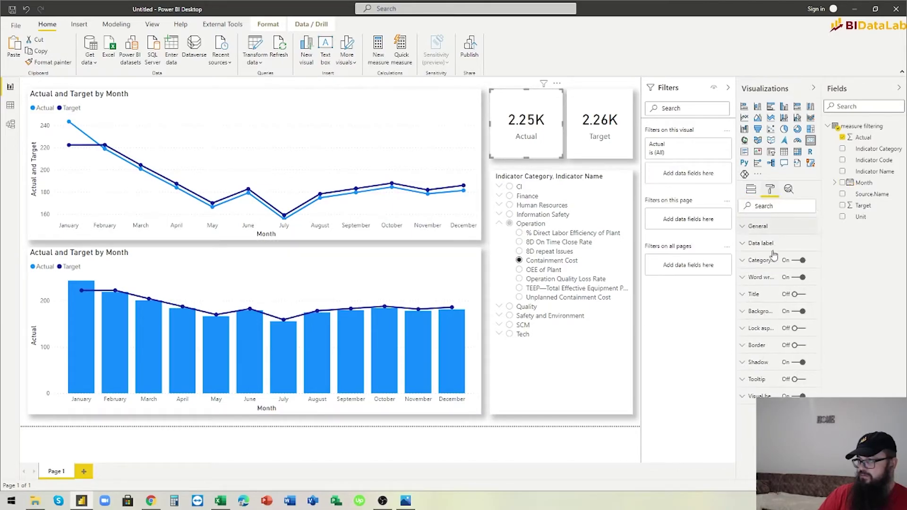
click(758, 312)
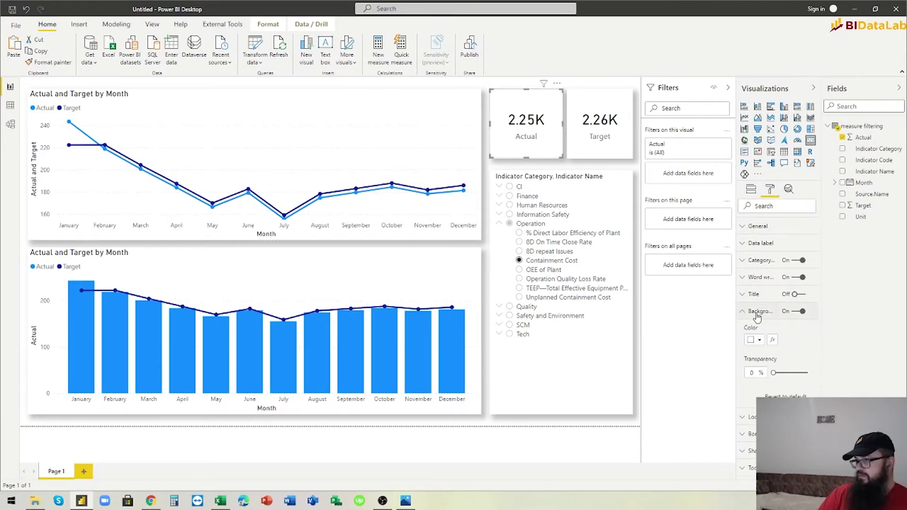
click(758, 341)
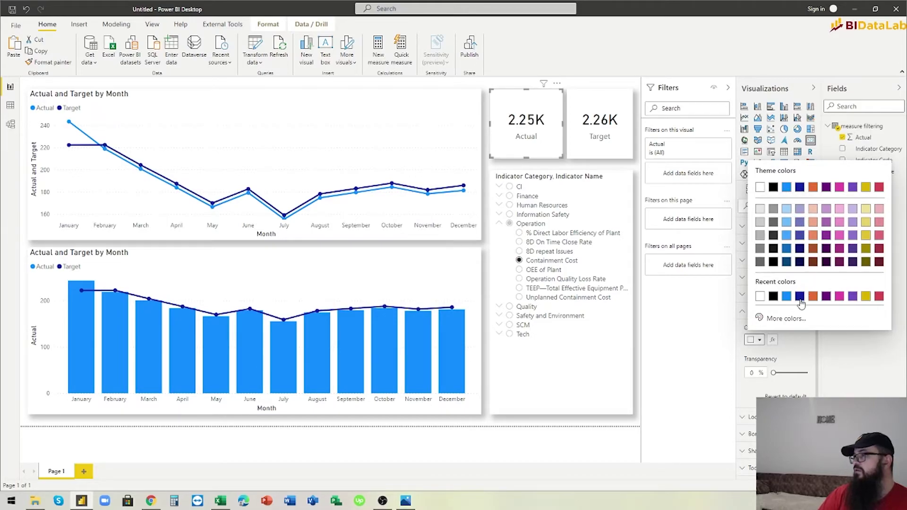
click(800, 188)
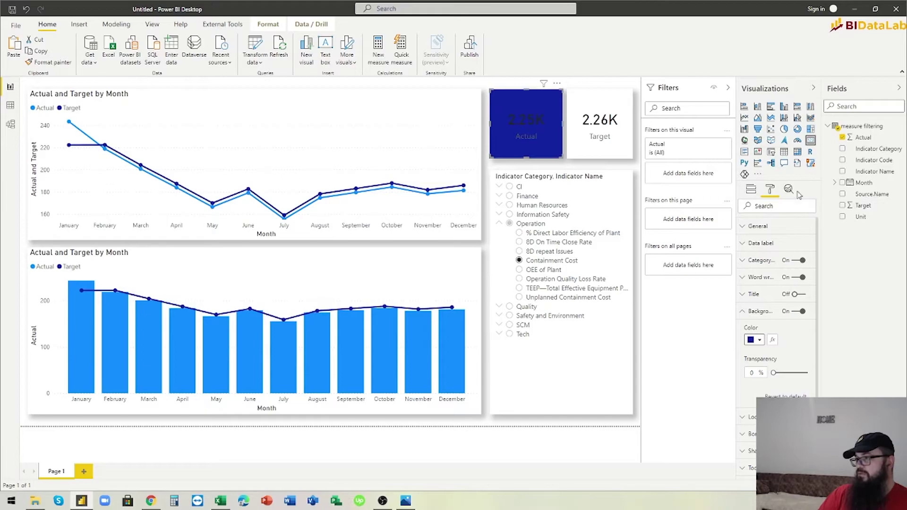
- Set the Actual card's data label and category label colors to white
click(759, 243)
click(757, 276)
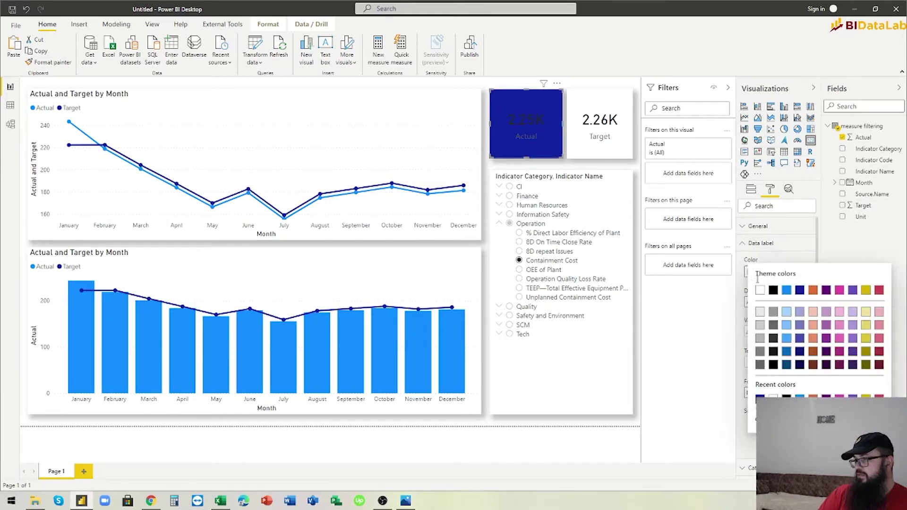
click(759, 291)
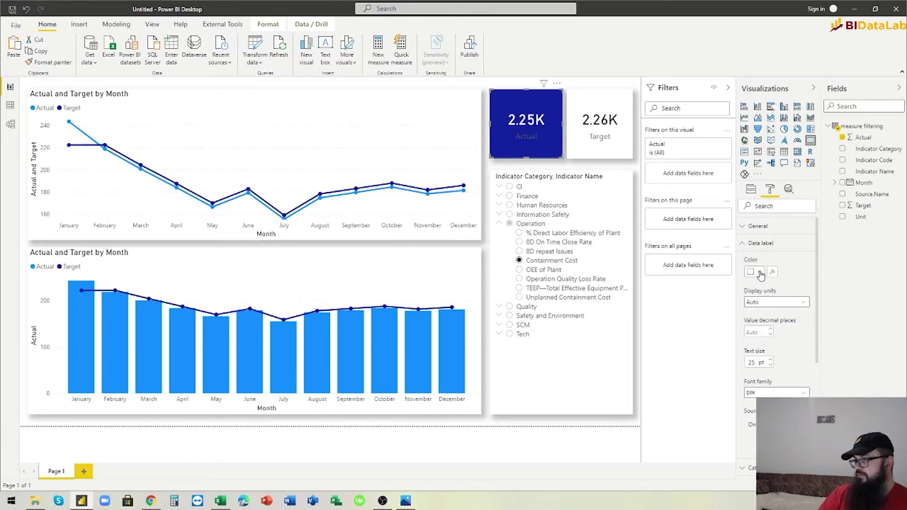
click(758, 243)
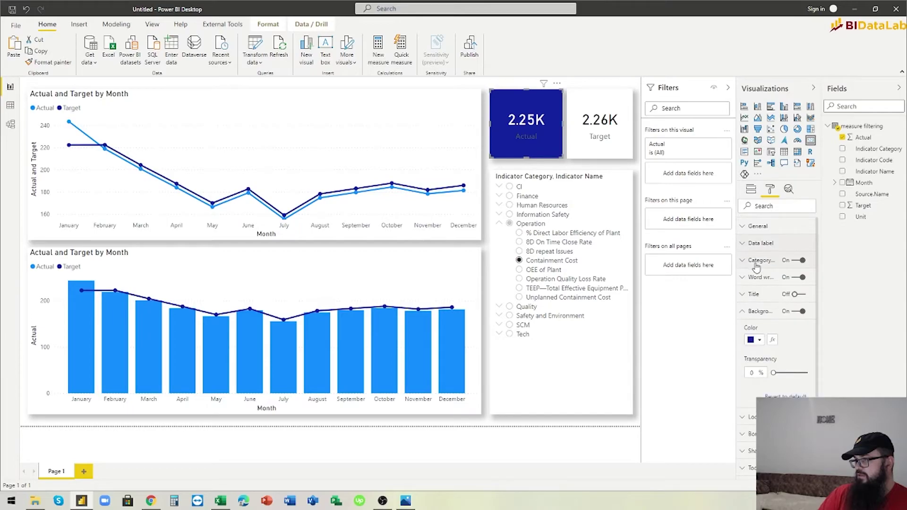
click(756, 261)
click(758, 289)
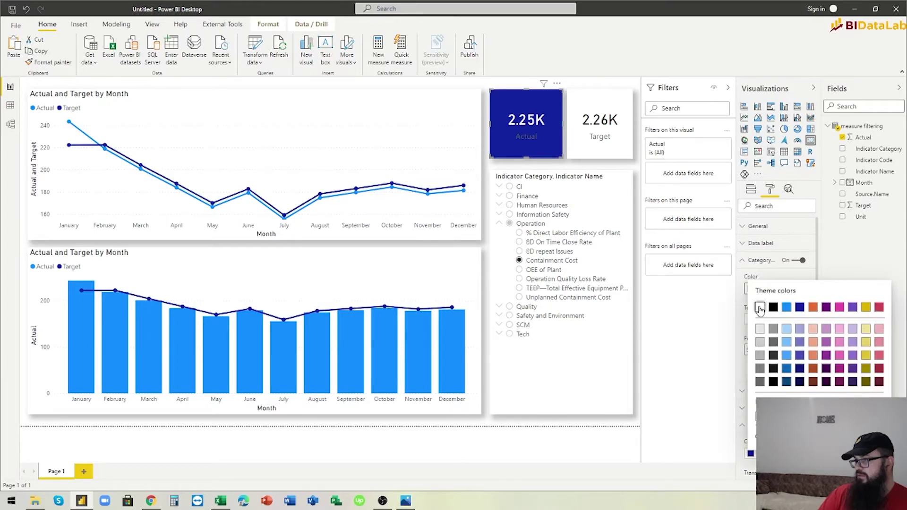
click(759, 308)
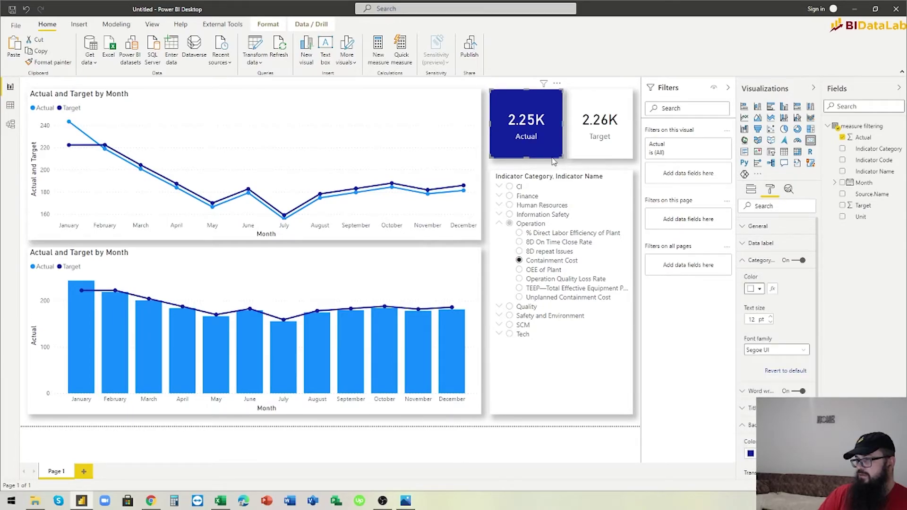
- Copy the Actual card's formatting to the Target card and set the Target card's background to the light blue theme color
click(49, 62)
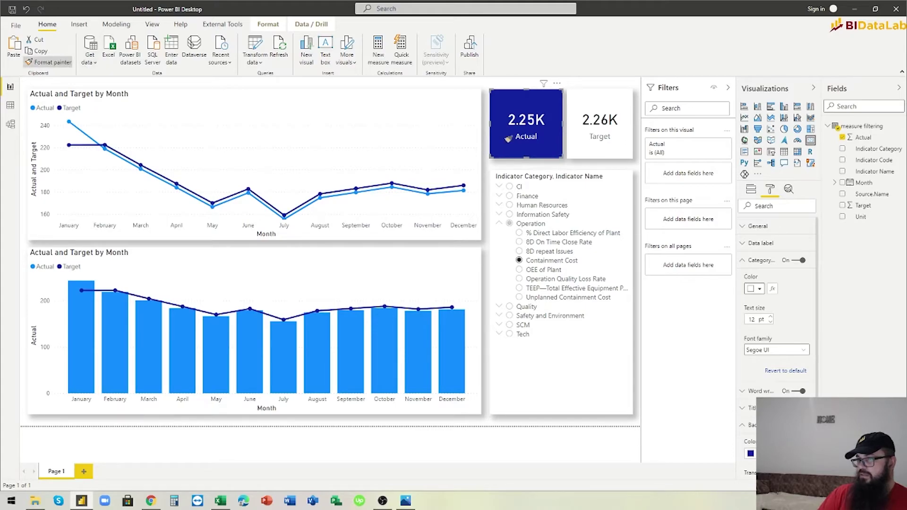
click(587, 144)
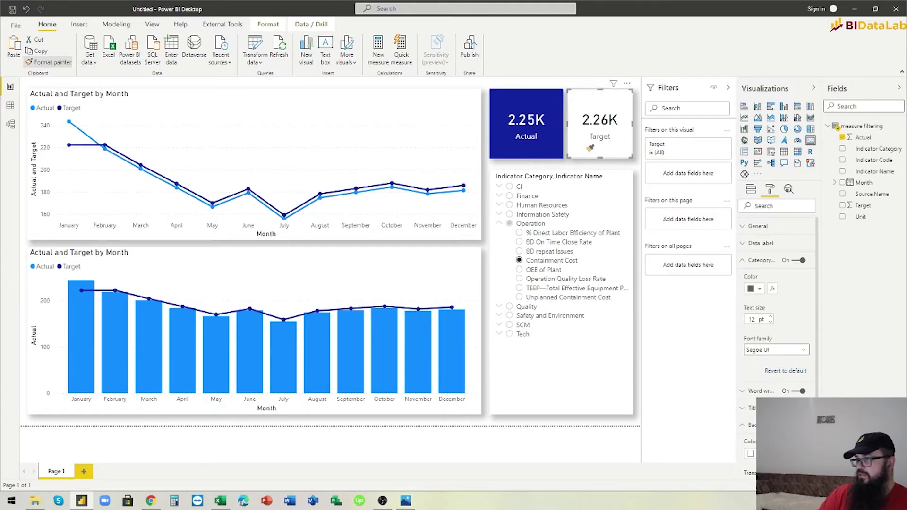
click(746, 261)
click(759, 341)
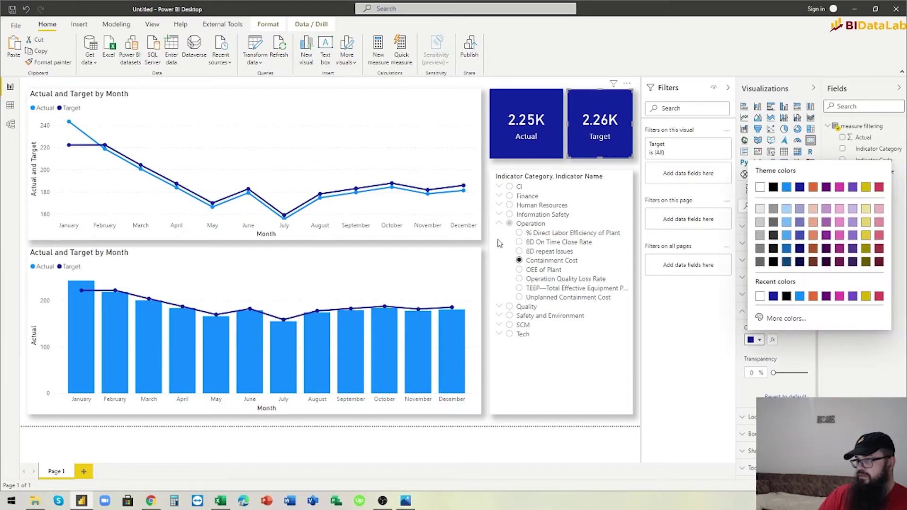
click(786, 187)
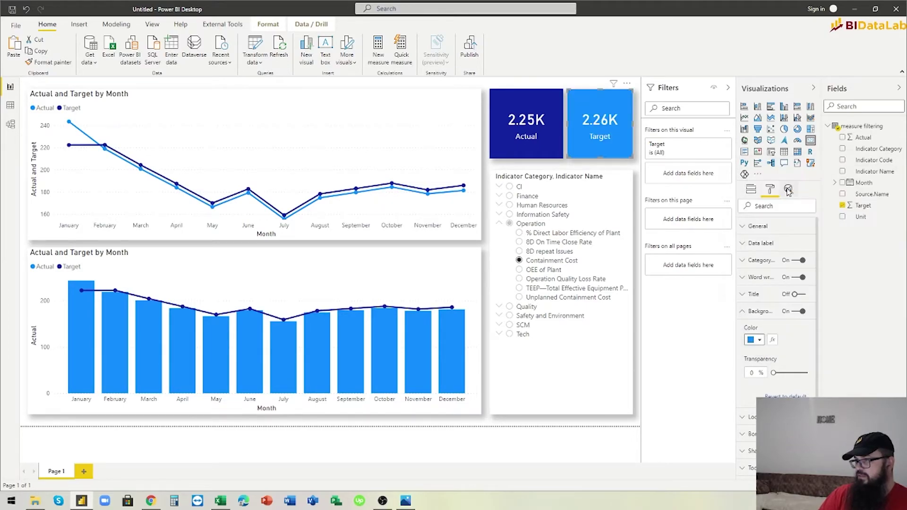
- Extend the indicator slicer slightly upward and copy the Target card's formatting to the Actual card
drag(568, 177, 562, 174)
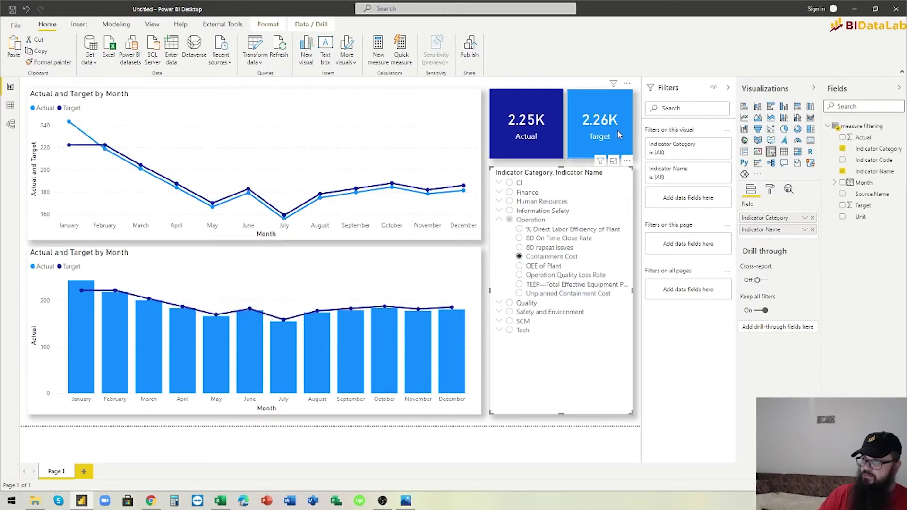
click(530, 144)
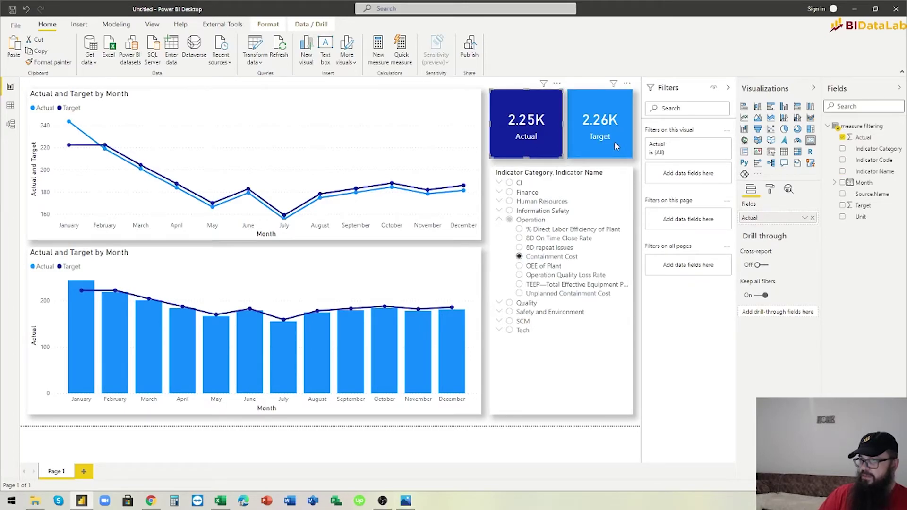
click(613, 143)
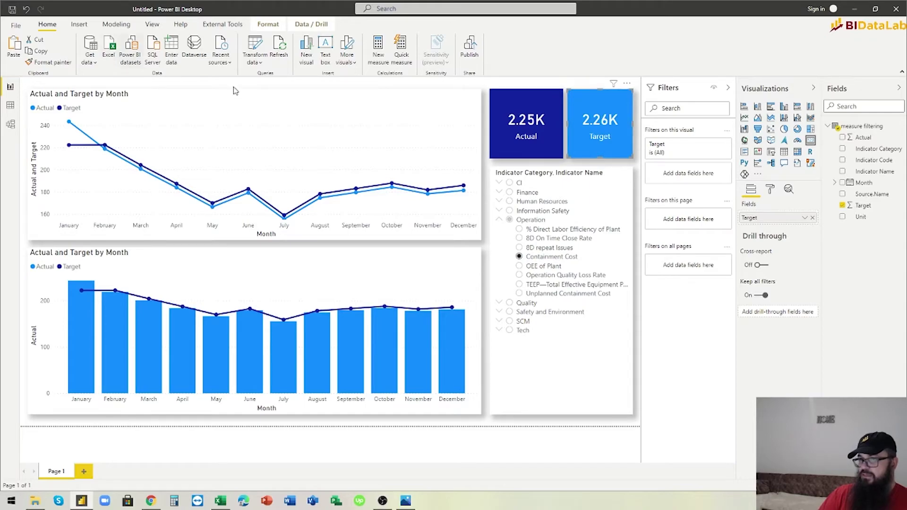
click(69, 67)
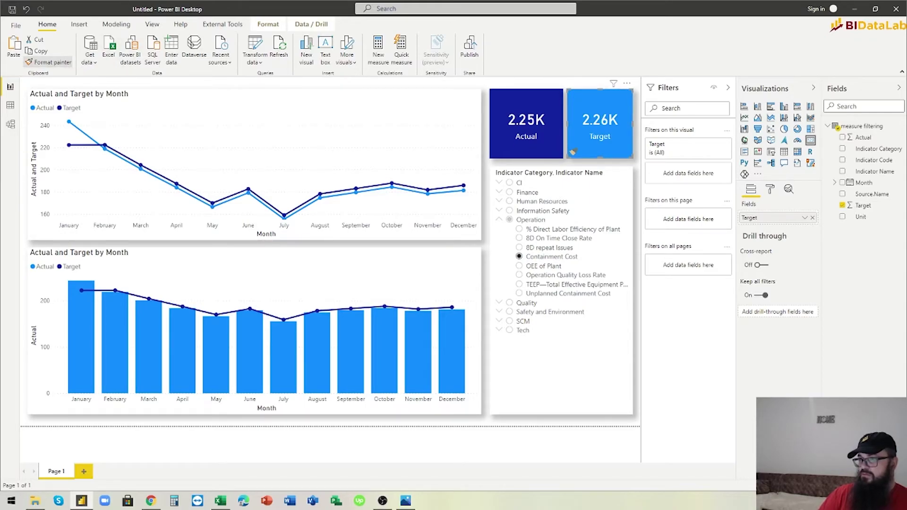
click(547, 150)
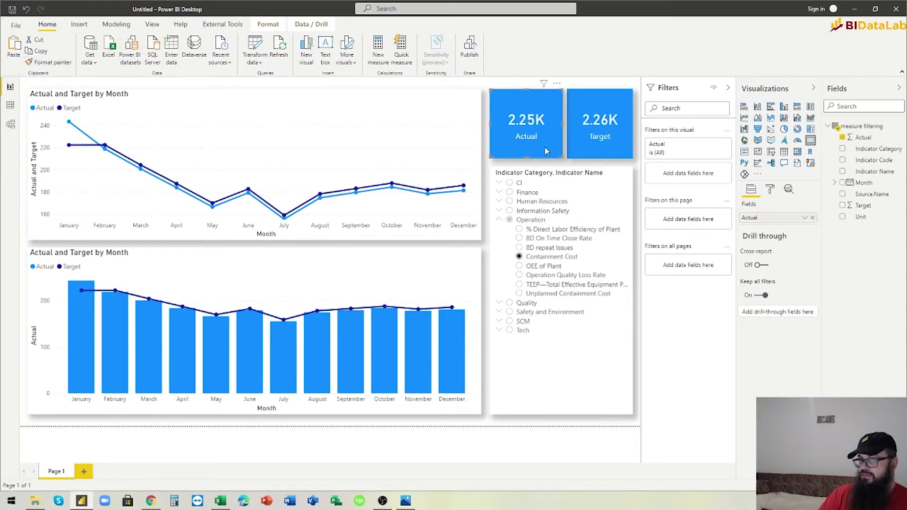
- Set the Target card's background to the dark blue theme color
click(626, 148)
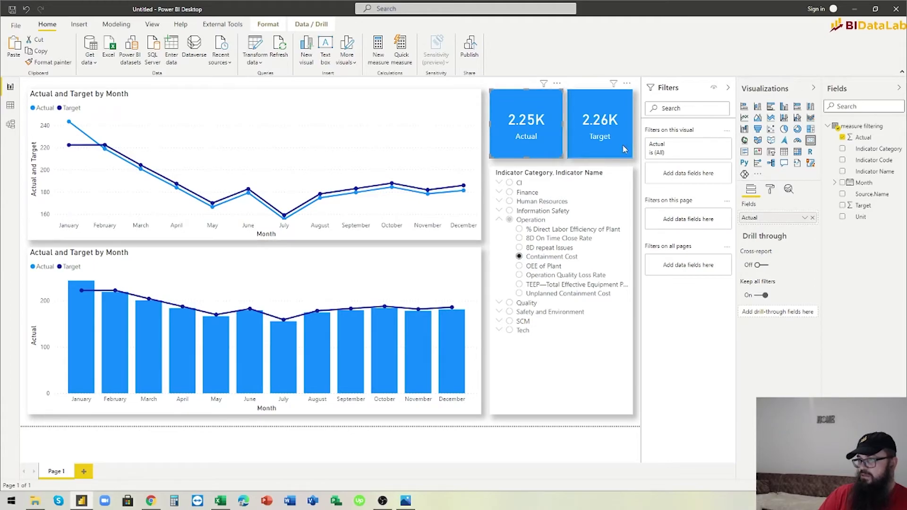
click(769, 190)
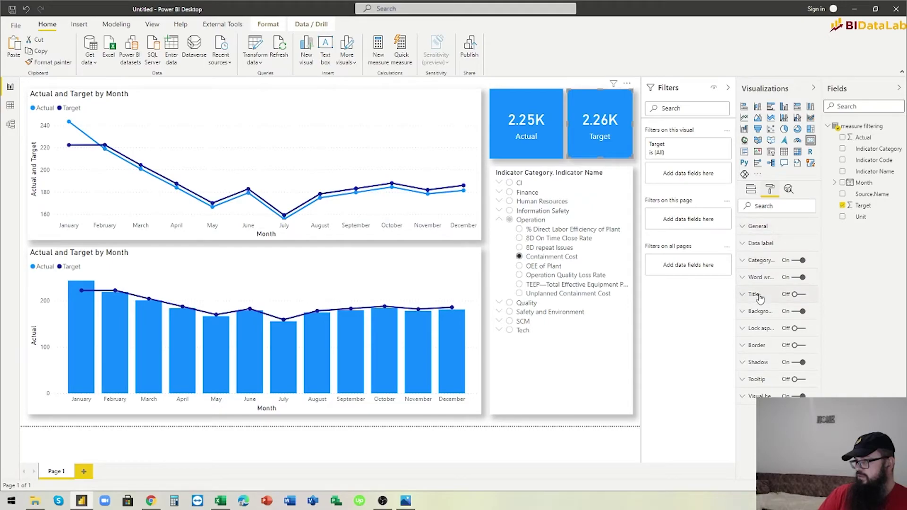
click(759, 311)
click(761, 340)
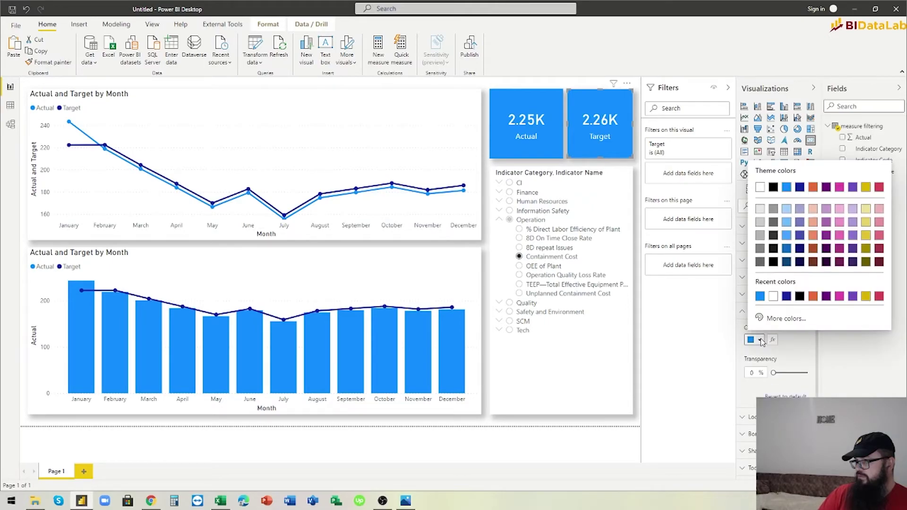
click(800, 186)
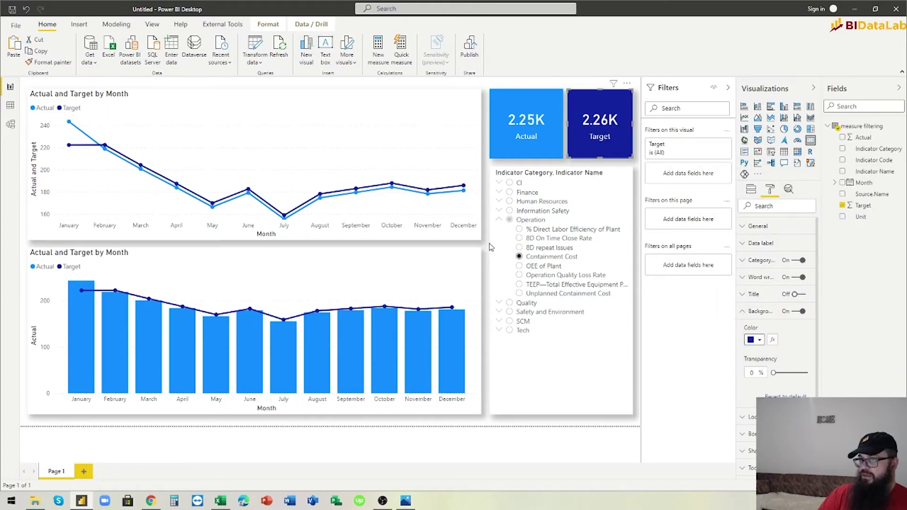
click(490, 247)
- Filter the report by several Operation indicators in turn, ending on the TEEP indicator, to compare actual and target values
click(519, 247)
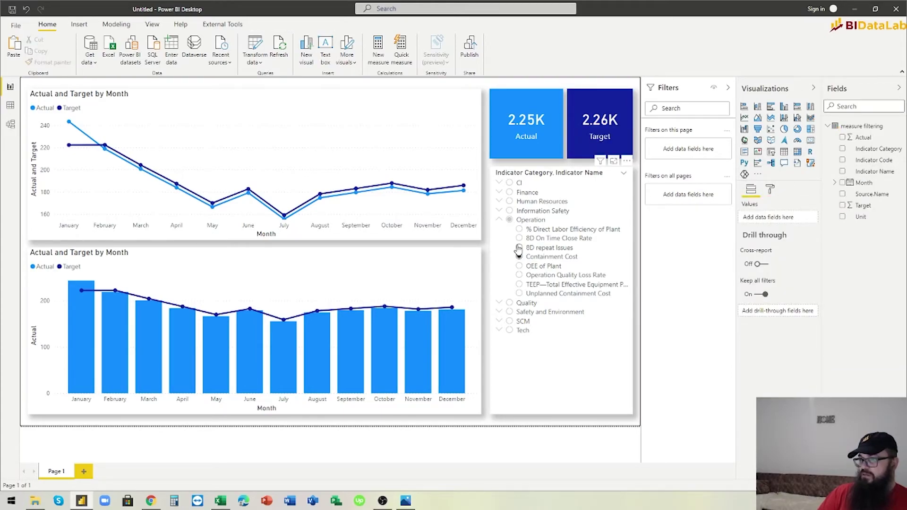
click(519, 266)
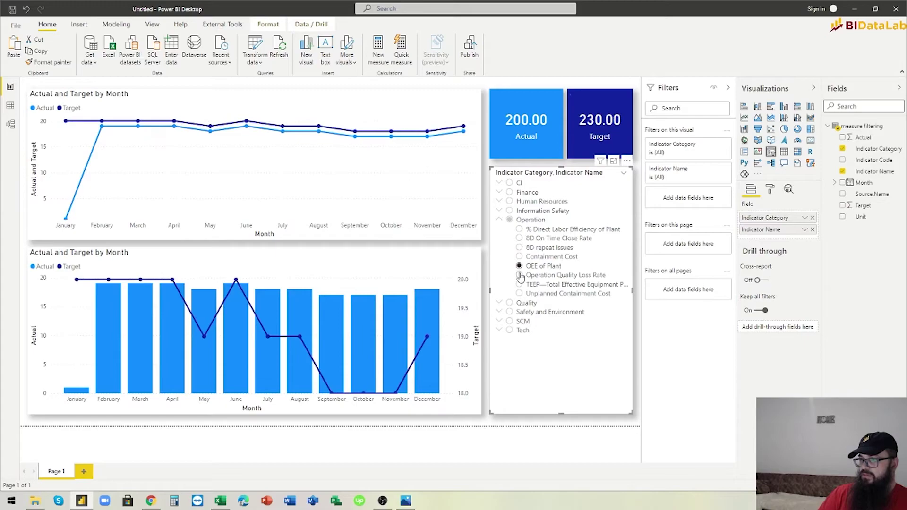
click(519, 275)
click(519, 285)
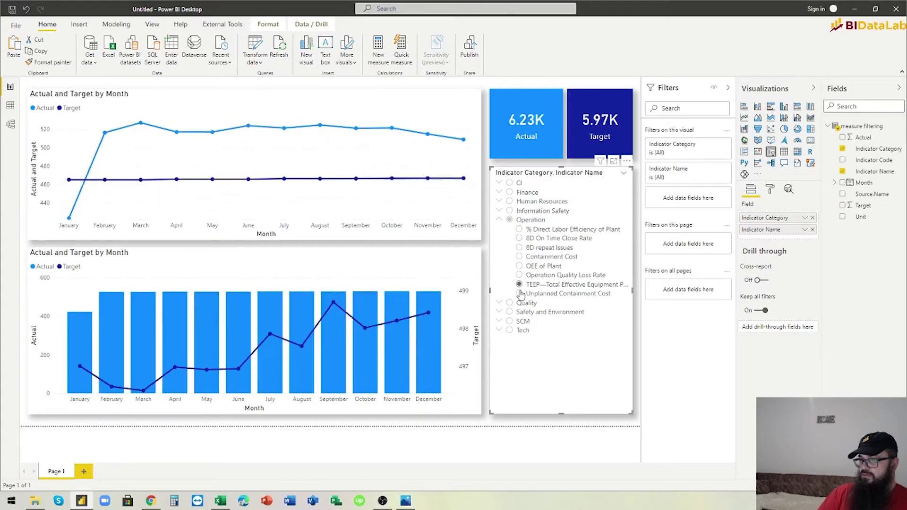
- Replace Month with Source.Name on the shared axis of the column and line combo chart
click(329, 261)
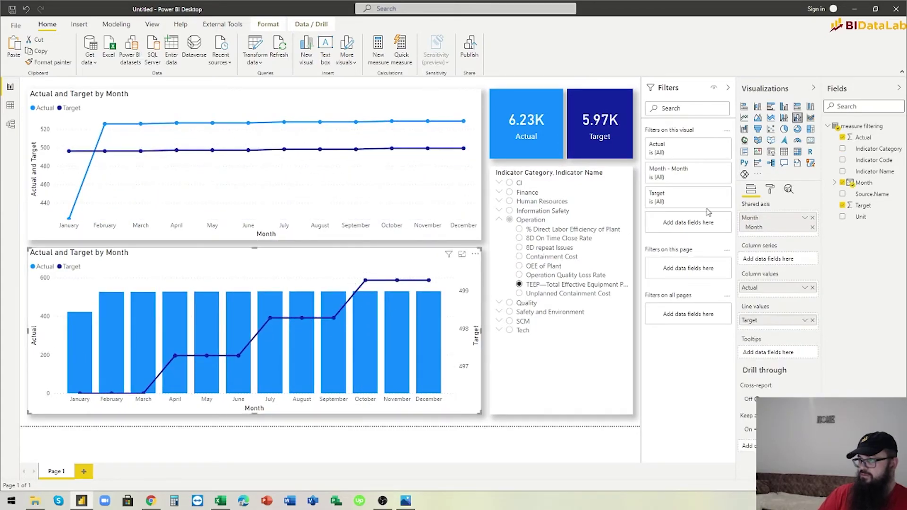
click(813, 218)
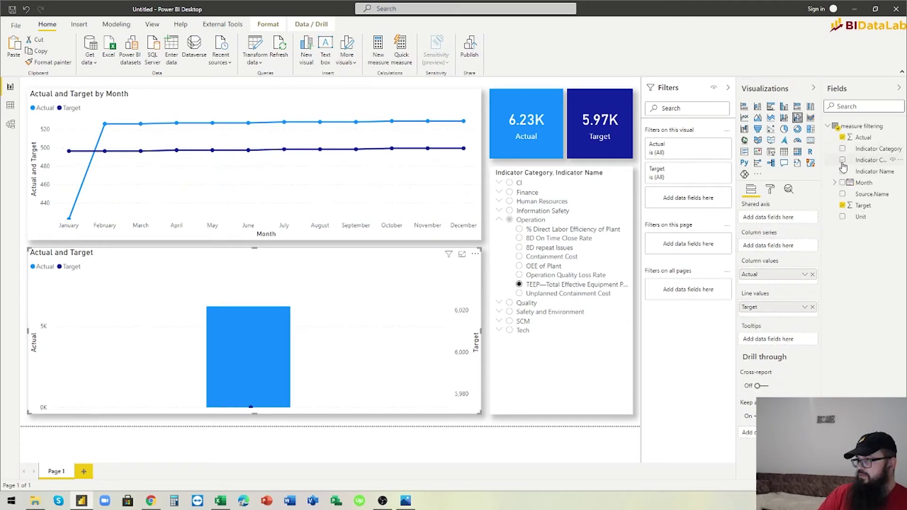
click(842, 194)
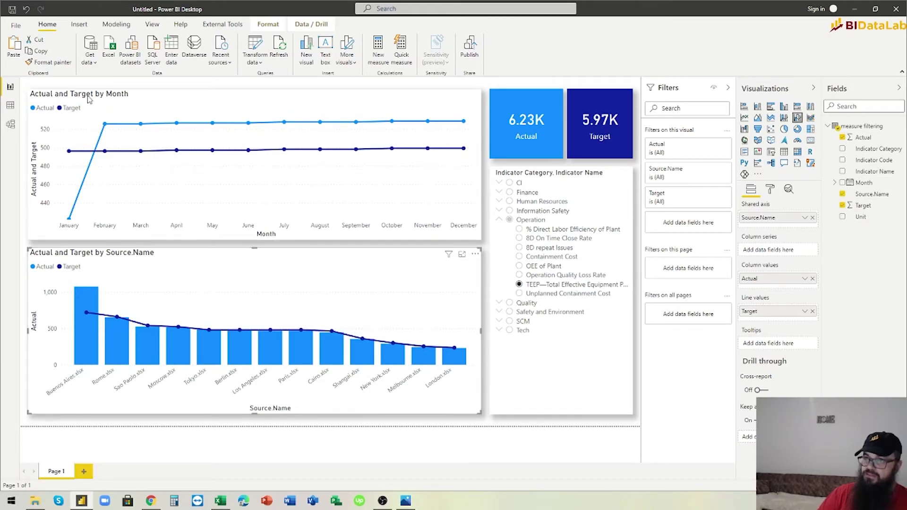
- In Power Query Editor, extract the text before the "." delimiter in the Source.Name column and apply the changes to the report
click(254, 50)
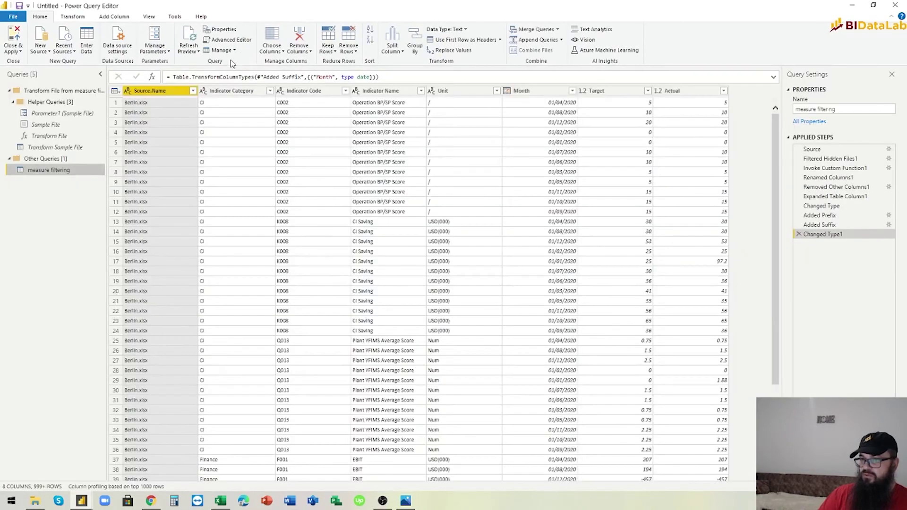
click(83, 18)
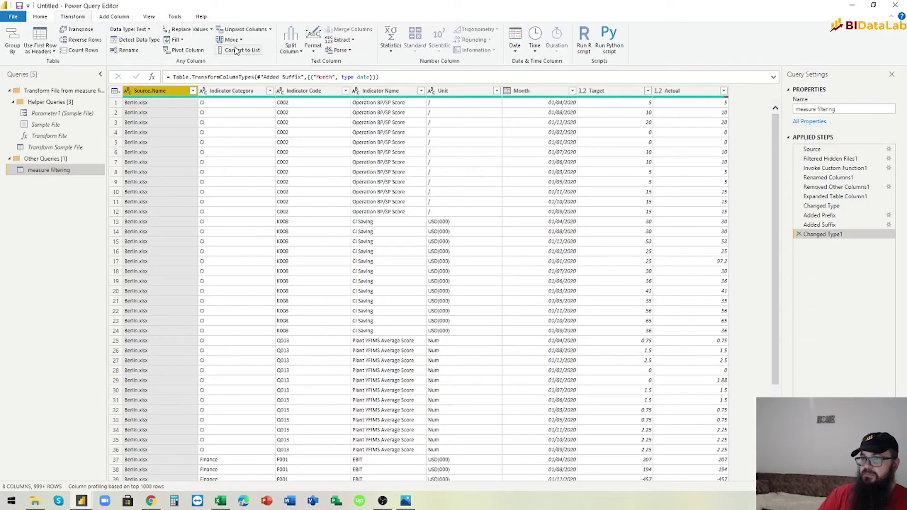
click(315, 48)
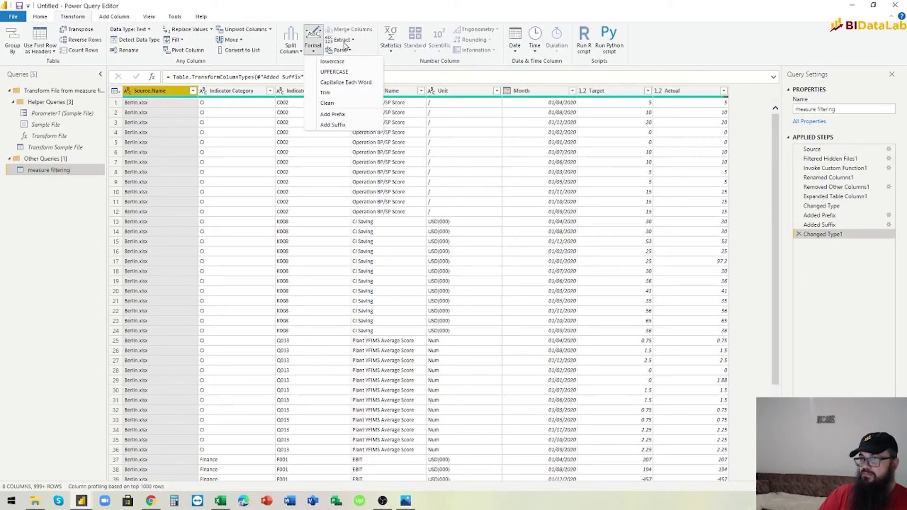
click(361, 96)
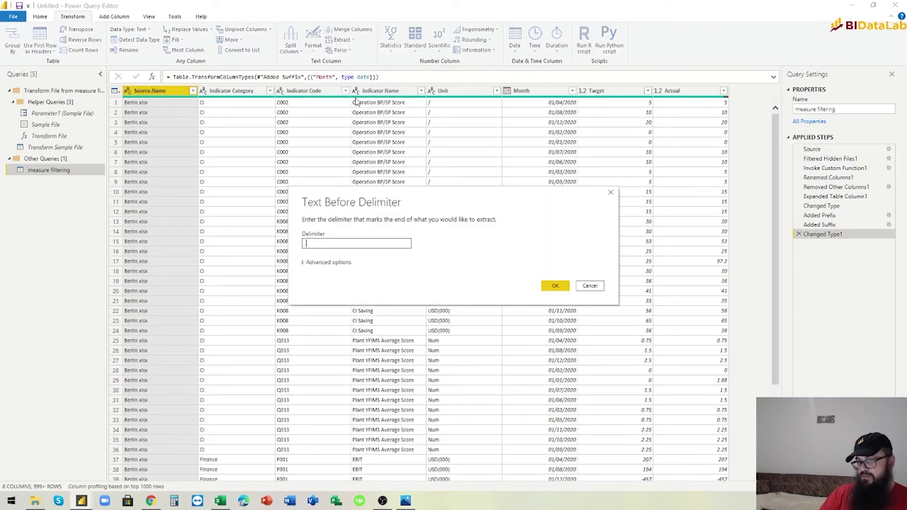
text(.)
click(555, 285)
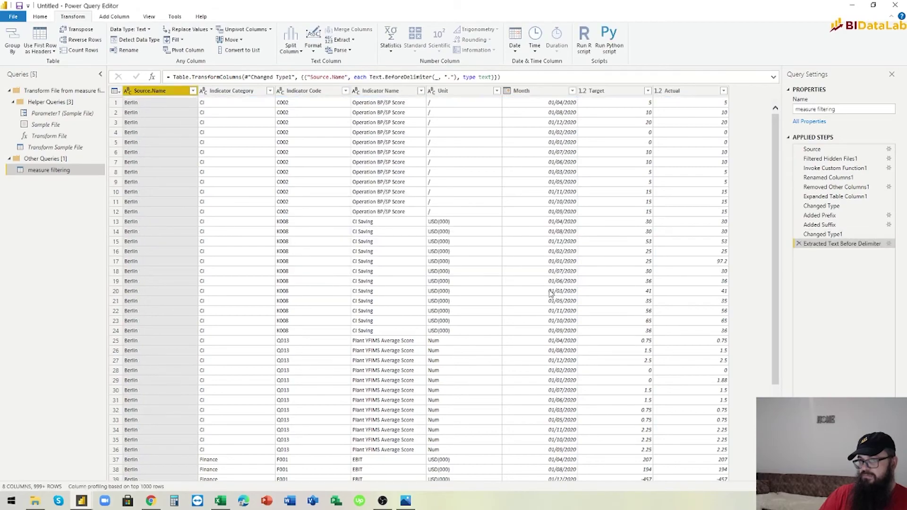
click(40, 18)
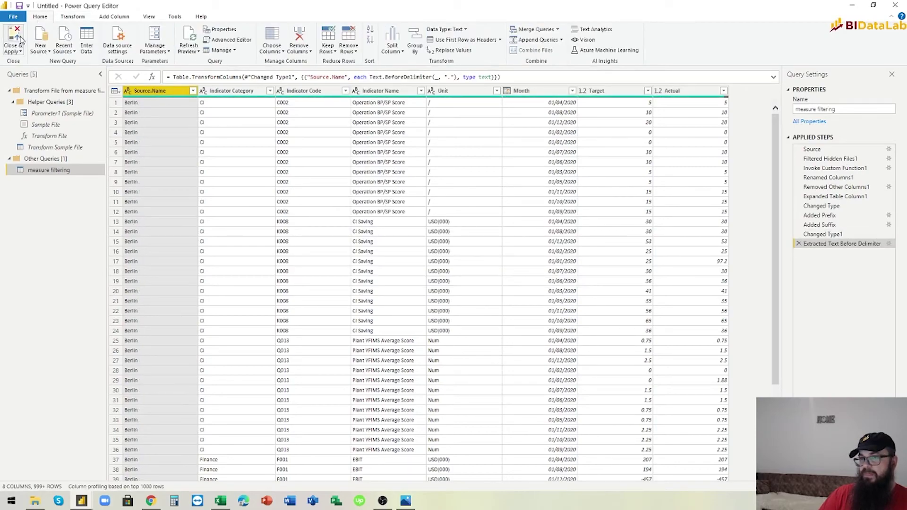
click(21, 40)
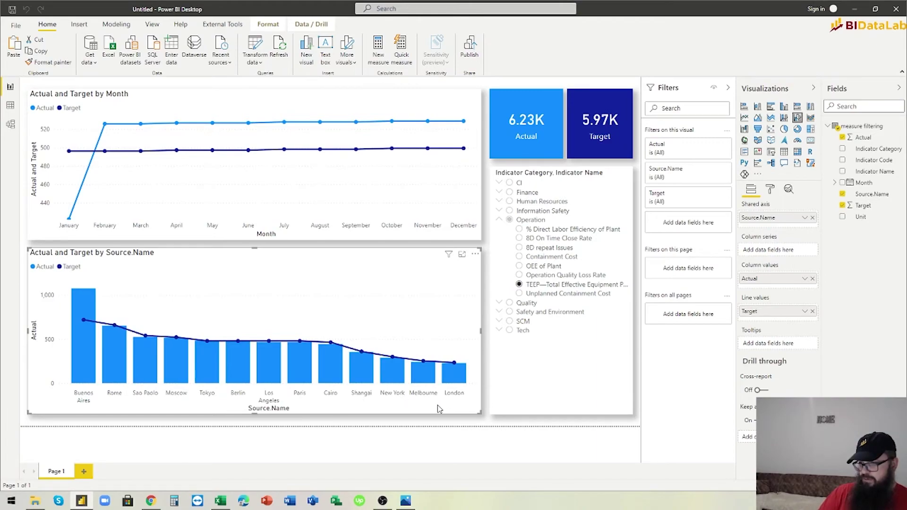
- Sort the Actual and Target by Source.Name chart by Source.Name in ascending order
drag(255, 415, 256, 417)
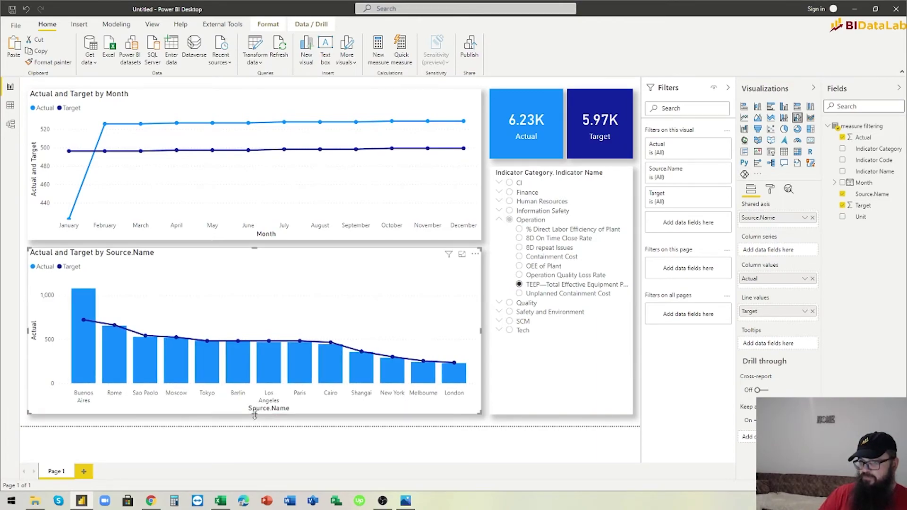
click(475, 255)
mouse_move(506, 331)
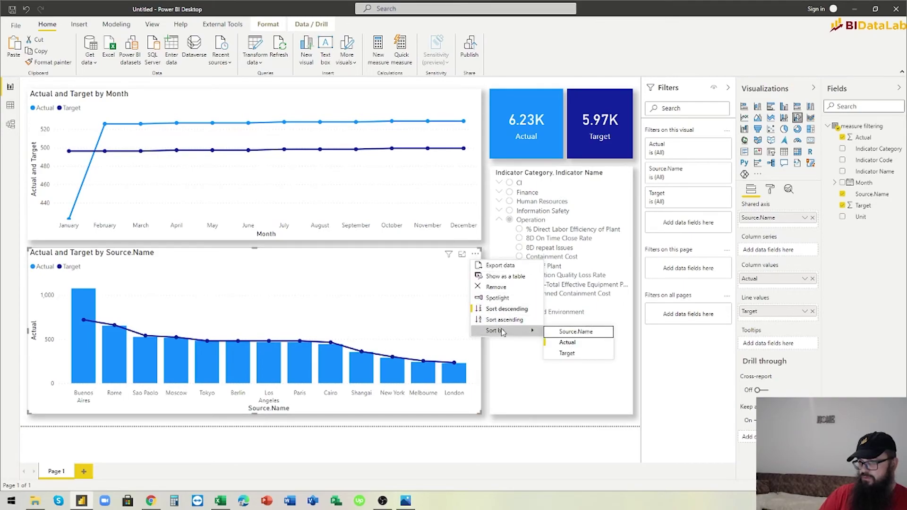
click(569, 332)
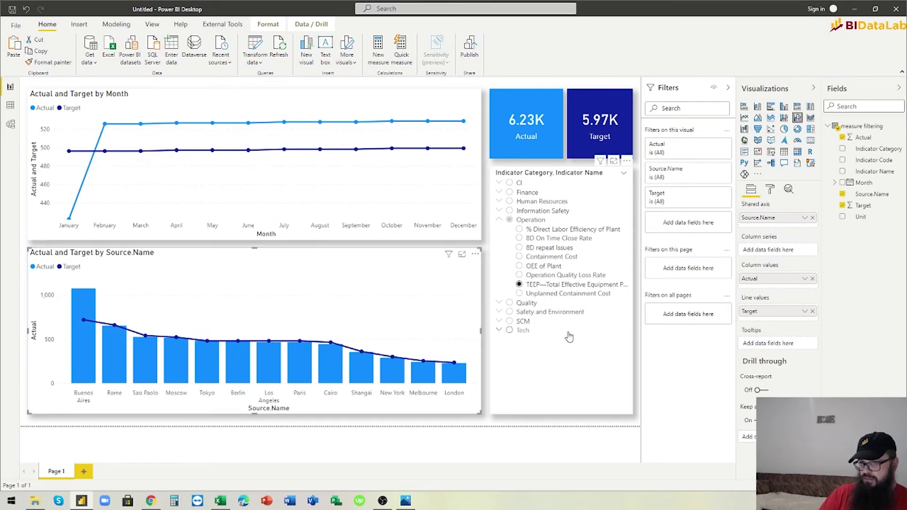
click(475, 255)
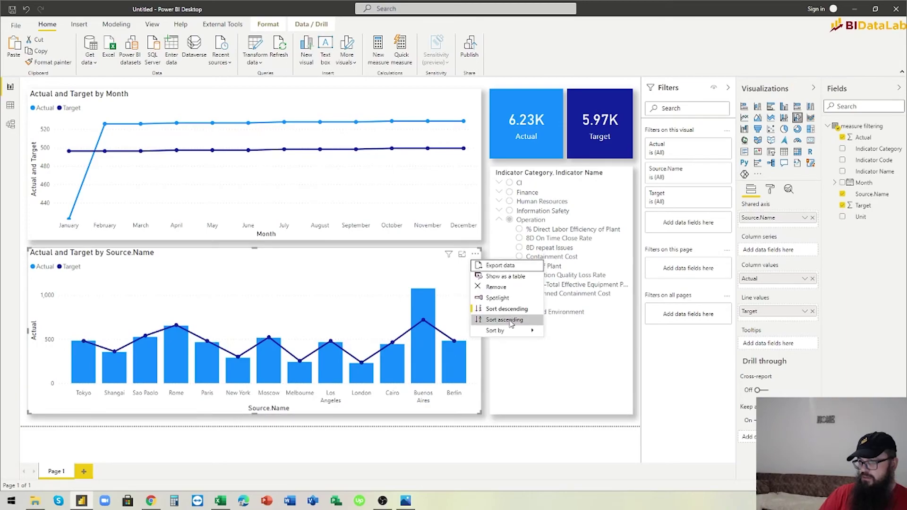
click(502, 320)
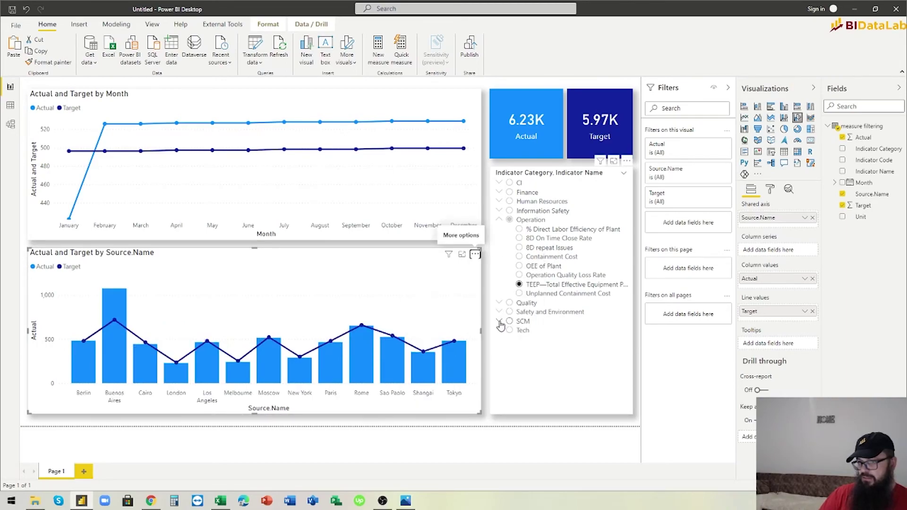
- Check the charts against indicators from the Operation, Information Safety and Human Resources categories, ending on EBIT per FTE HC
click(520, 267)
click(520, 248)
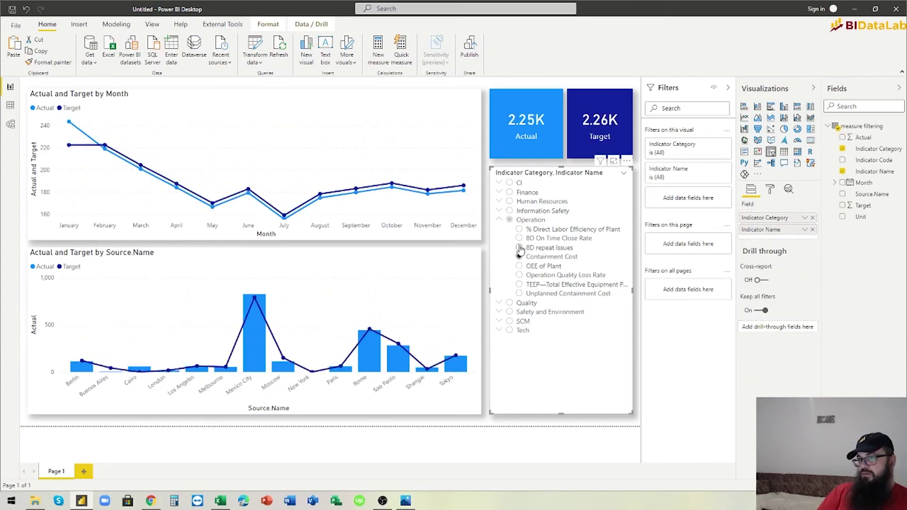
click(519, 238)
click(519, 239)
click(499, 220)
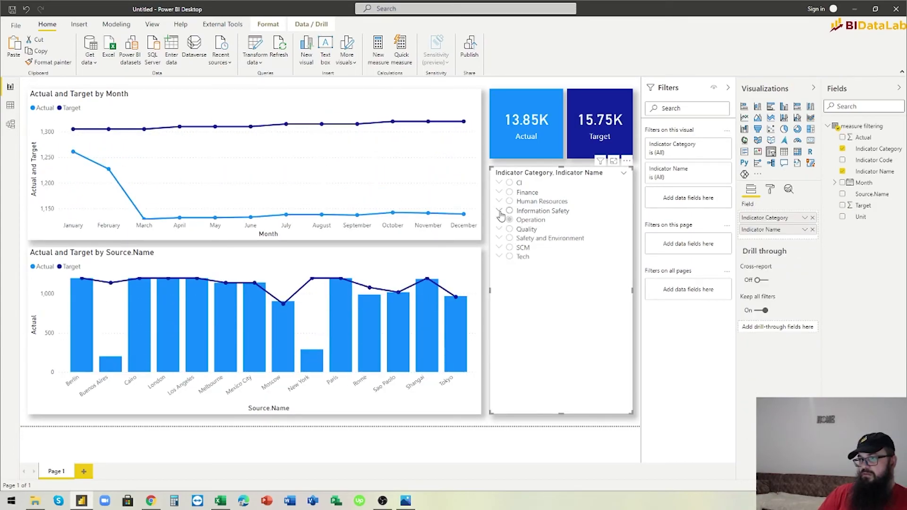
click(499, 211)
click(520, 219)
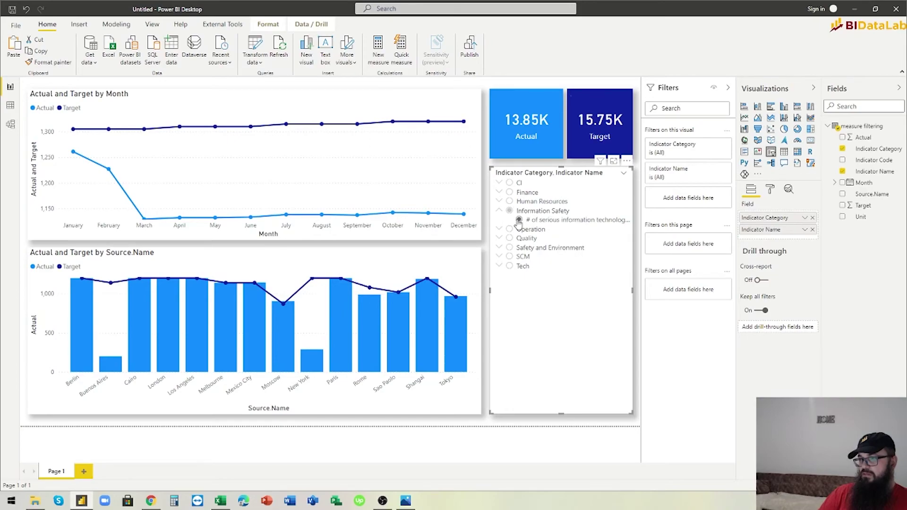
click(500, 203)
click(520, 210)
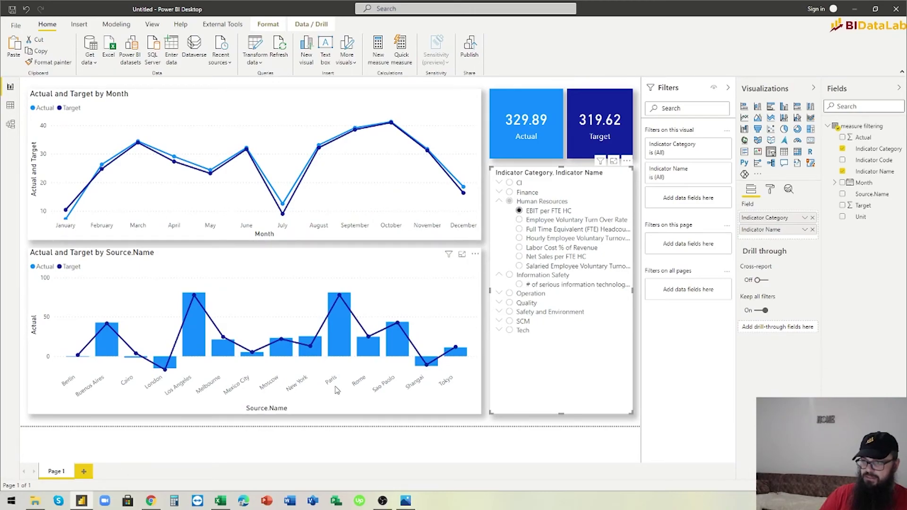
- Set the X axis text size of the Source.Name combo chart to 8 pt
click(373, 404)
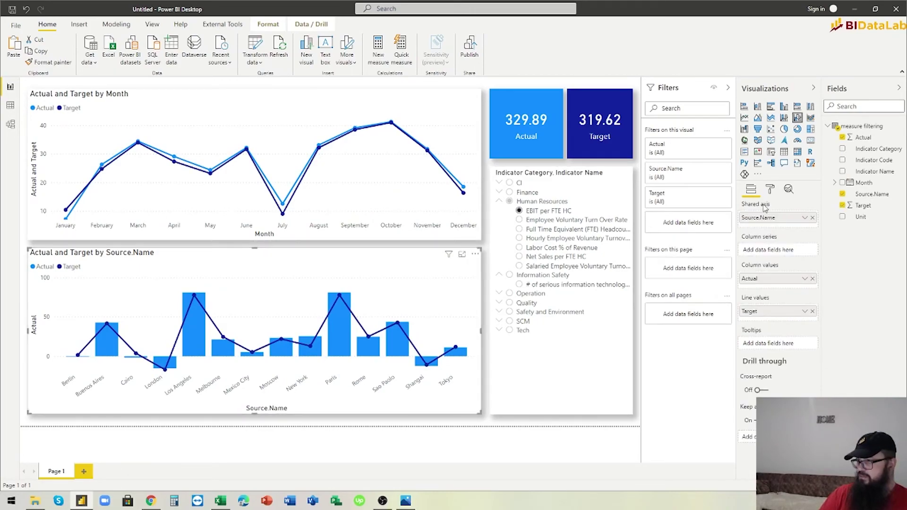
click(769, 191)
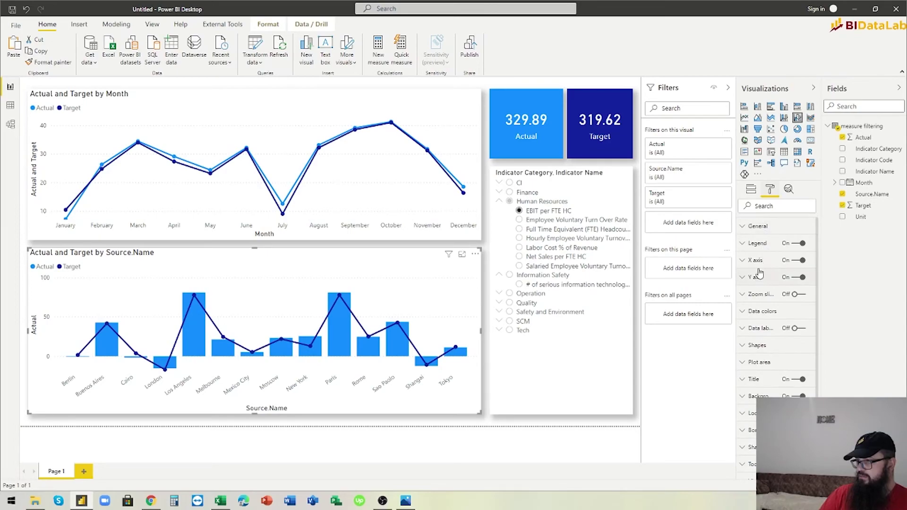
click(758, 263)
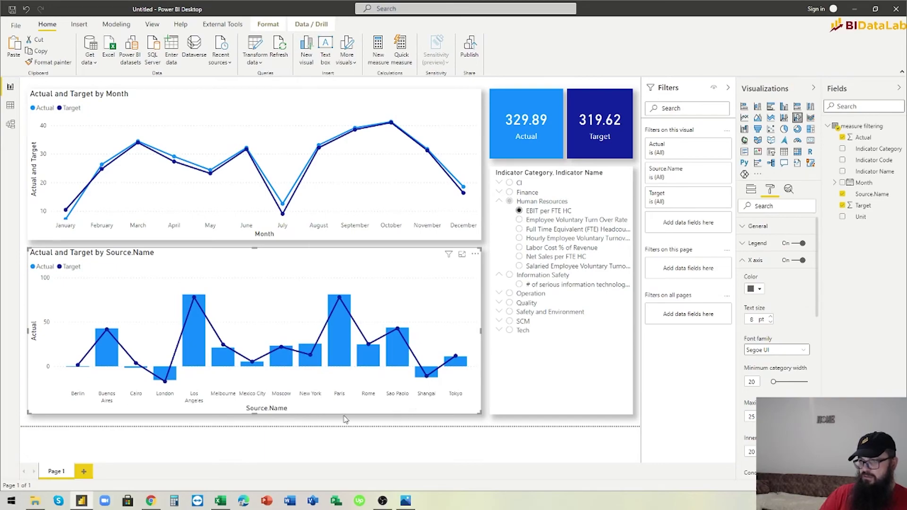
- Review the report for Net Sales per FTE HC, Information Safety and several Operation indicators, ending on Unplanned Containment Cost, and collapse Human Resources
click(519, 256)
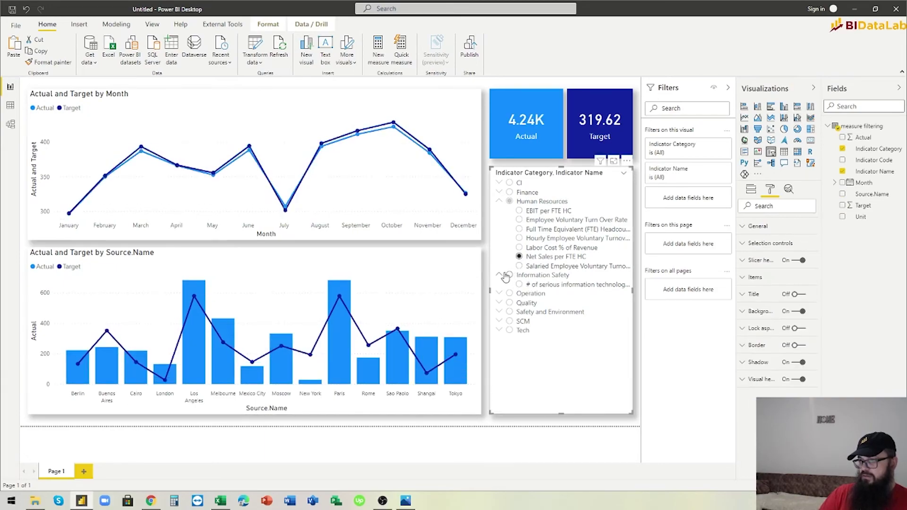
click(507, 275)
click(499, 295)
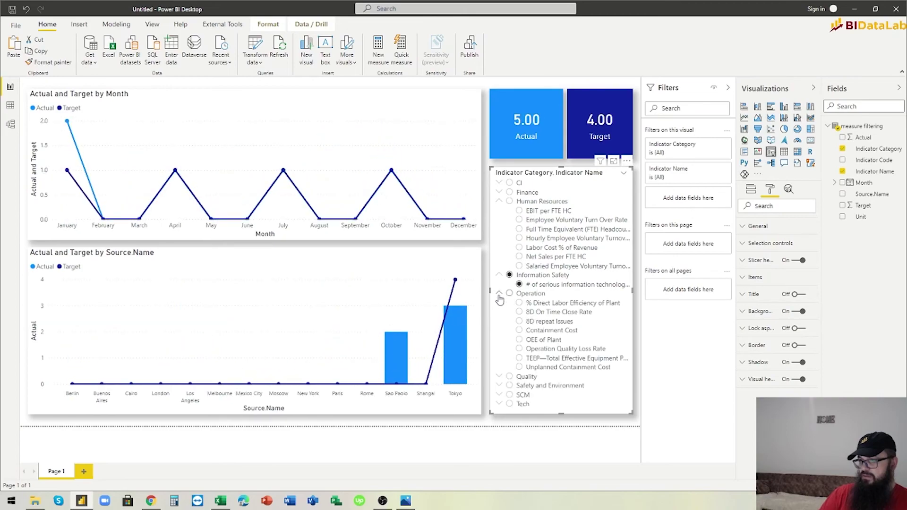
click(519, 321)
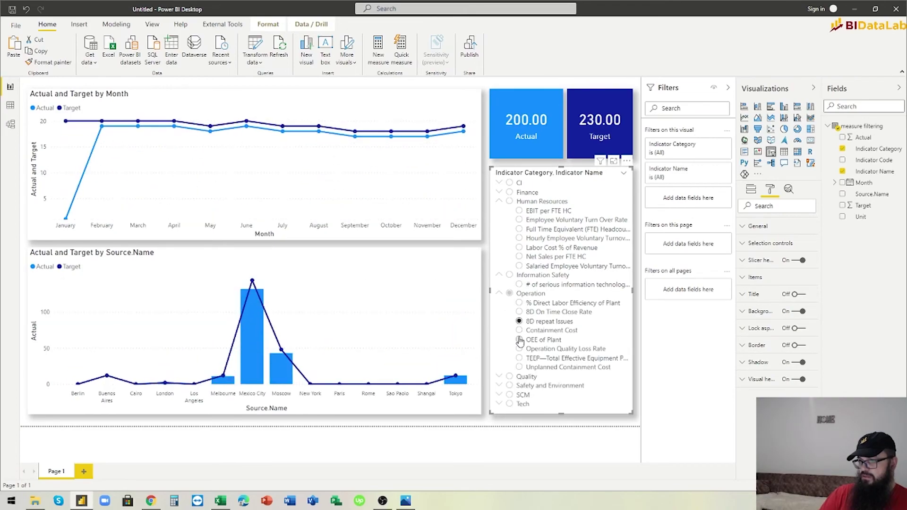
click(519, 339)
click(519, 358)
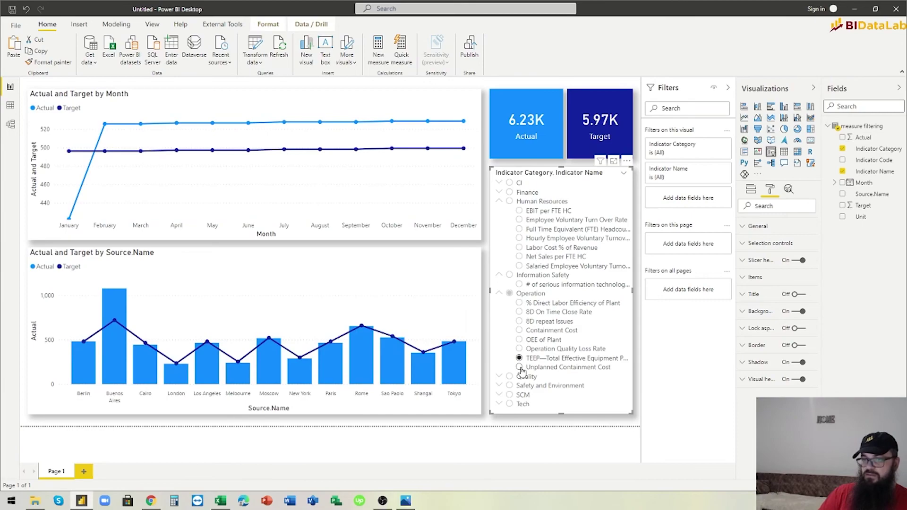
click(520, 368)
click(499, 202)
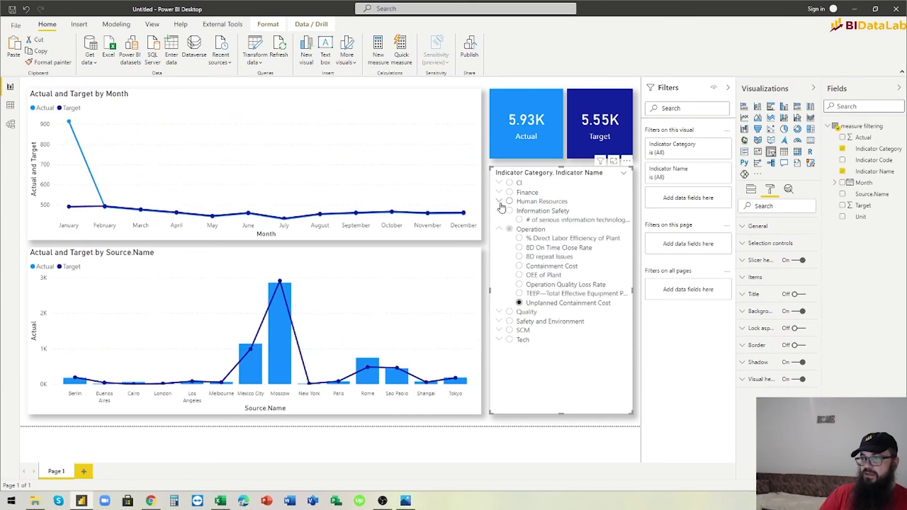